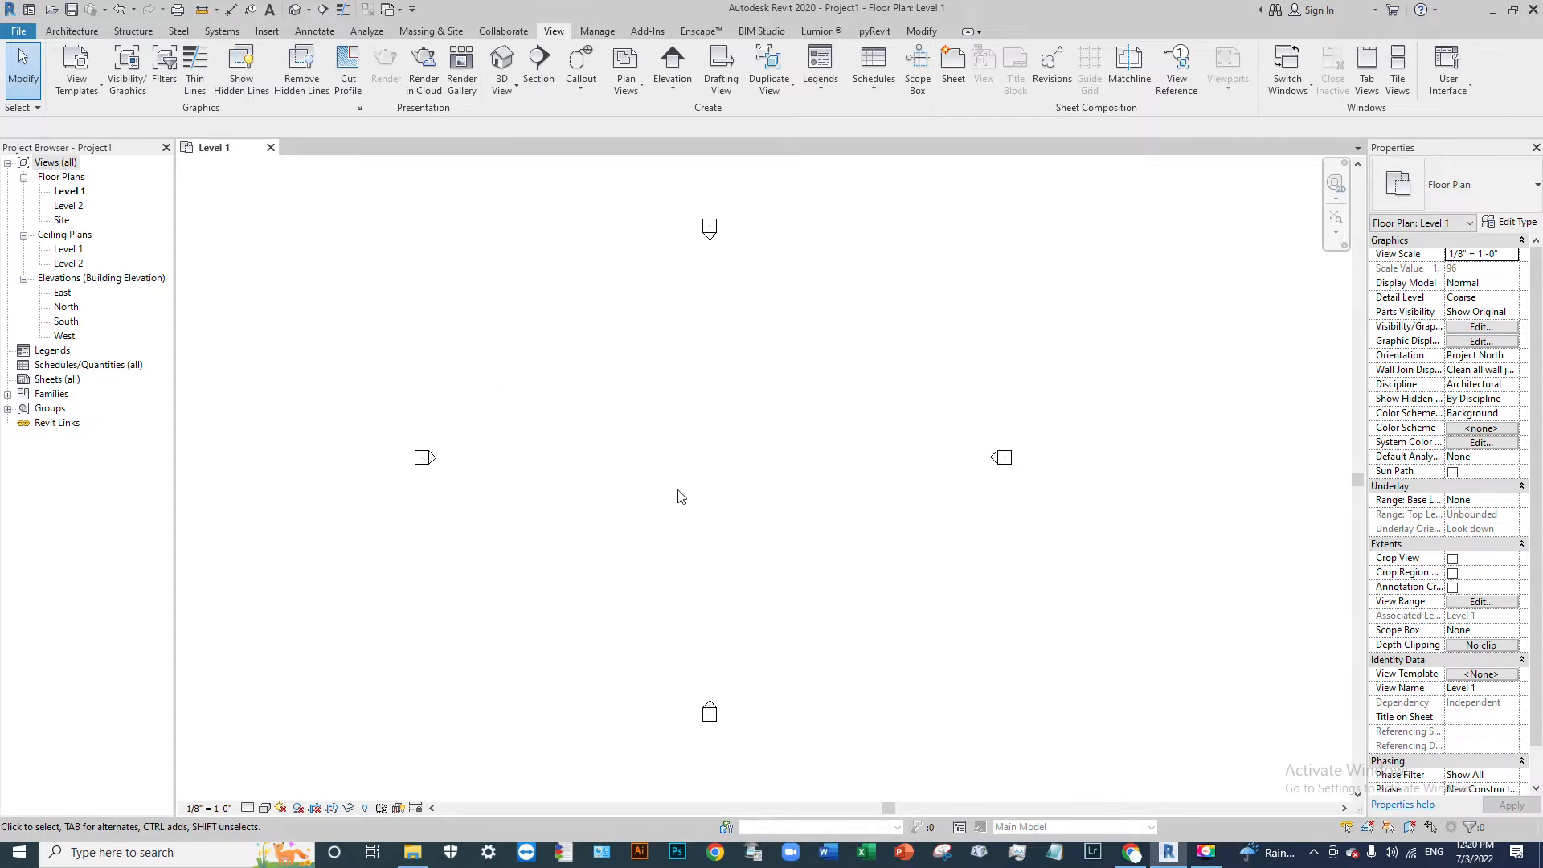
{"action": "middle_click_drag", "start_coordinate": [760, 405], "coordinate": [796, 434]}
{"action": "left_click", "coordinate": [67, 191]}
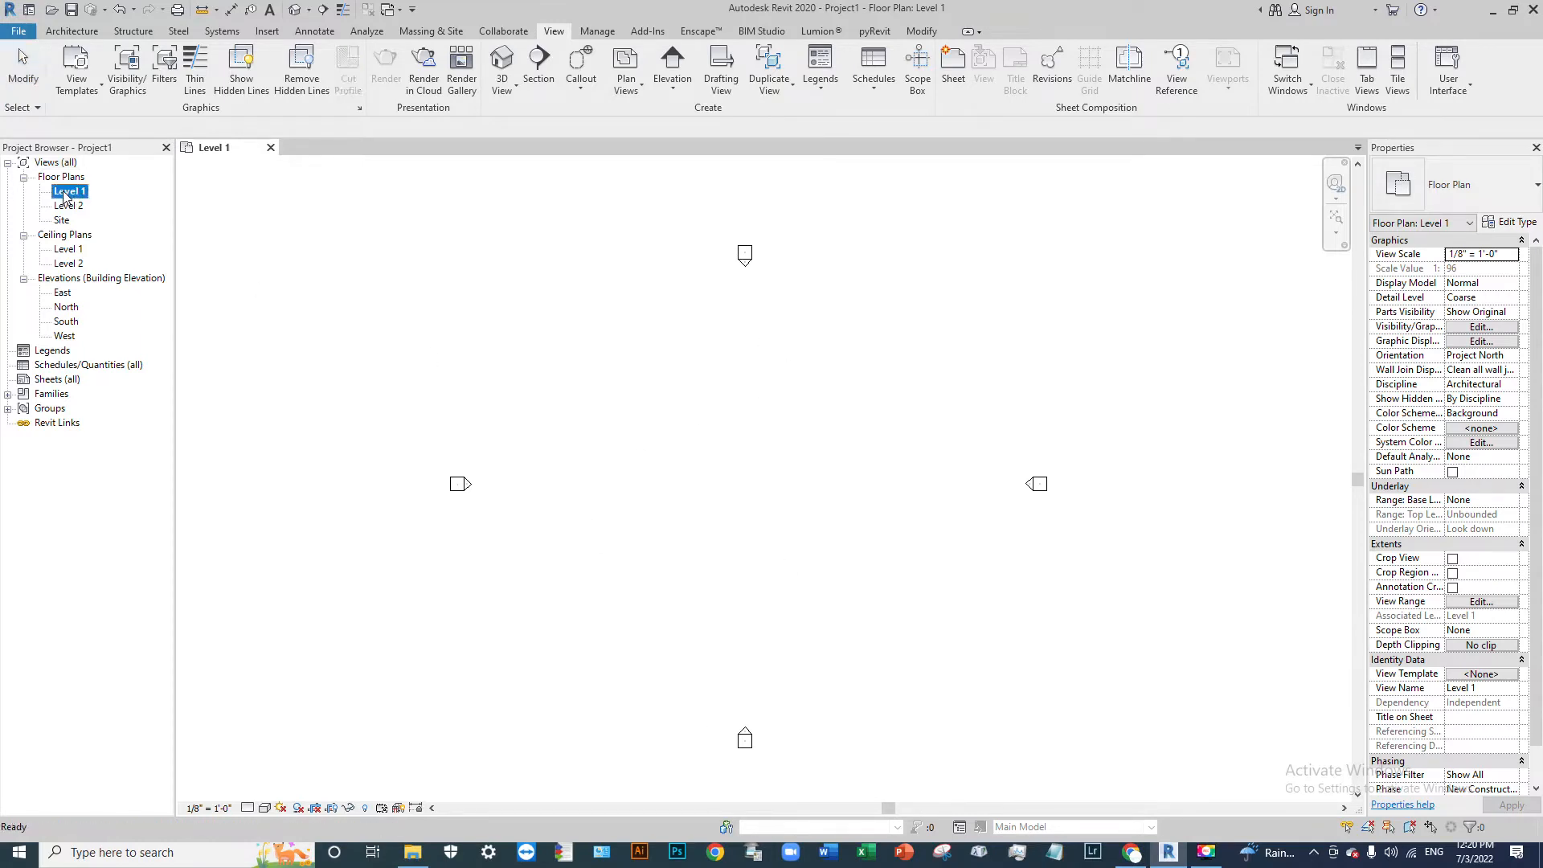
{"action": "left_click", "coordinate": [901, 288]}
{"action": "middle_click_drag", "start_coordinate": [687, 506], "coordinate": [644, 514]}
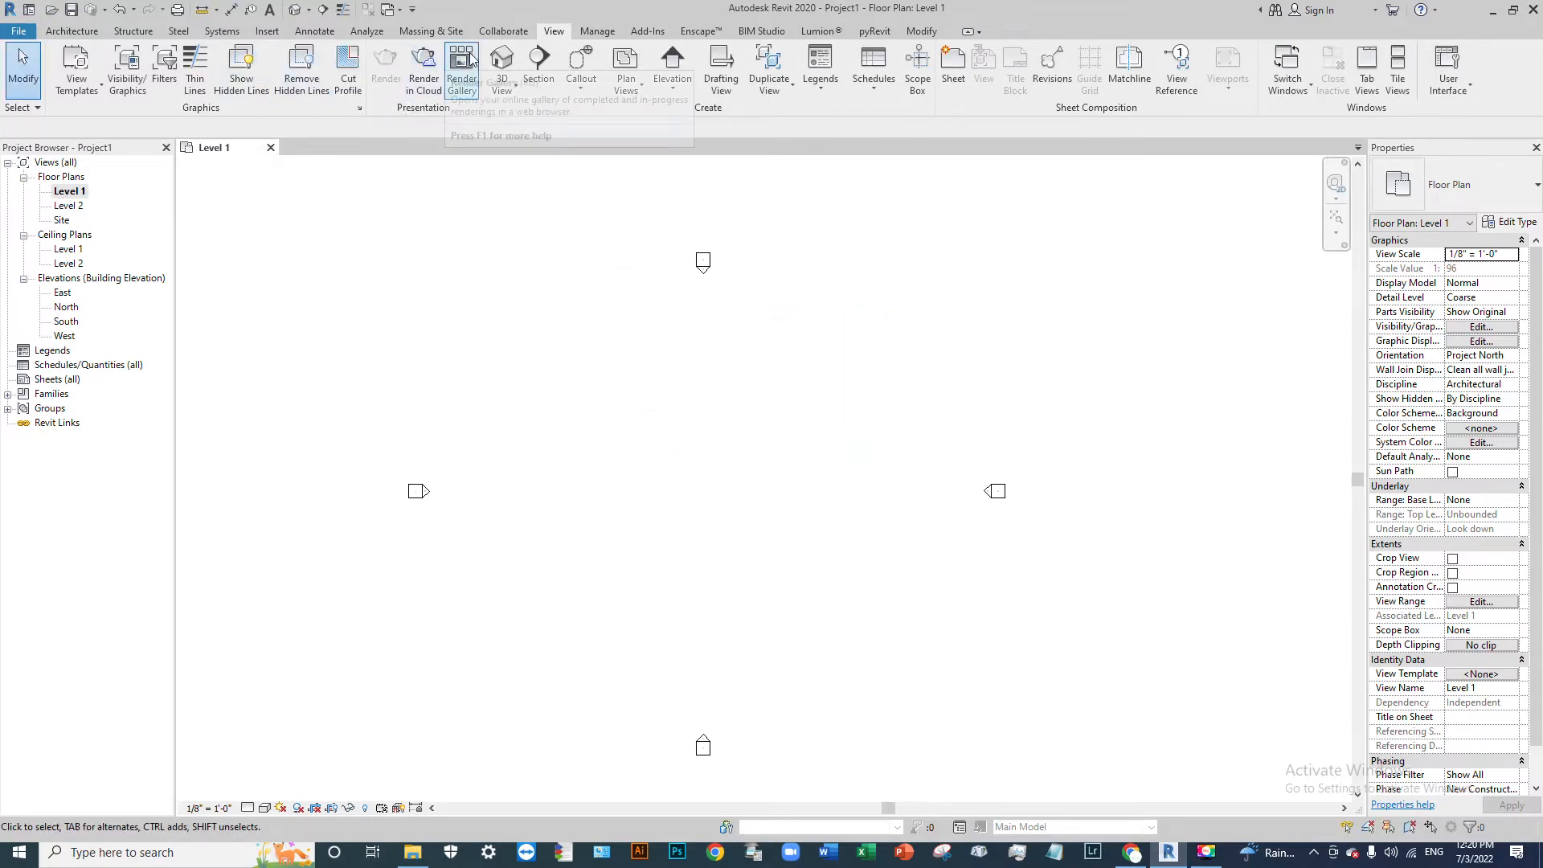
Step: Start a Generic - 12" floor on Level 1 and sketch a closed L-shaped boundary with sides about 37', 24'-6", 19', 24' and 56'
{"action": "left_click", "coordinate": [73, 31]}
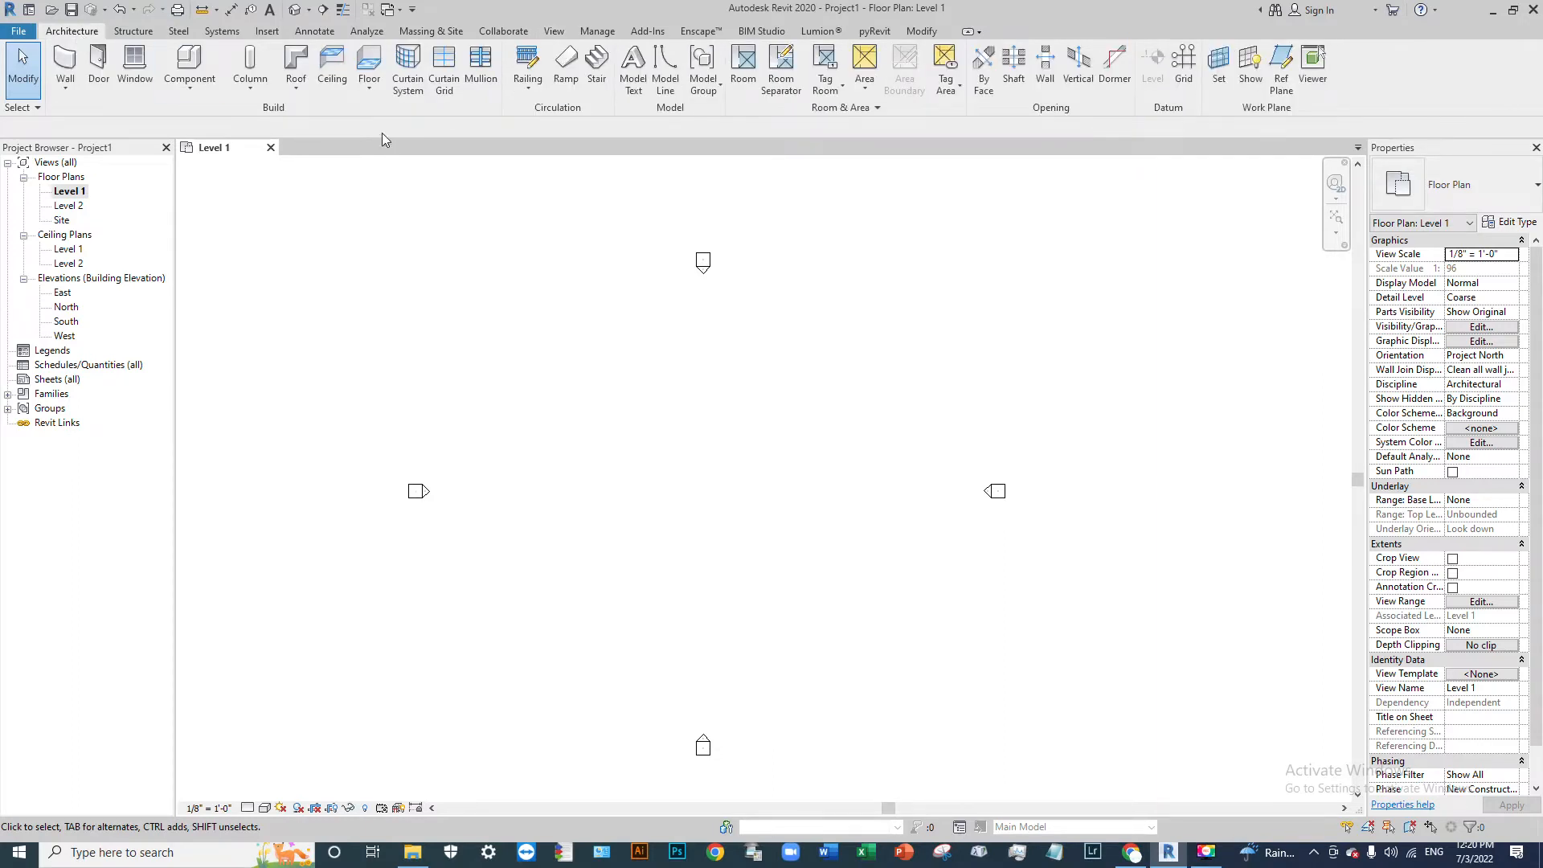
{"action": "left_click", "coordinate": [373, 63]}
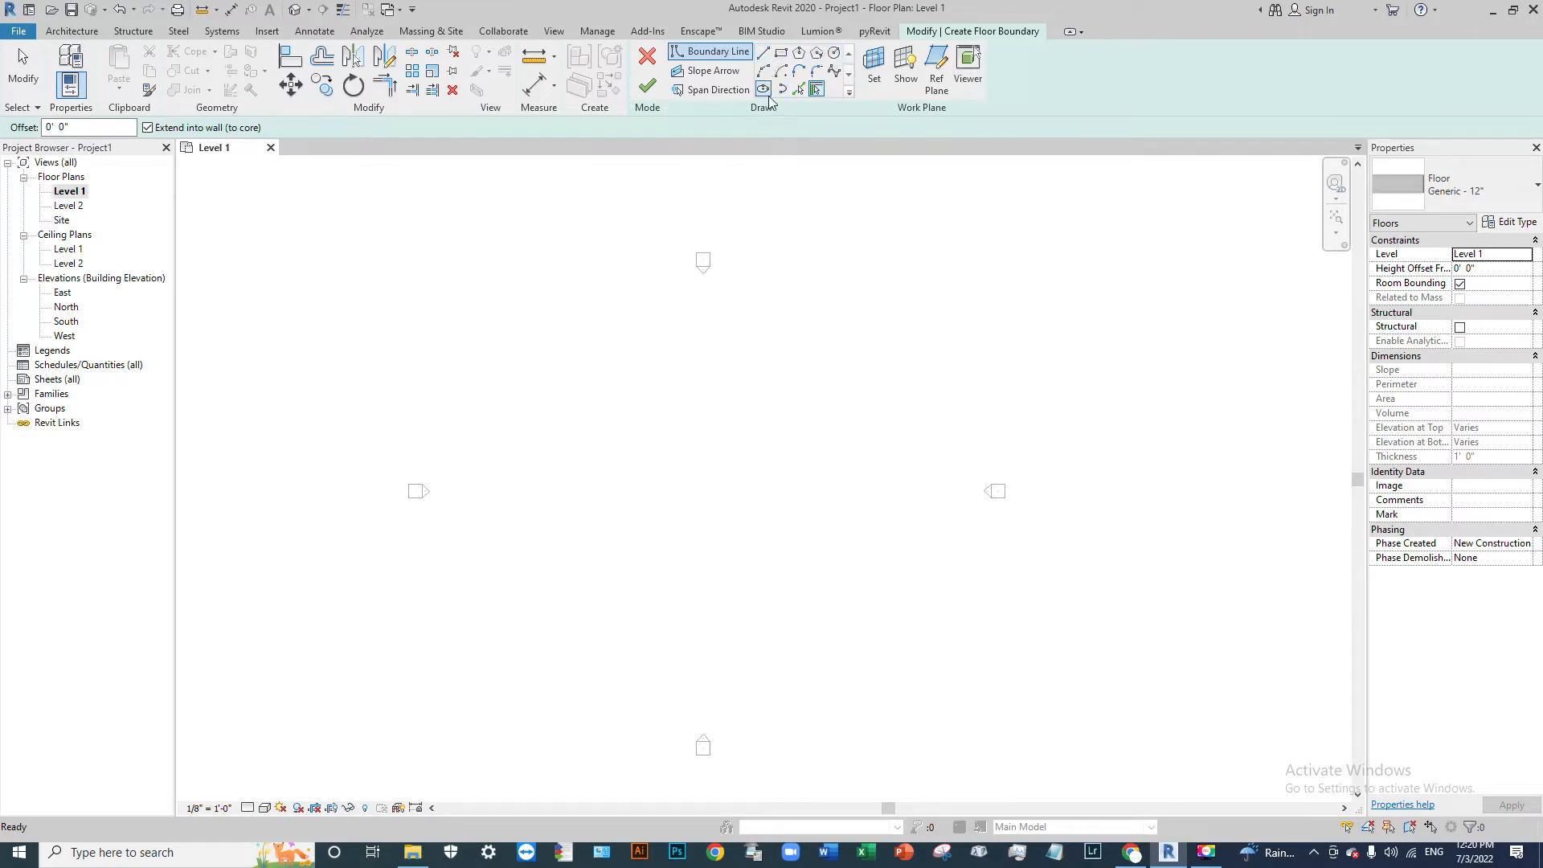
{"action": "left_click", "coordinate": [762, 53]}
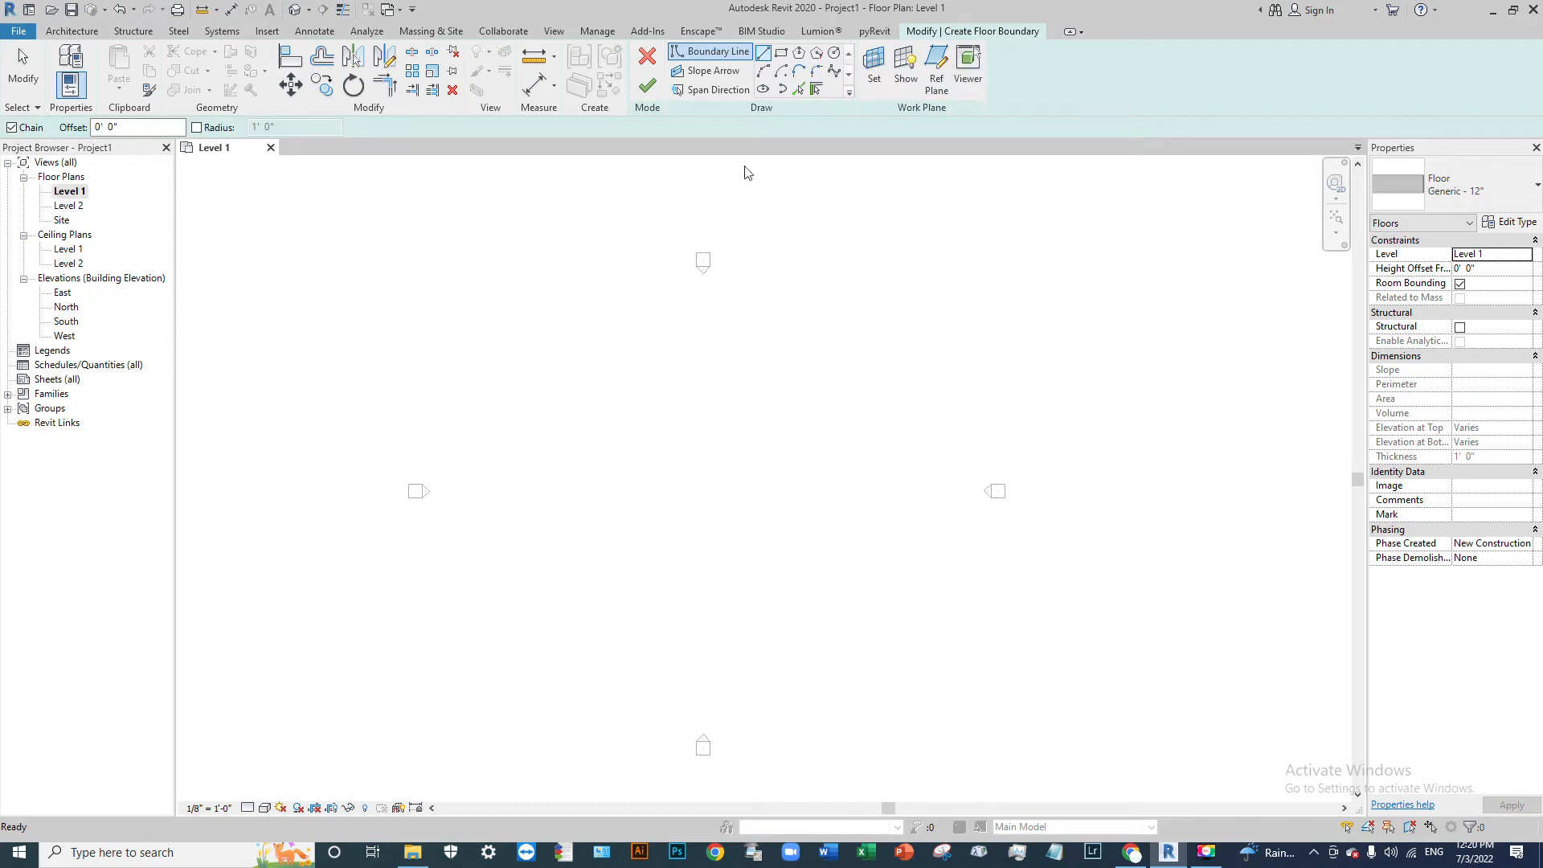
{"action": "left_click", "coordinate": [606, 399]}
{"action": "left_click", "coordinate": [734, 399]}
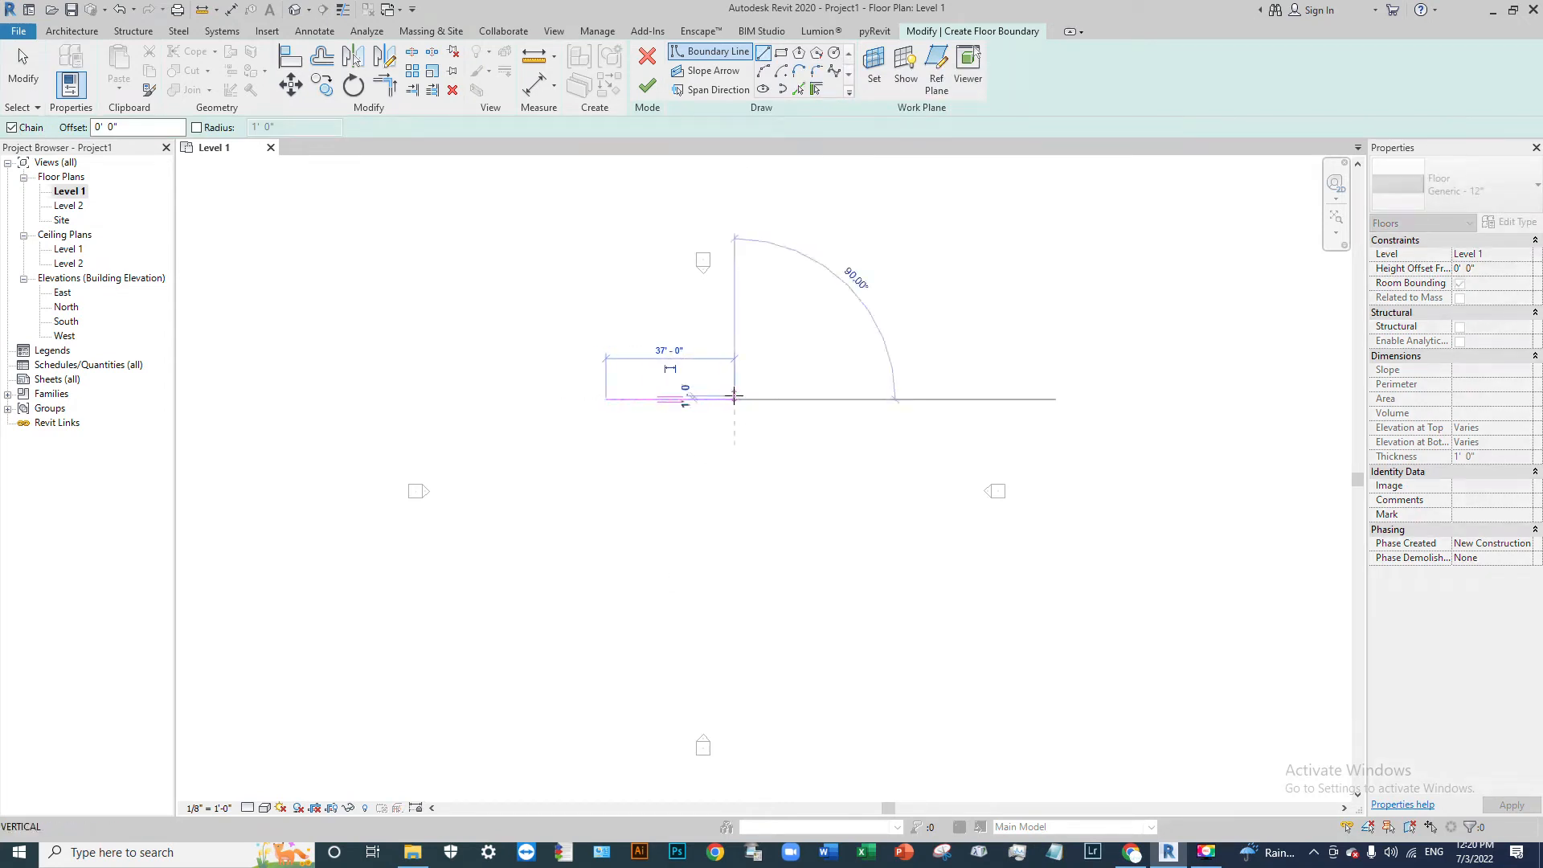
{"action": "left_click", "coordinate": [733, 484]}
{"action": "left_click", "coordinate": [801, 483]}
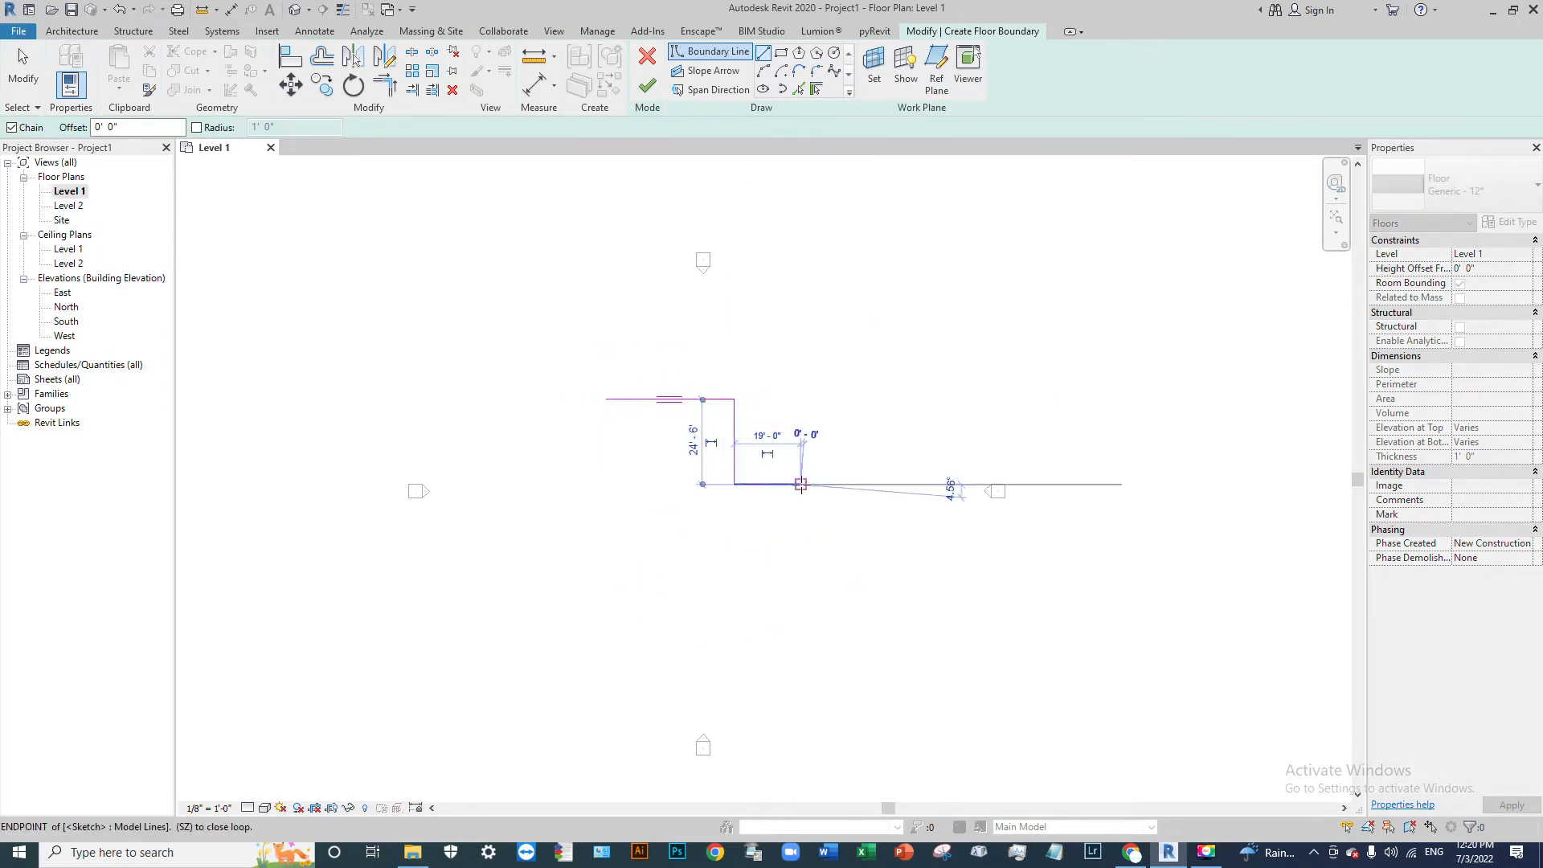
{"action": "left_click", "coordinate": [800, 568]}
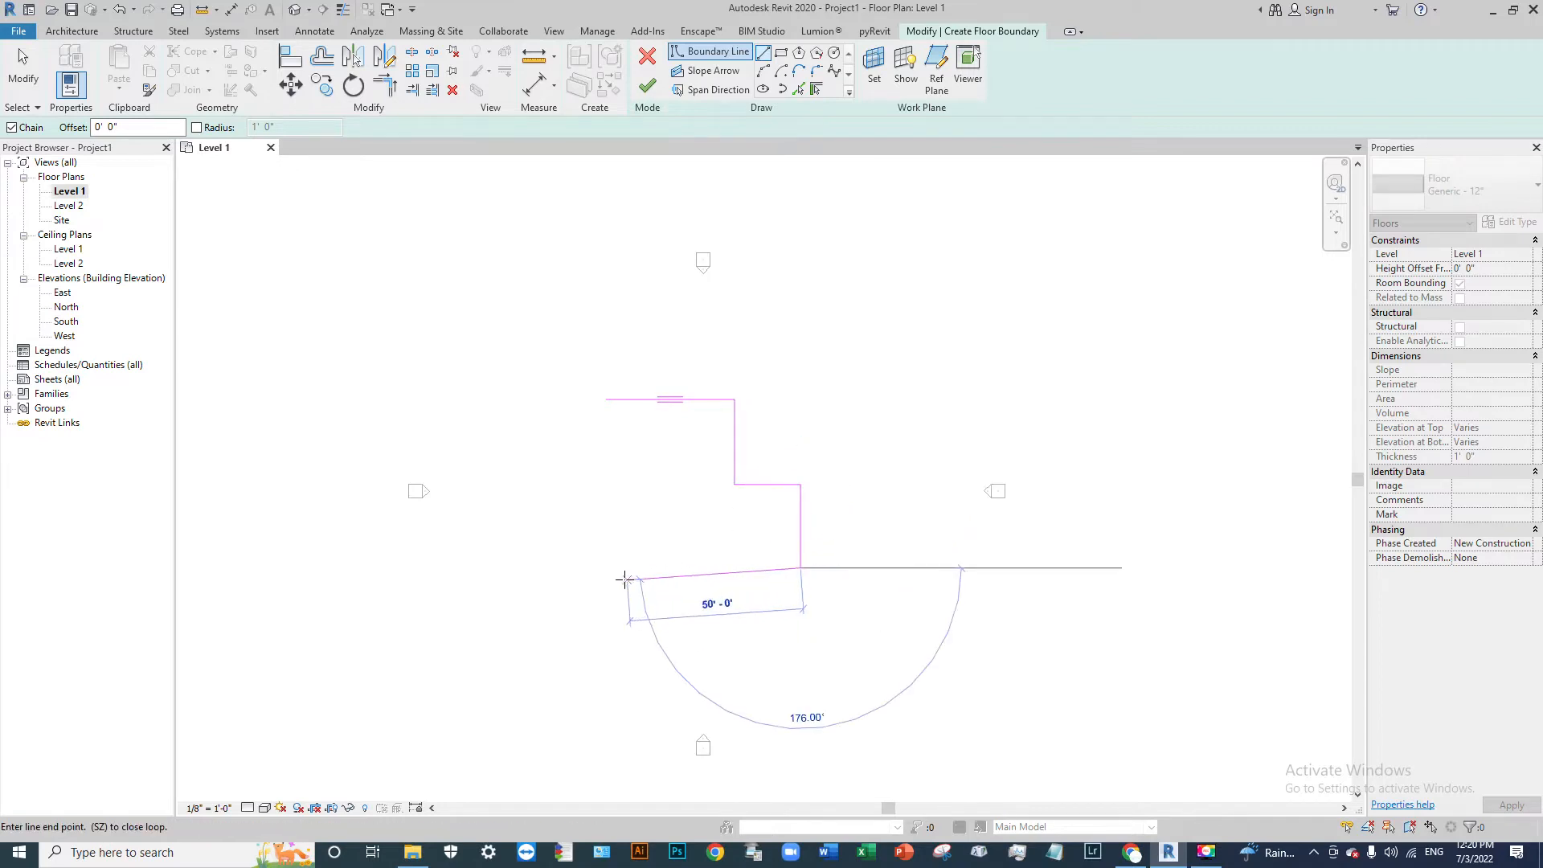
{"action": "left_click", "coordinate": [605, 568]}
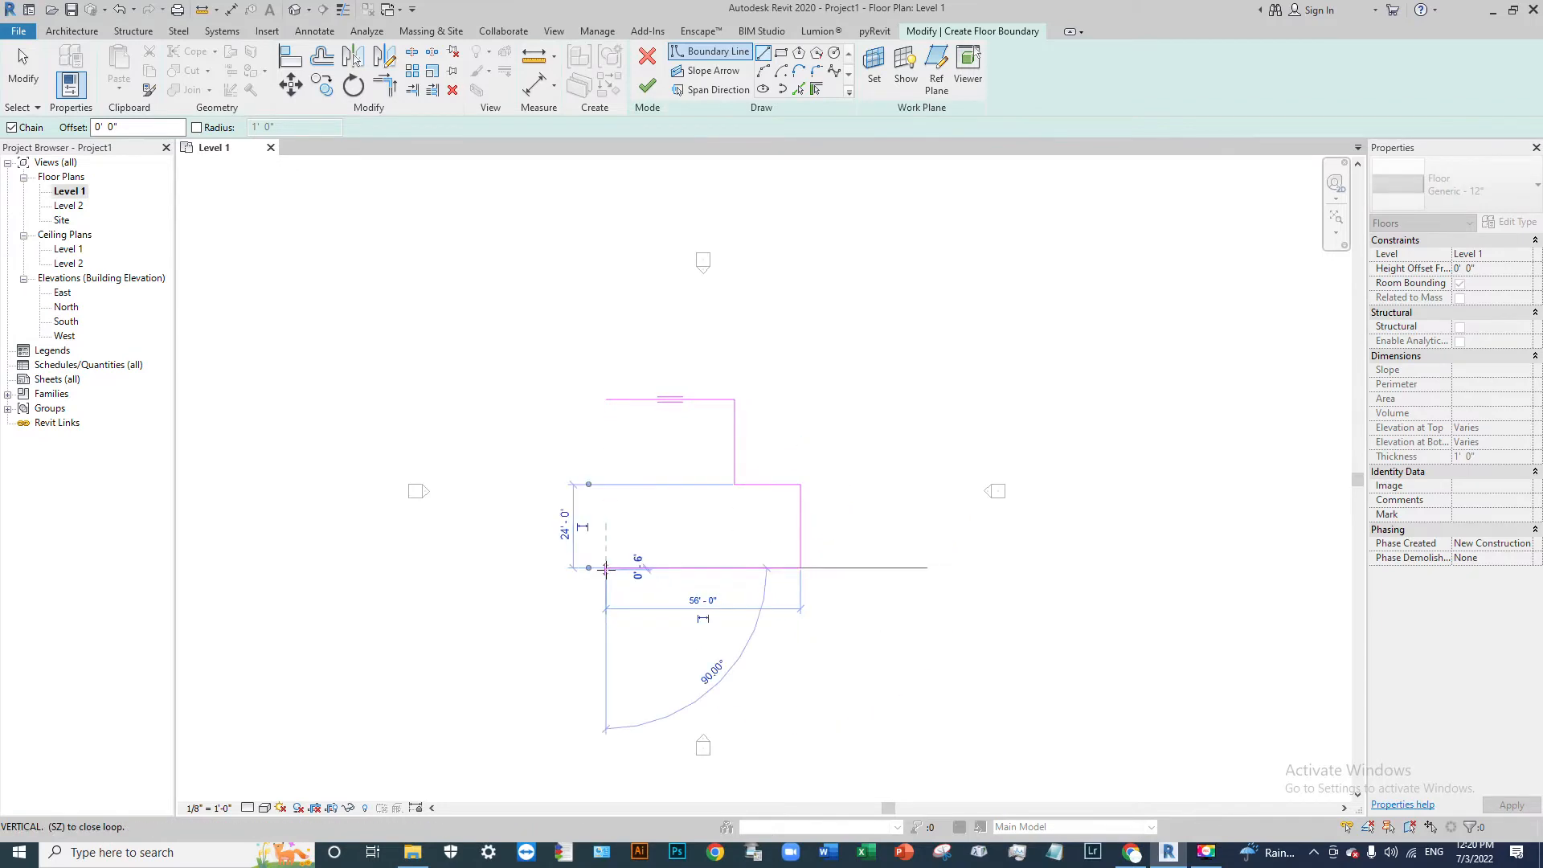
{"action": "left_click", "coordinate": [606, 399]}
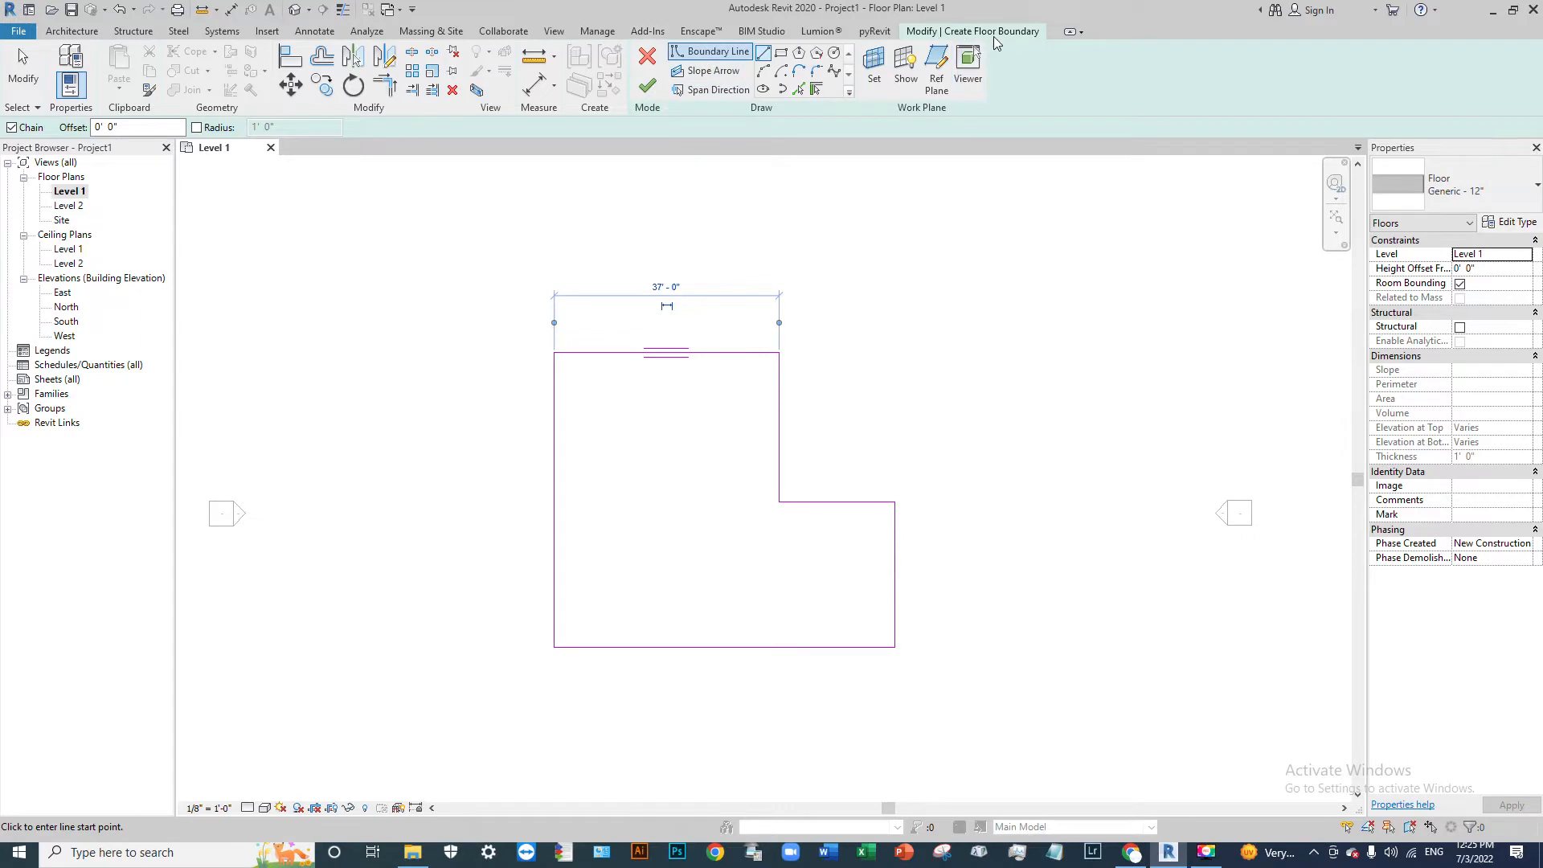
{"action": "left_click", "coordinate": [874, 33]}
{"action": "left_click", "coordinate": [971, 35]}
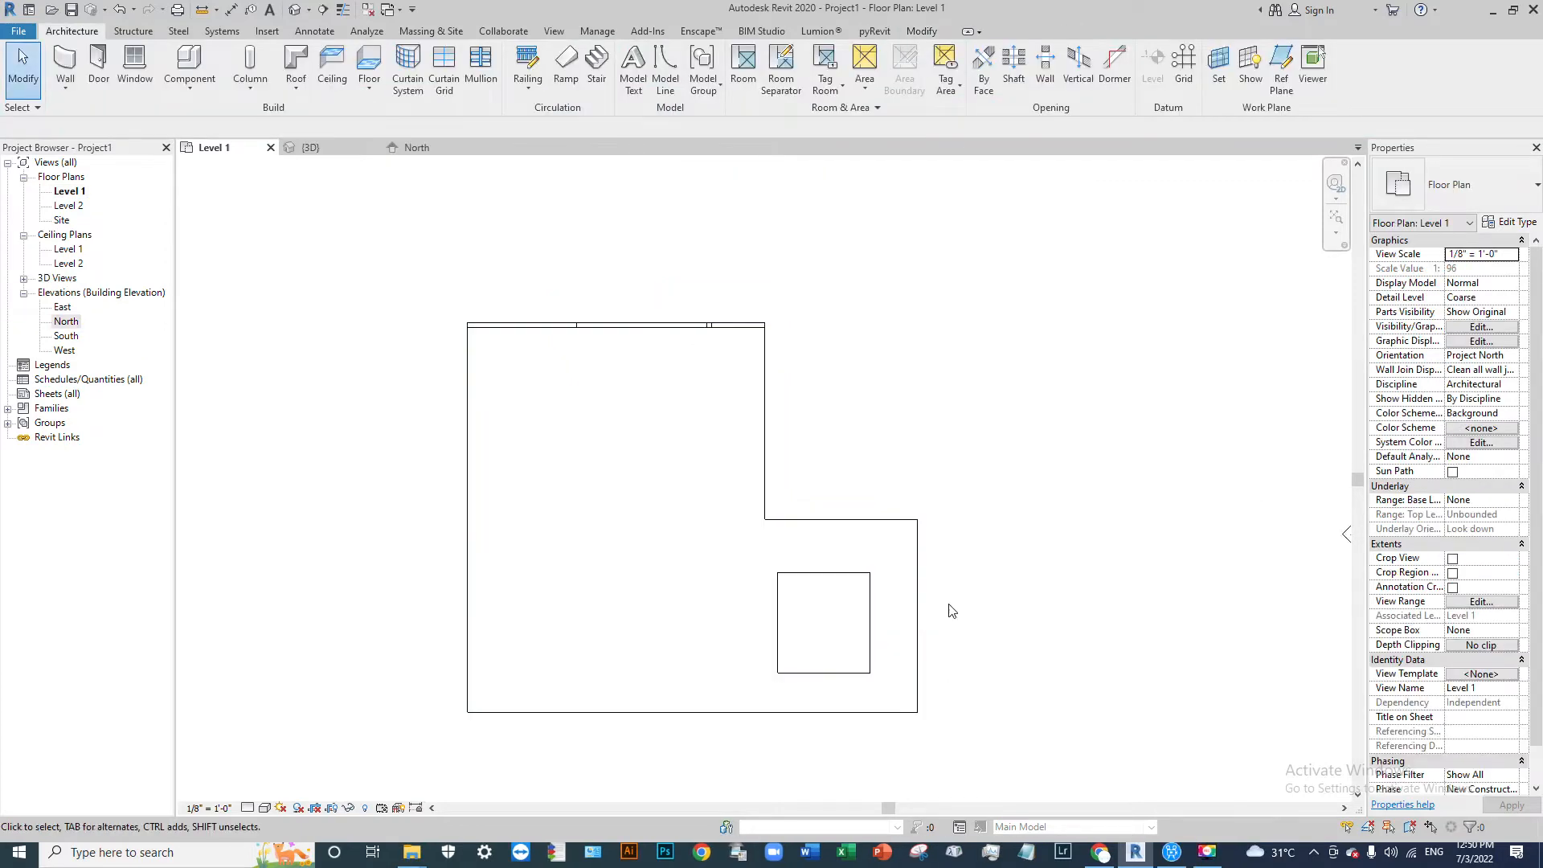
Step: Edit the 6" floor's boundary and sketch a three-sided rectangular notch about 17'-6" long inward from its west edge
{"action": "middle_click_drag", "start_coordinate": [976, 610], "coordinate": [1012, 563]}
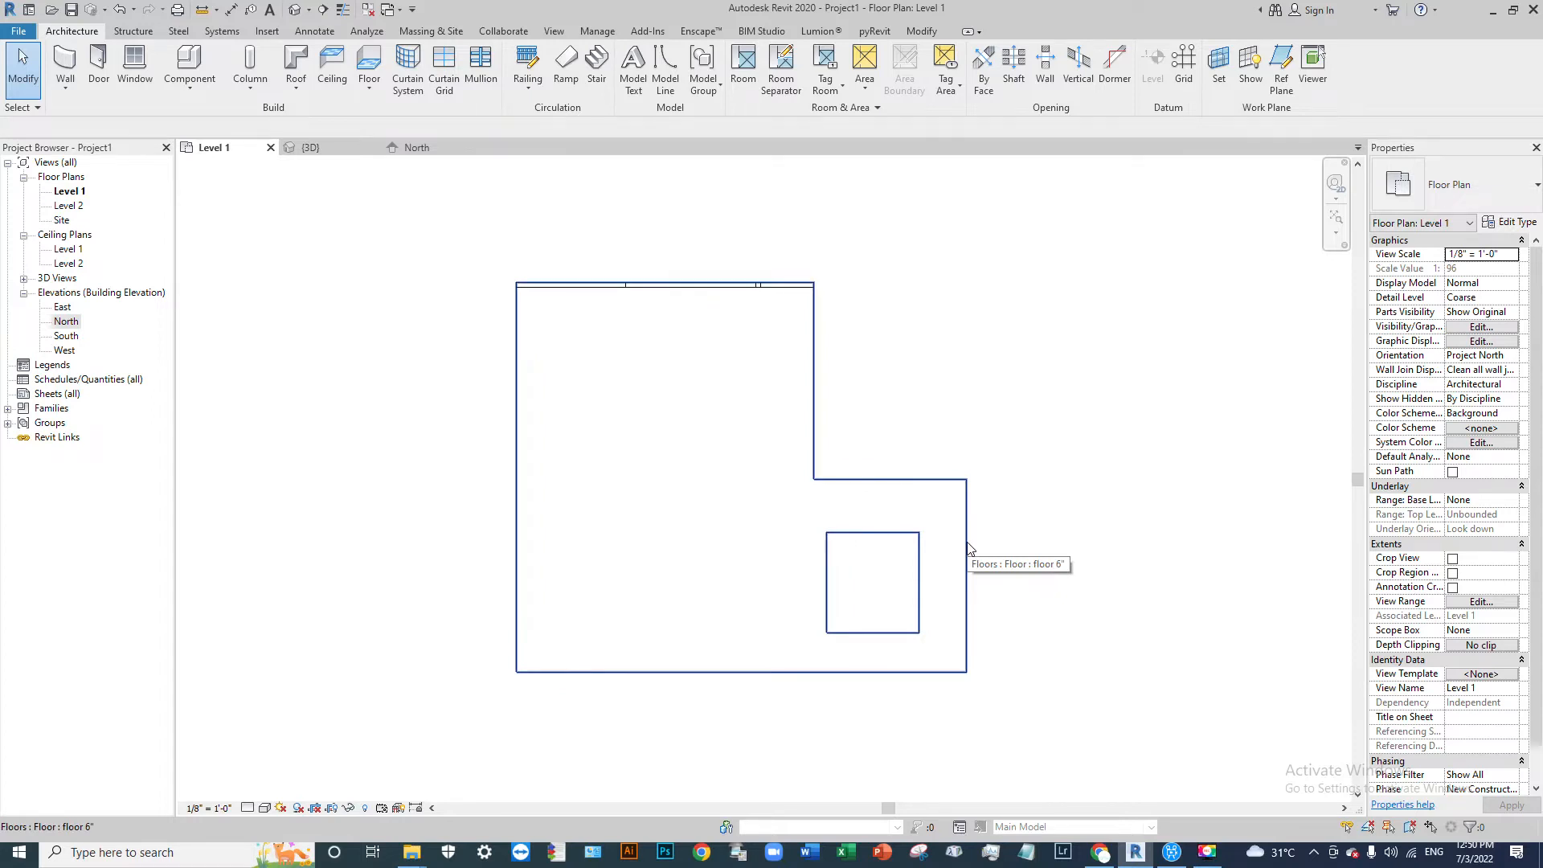
{"action": "double_click", "coordinate": [969, 548]}
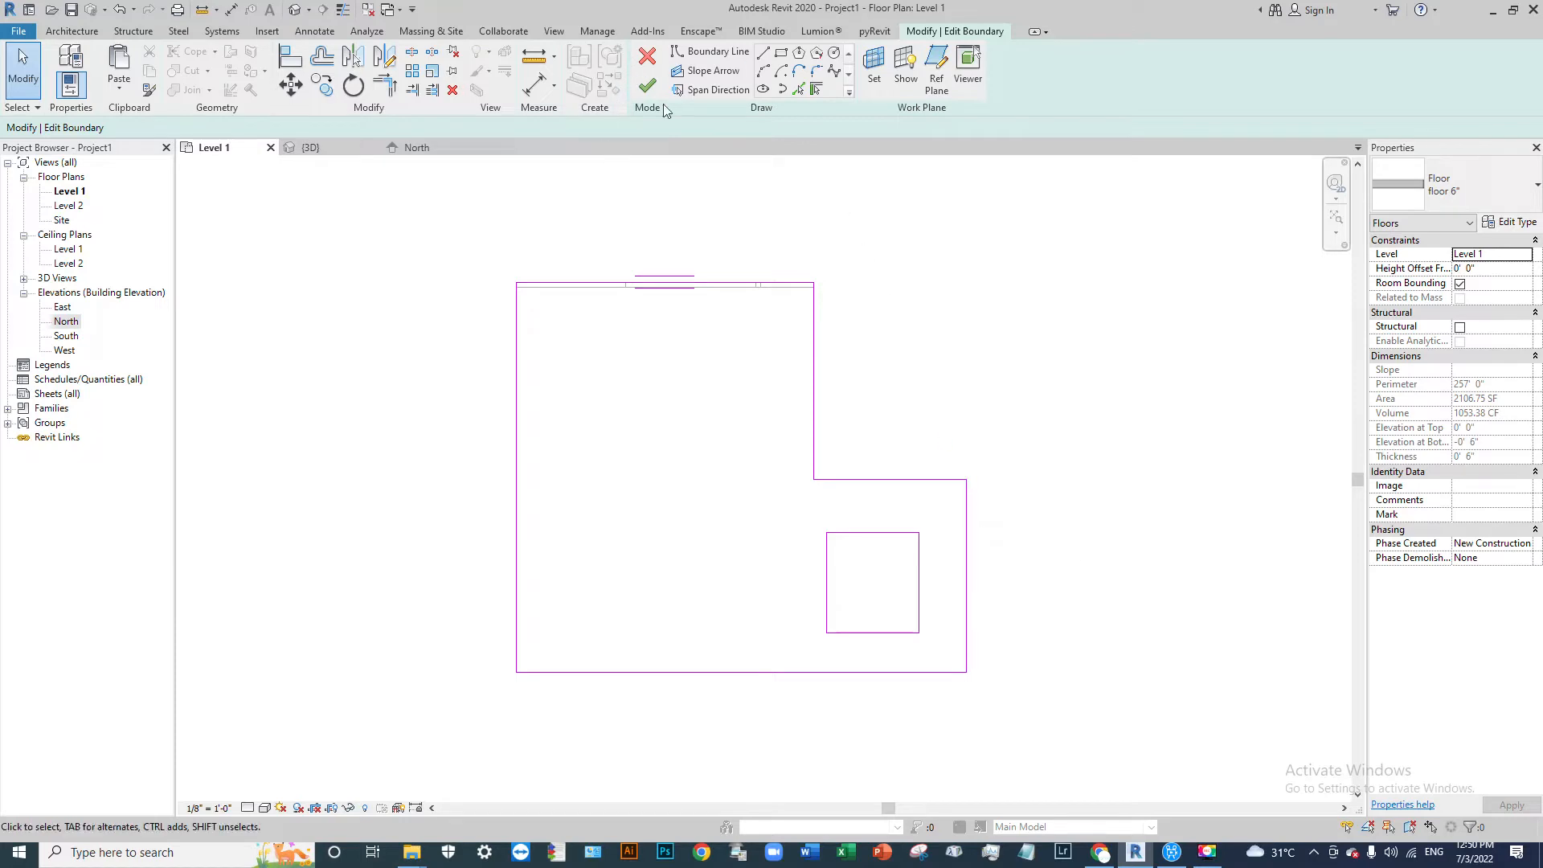
{"action": "left_click", "coordinate": [782, 57]}
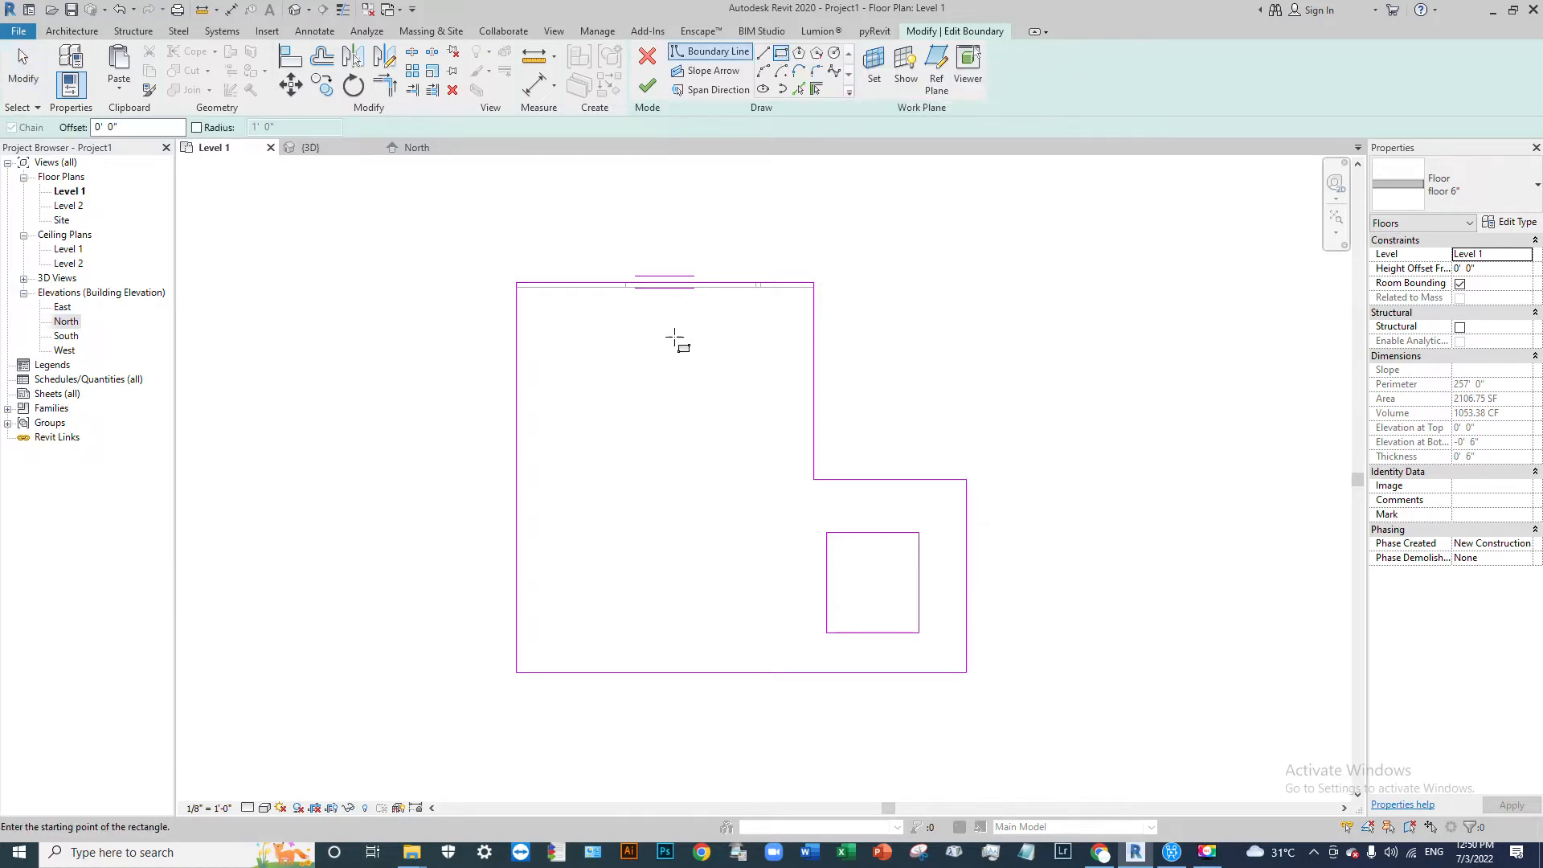
{"action": "left_click", "coordinate": [762, 53]}
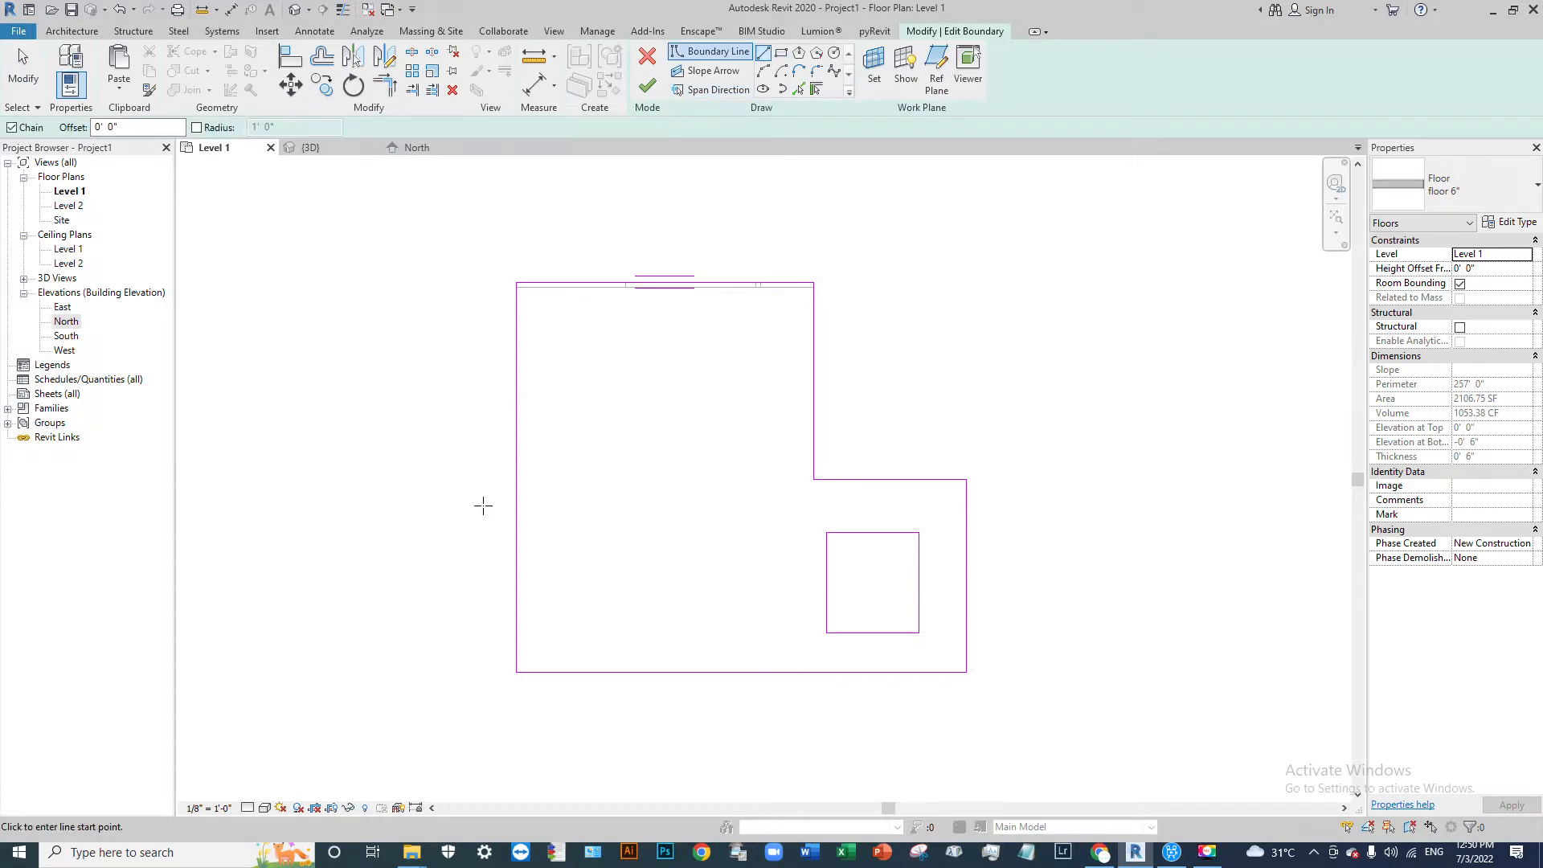
{"action": "left_click", "coordinate": [516, 457]}
{"action": "left_click", "coordinate": [605, 456]}
{"action": "left_click", "coordinate": [605, 598]}
{"action": "left_click", "coordinate": [517, 598]}
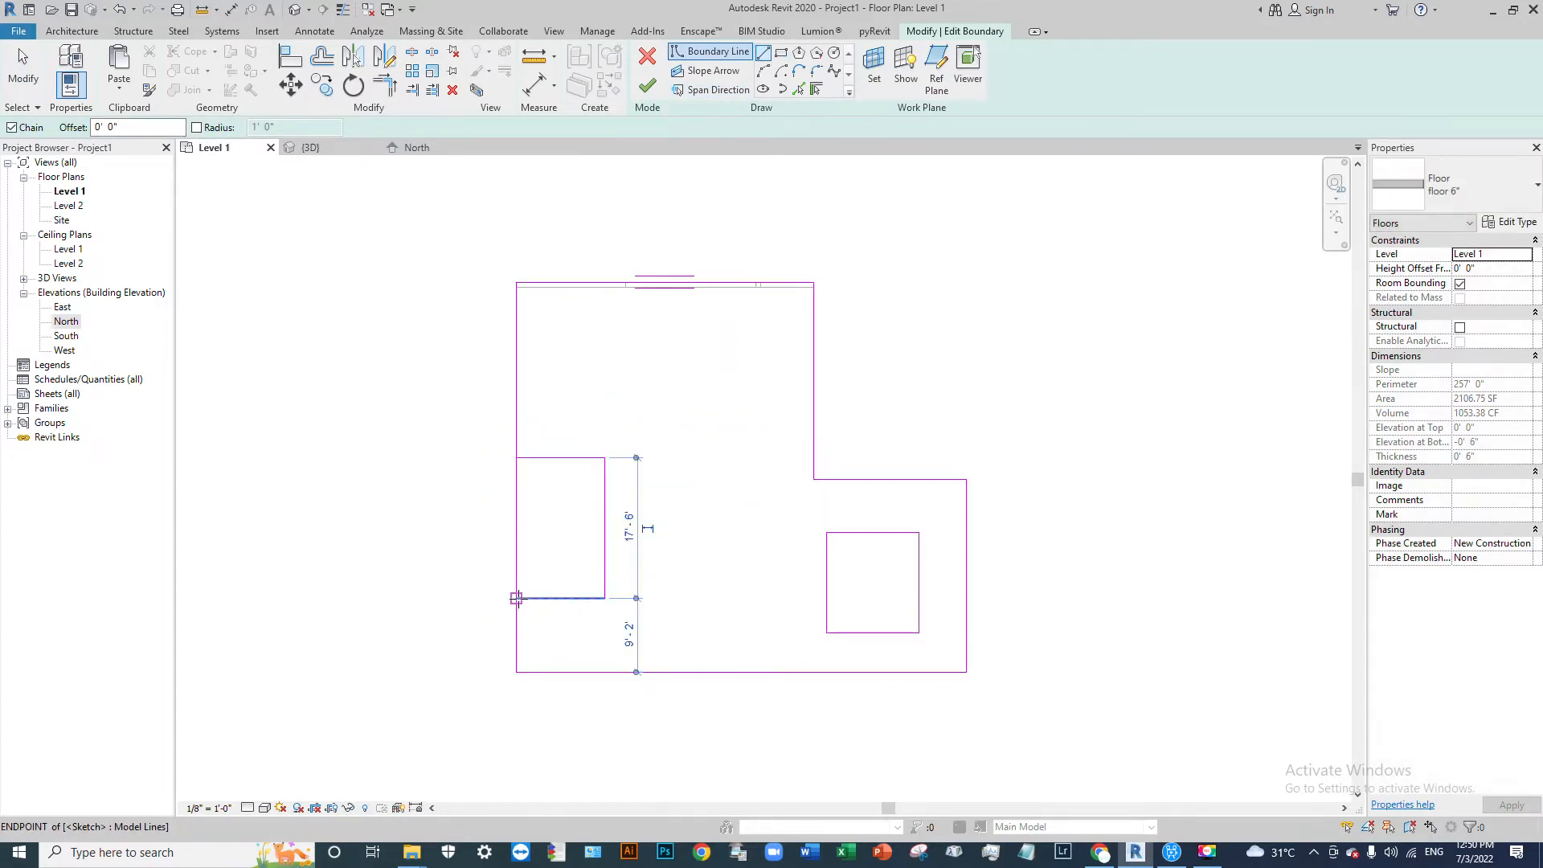
{"action": "key", "text": "Escape"}
{"action": "key", "text": "Escape"}
Step: Split the floor's west boundary line at a point between the two ends of the notch with Split Element
{"action": "scroll", "coordinate": [506, 498], "scroll_direction": "up", "scroll_amount": 3}
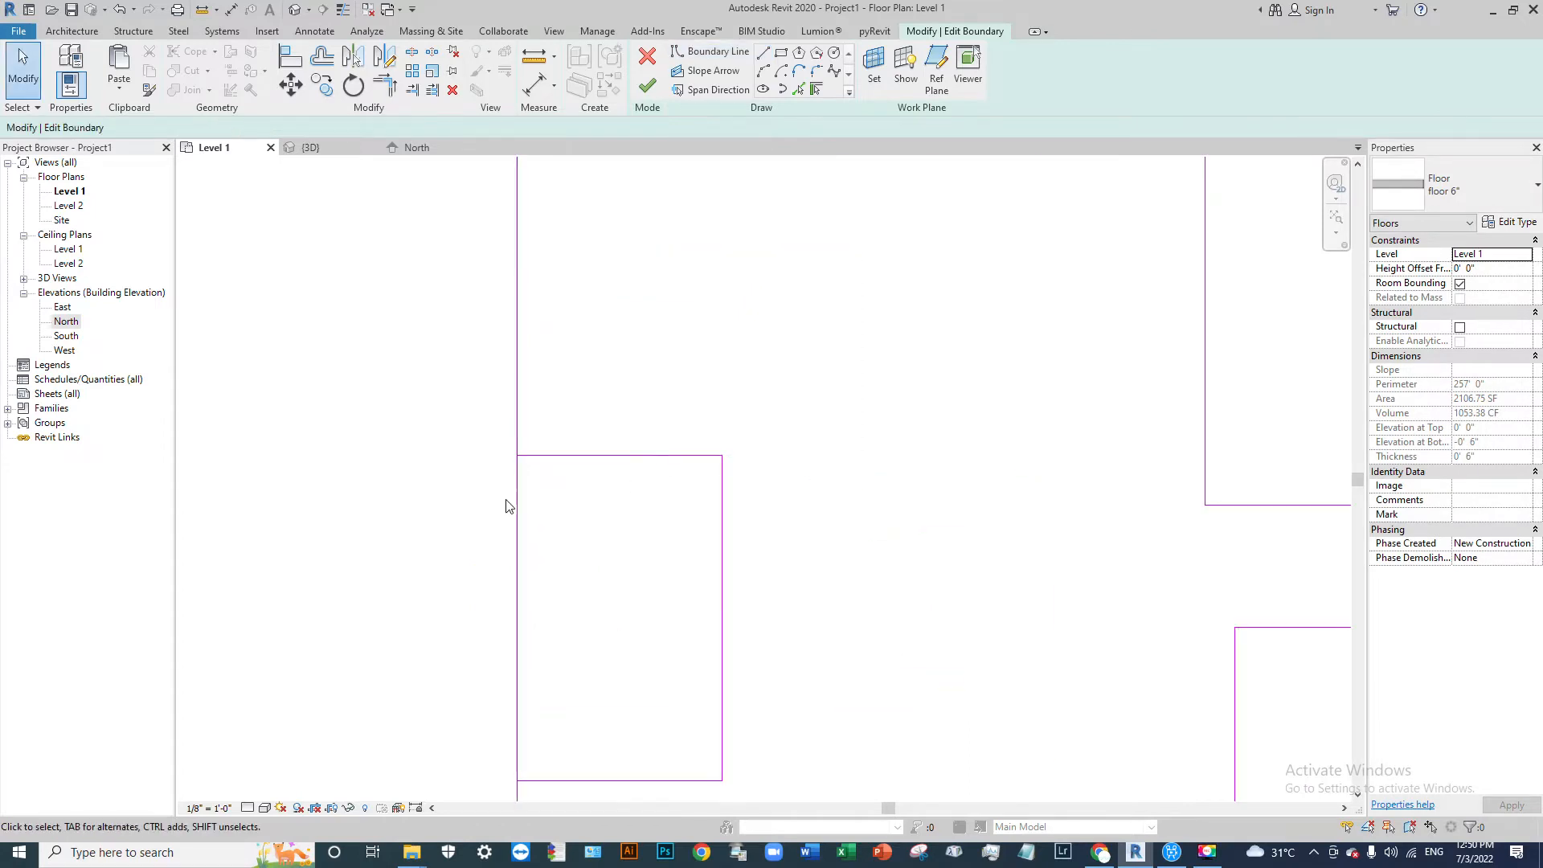
{"action": "scroll", "coordinate": [520, 482], "scroll_direction": "down", "scroll_amount": 3}
{"action": "scroll", "coordinate": [521, 466], "scroll_direction": "up", "scroll_amount": 3}
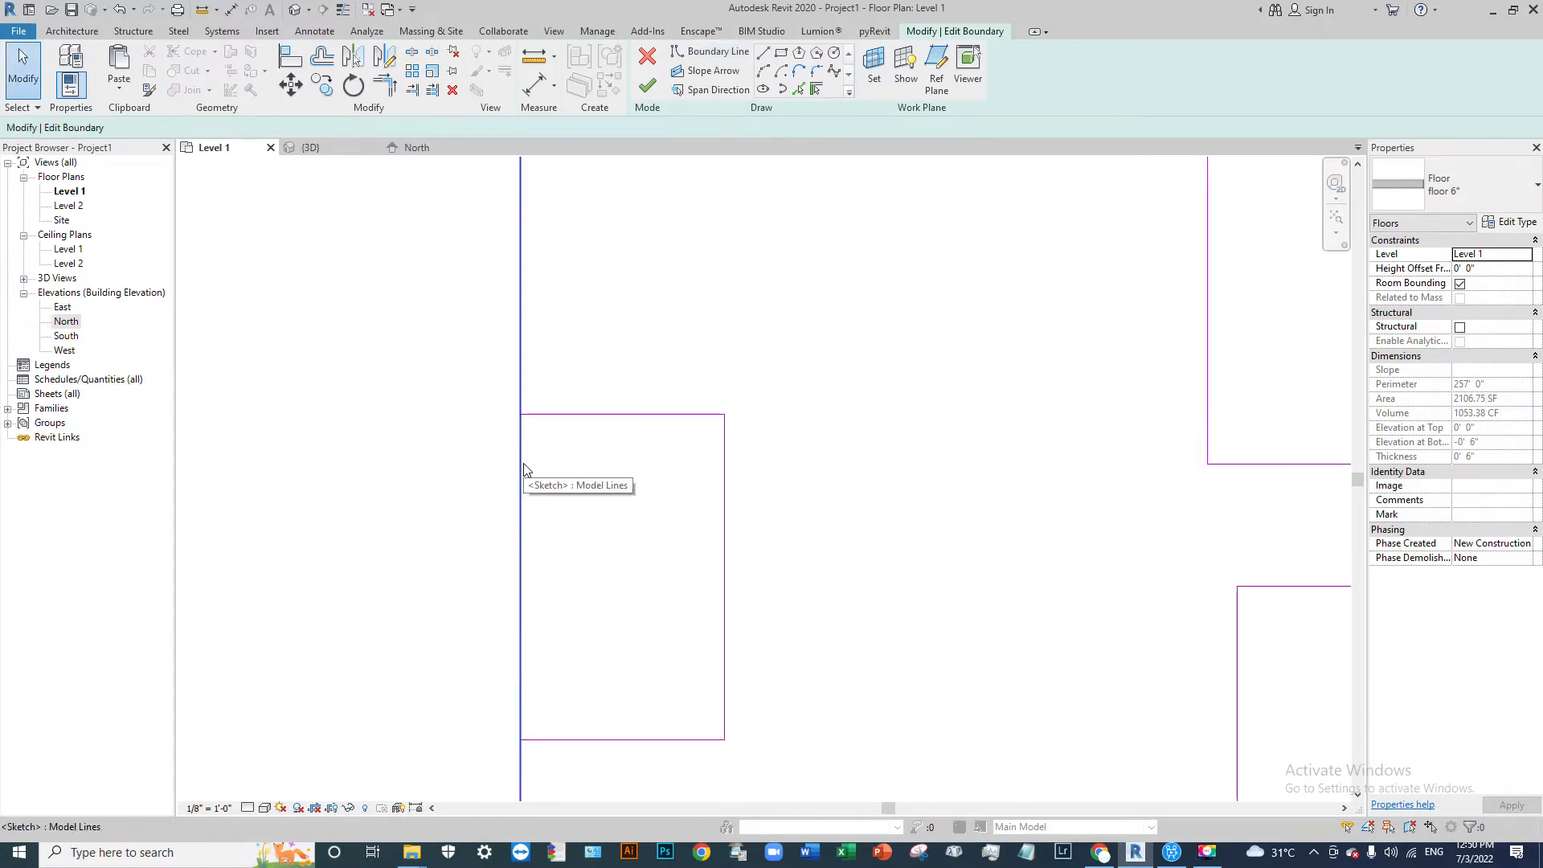
{"action": "key", "text": "s"}
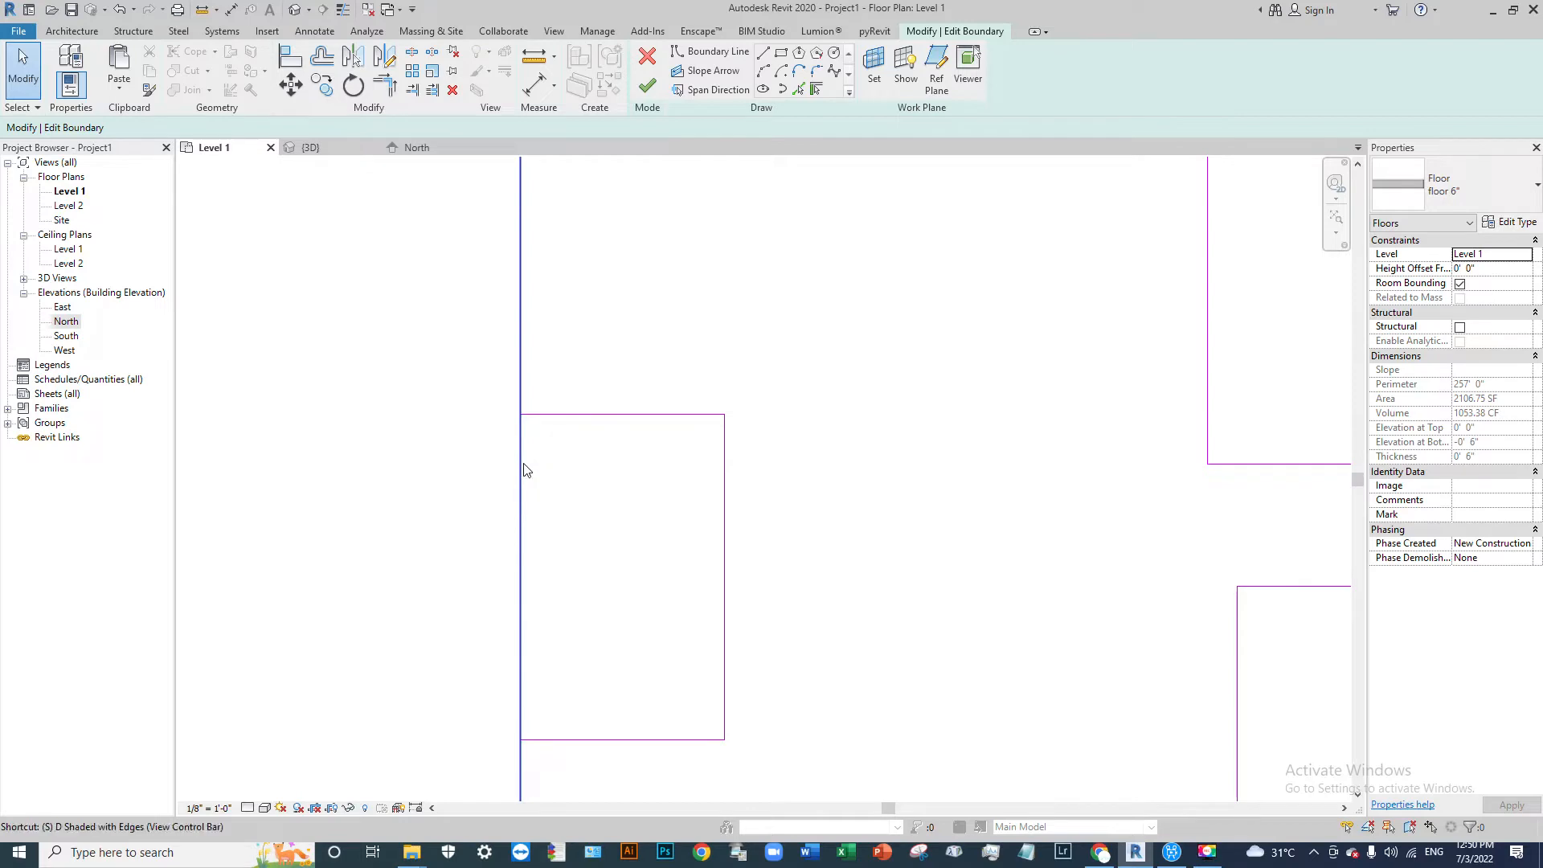
{"action": "key", "text": "l"}
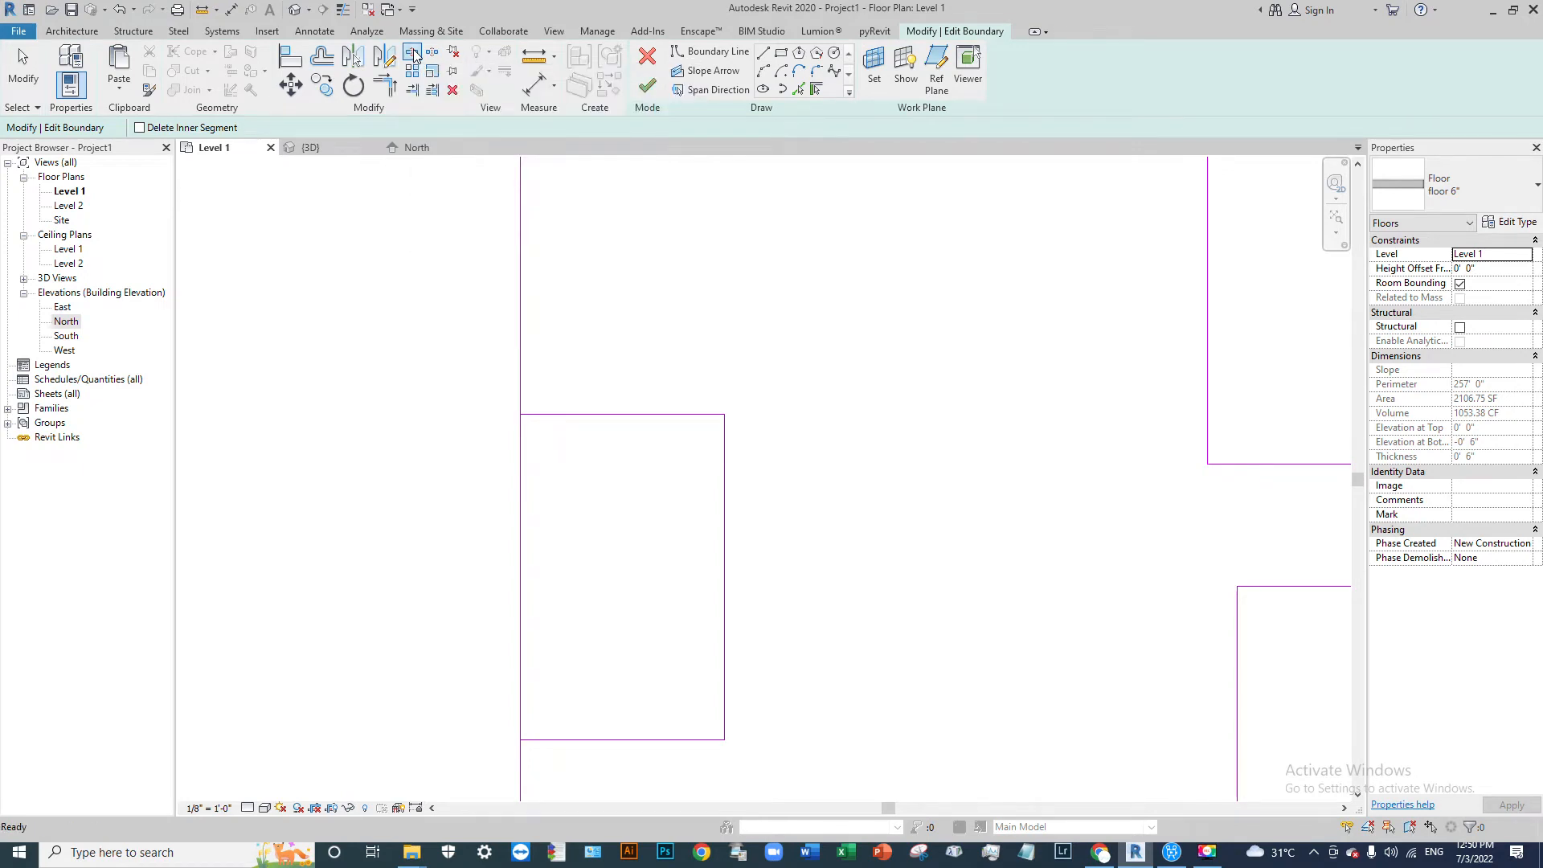
{"action": "left_click", "coordinate": [524, 553]}
{"action": "key", "text": "Escape"}
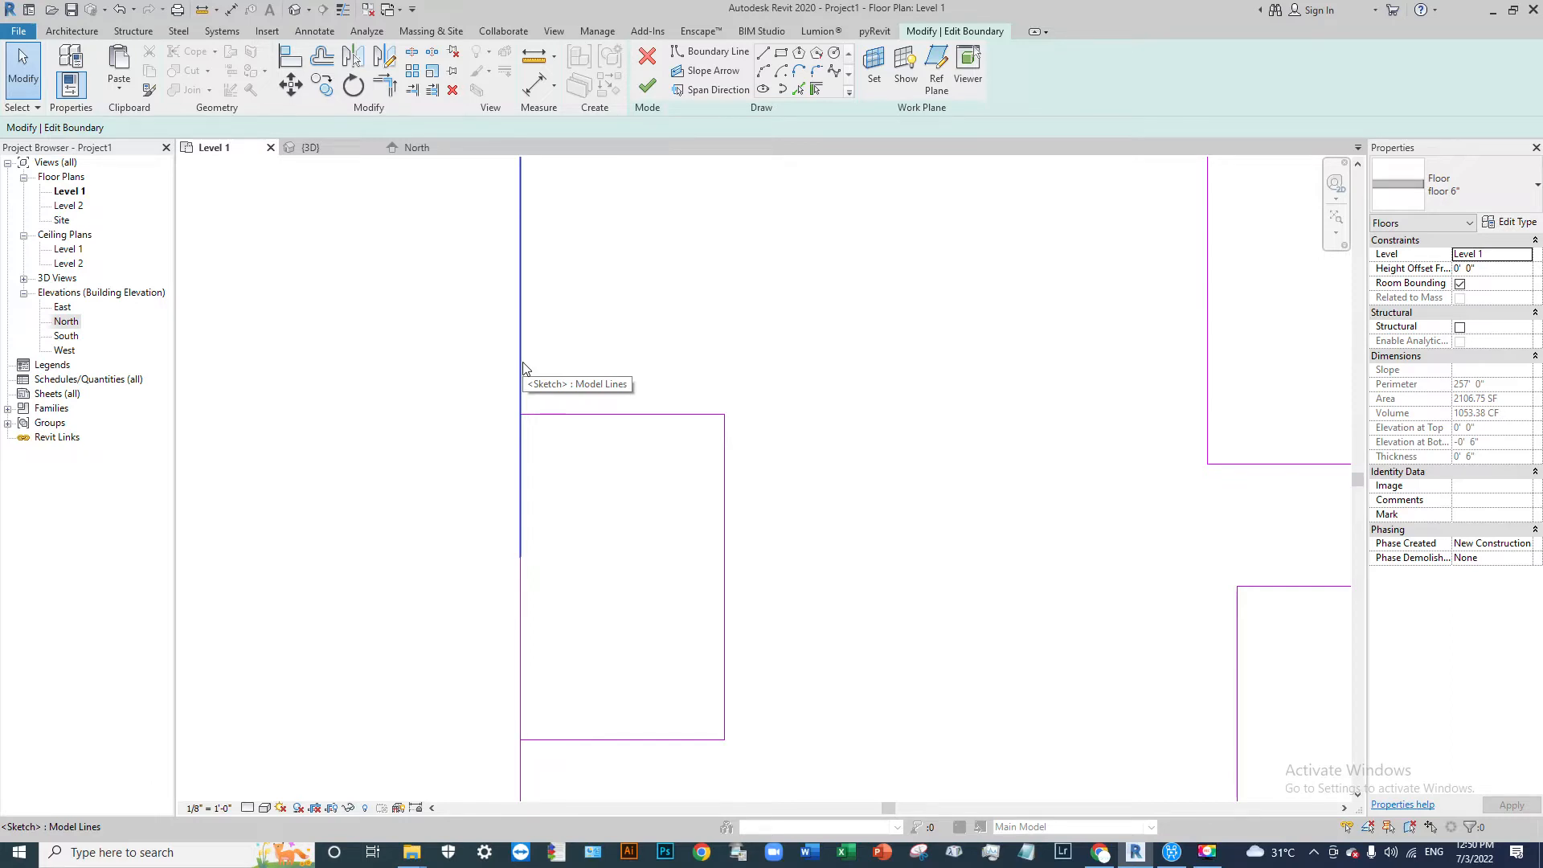
Step: Trim the split west boundary segments to the notch's upper and lower lines so the outline follows the notch
{"action": "key", "text": "t"}
{"action": "key", "text": "r"}
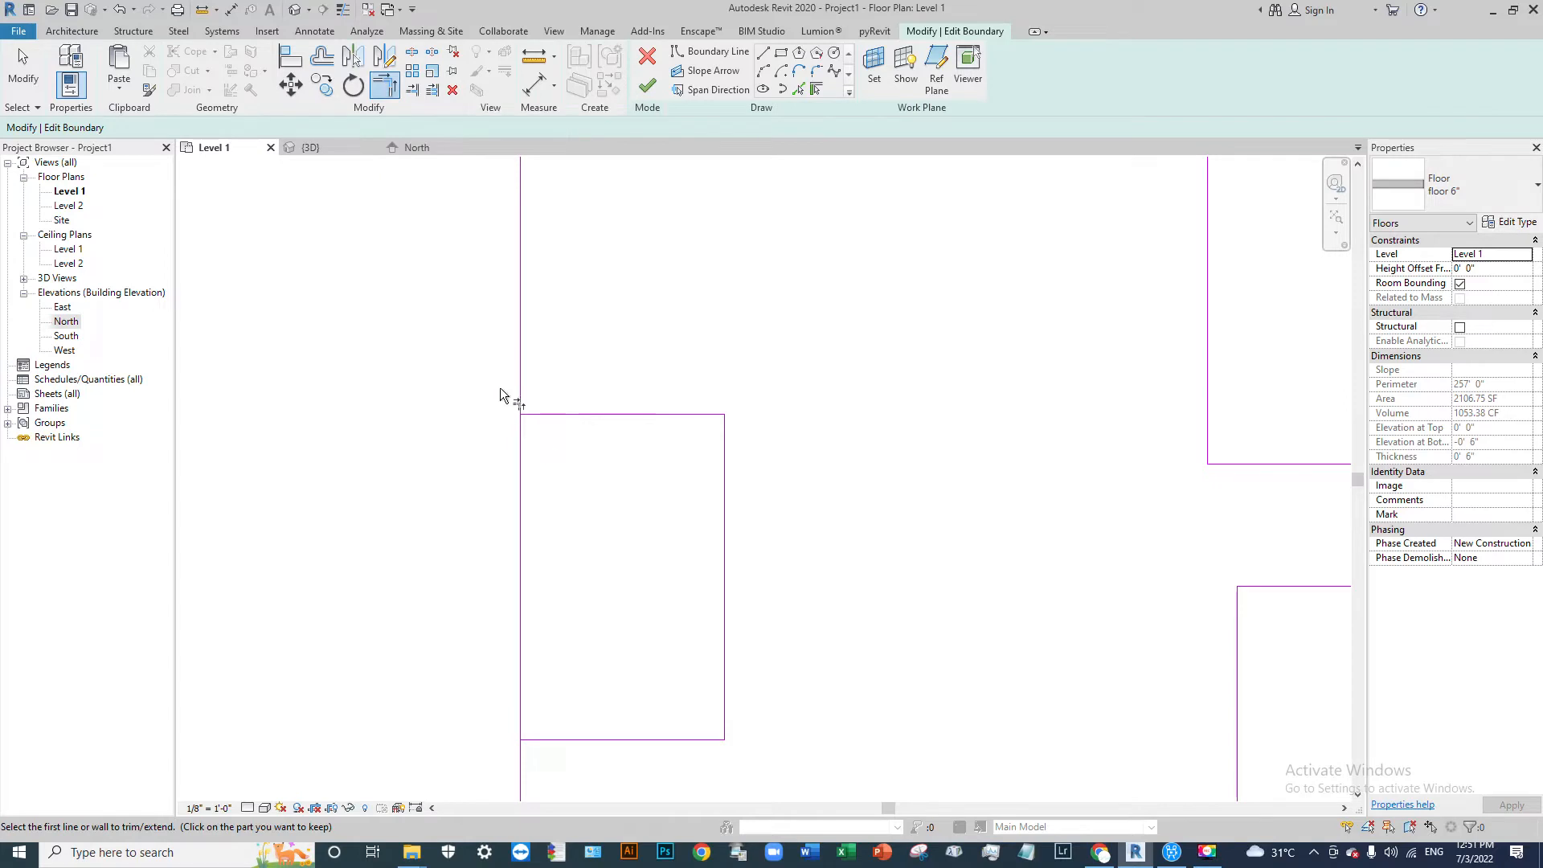
{"action": "left_click", "coordinate": [553, 414]}
{"action": "left_click", "coordinate": [562, 740]}
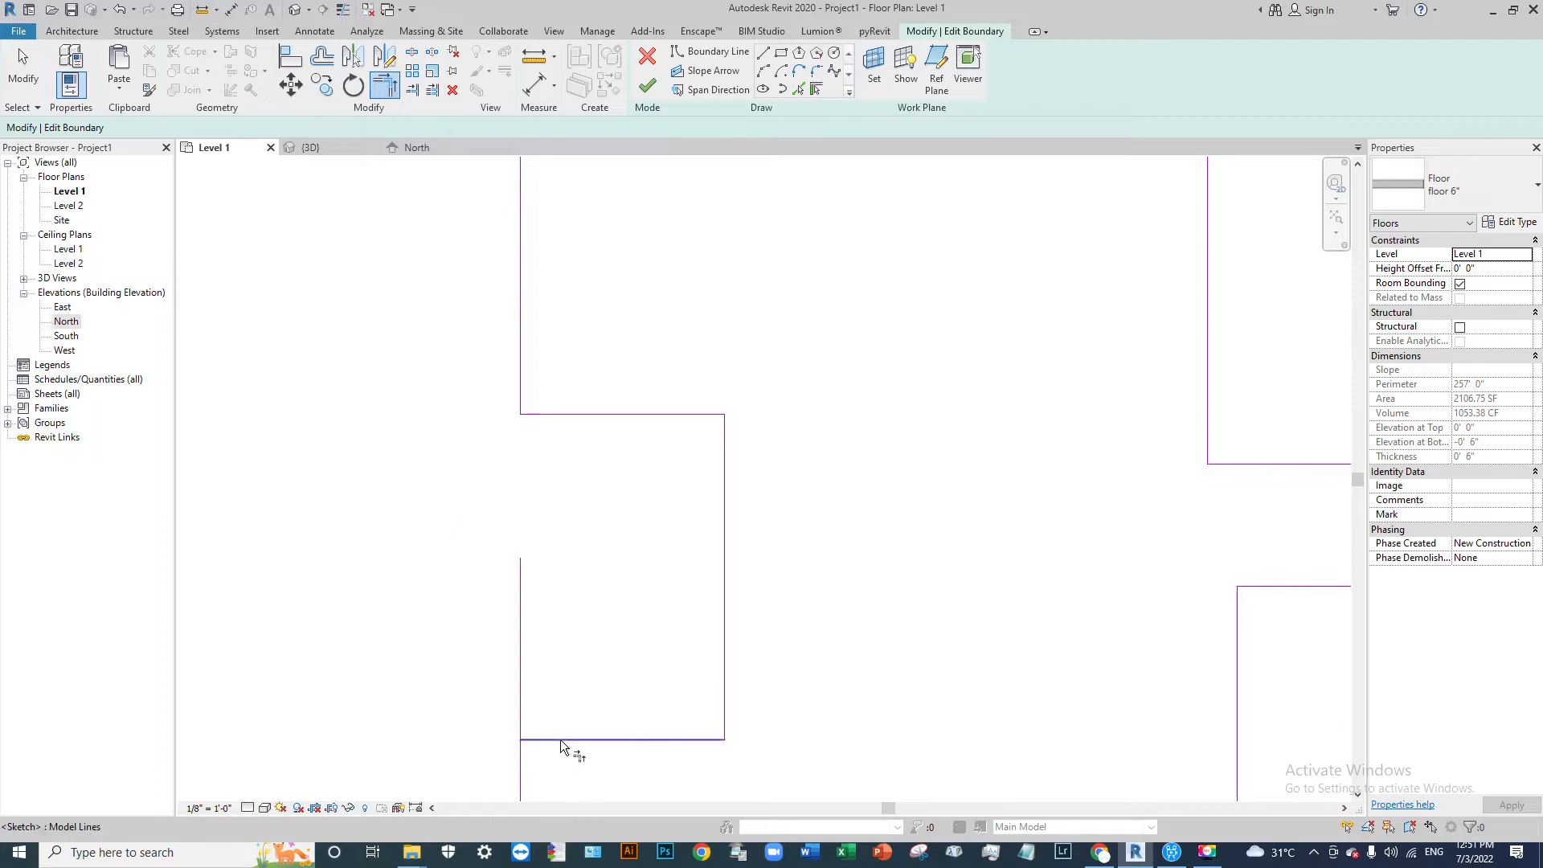
{"action": "scroll", "coordinate": [606, 482], "scroll_direction": "down", "scroll_amount": 2}
{"action": "left_click", "coordinate": [538, 725]}
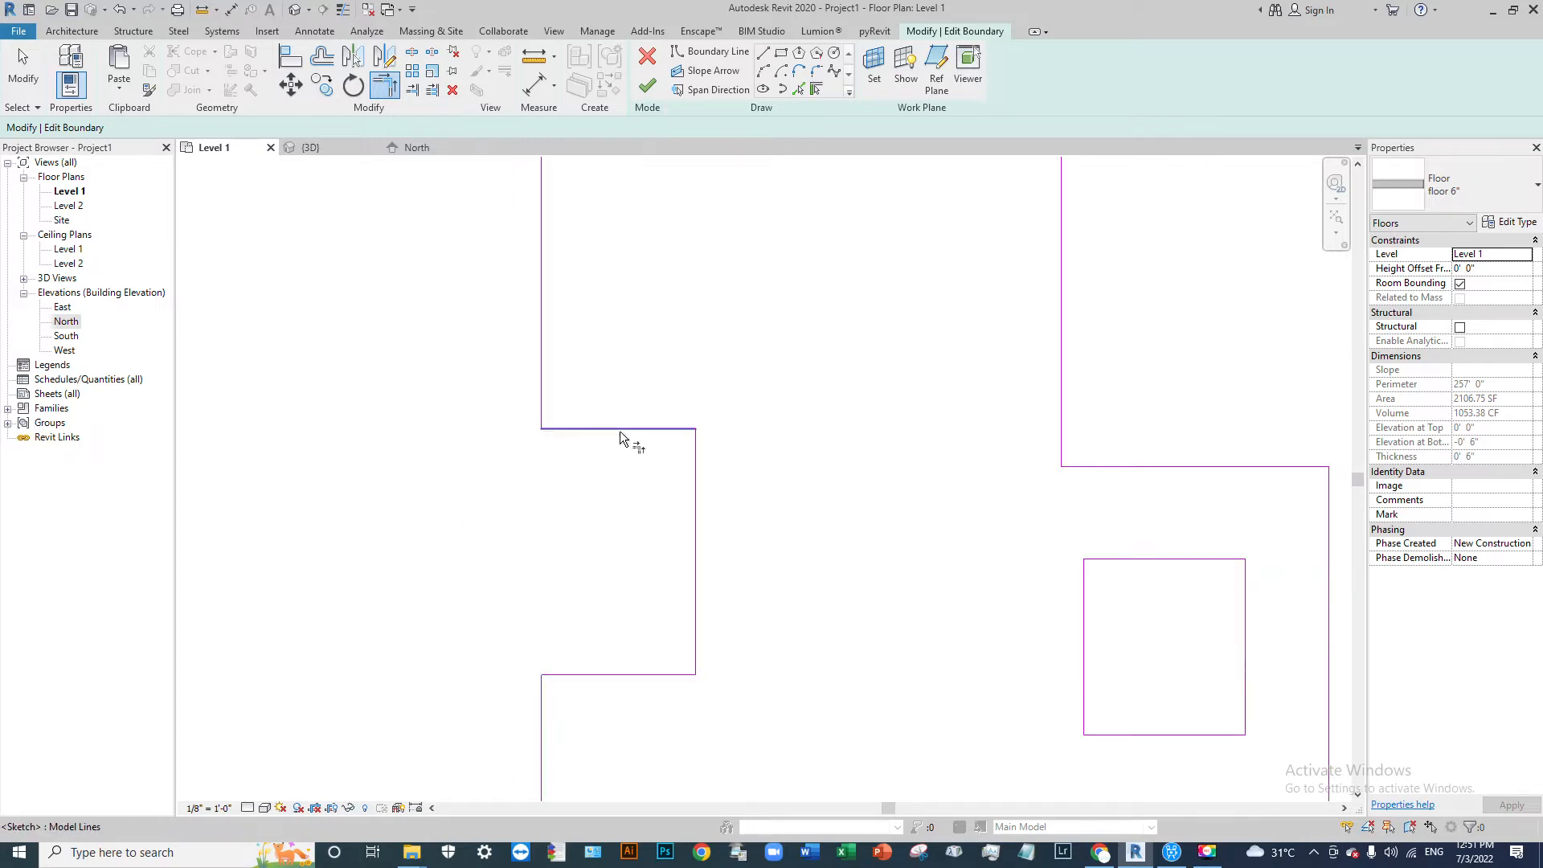
{"action": "key", "text": "Escape"}
Step: Finish the floor boundary edit and dismiss the save reminder without saving the project
{"action": "middle_click_drag", "start_coordinate": [712, 352], "coordinate": [647, 363]}
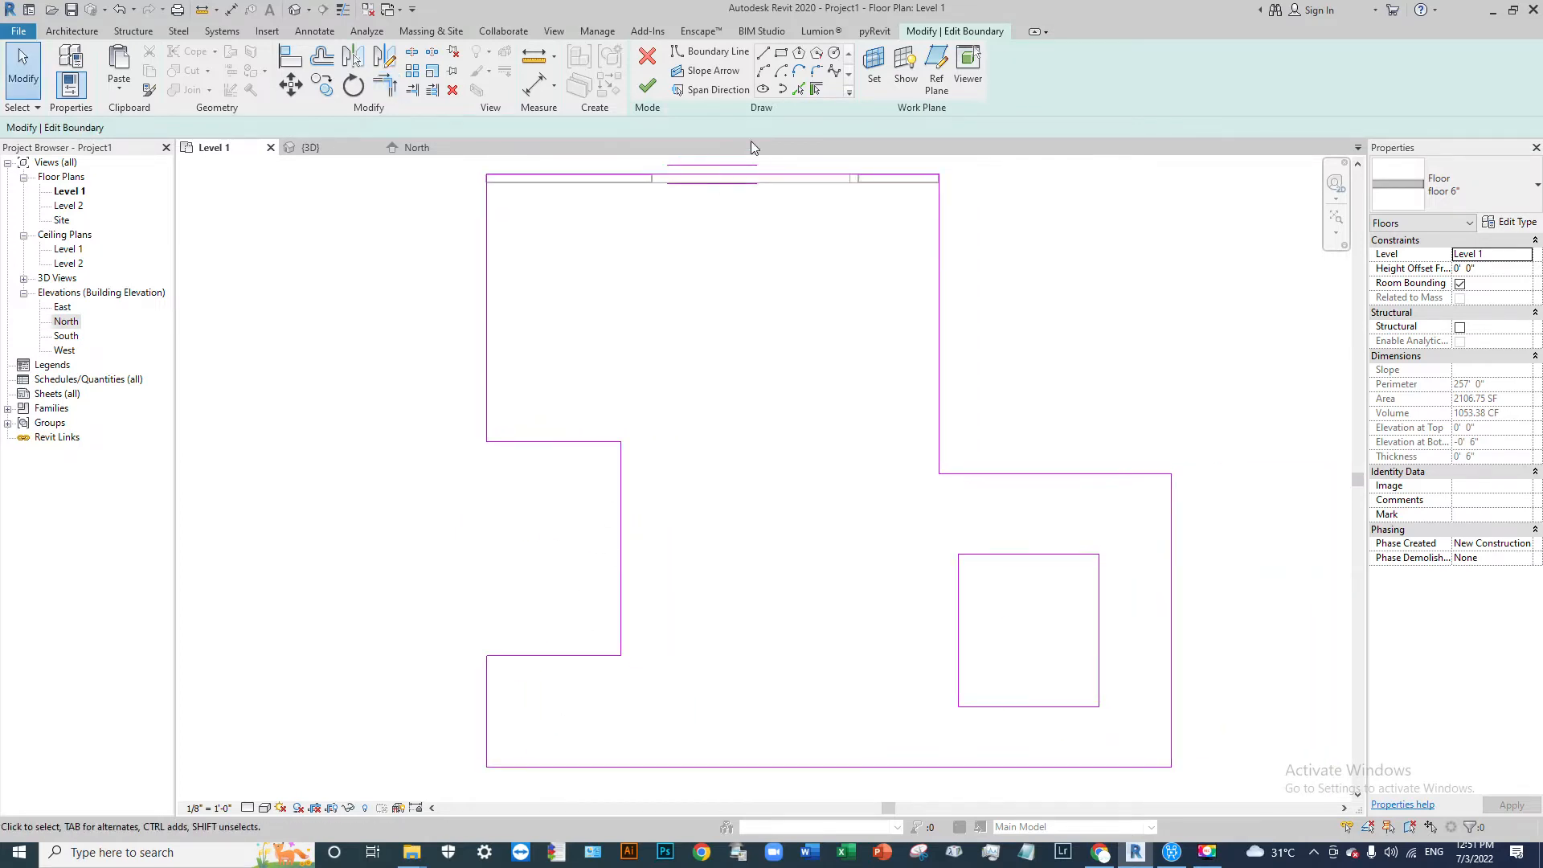
{"action": "scroll", "coordinate": [701, 419], "scroll_direction": "down", "scroll_amount": 1}
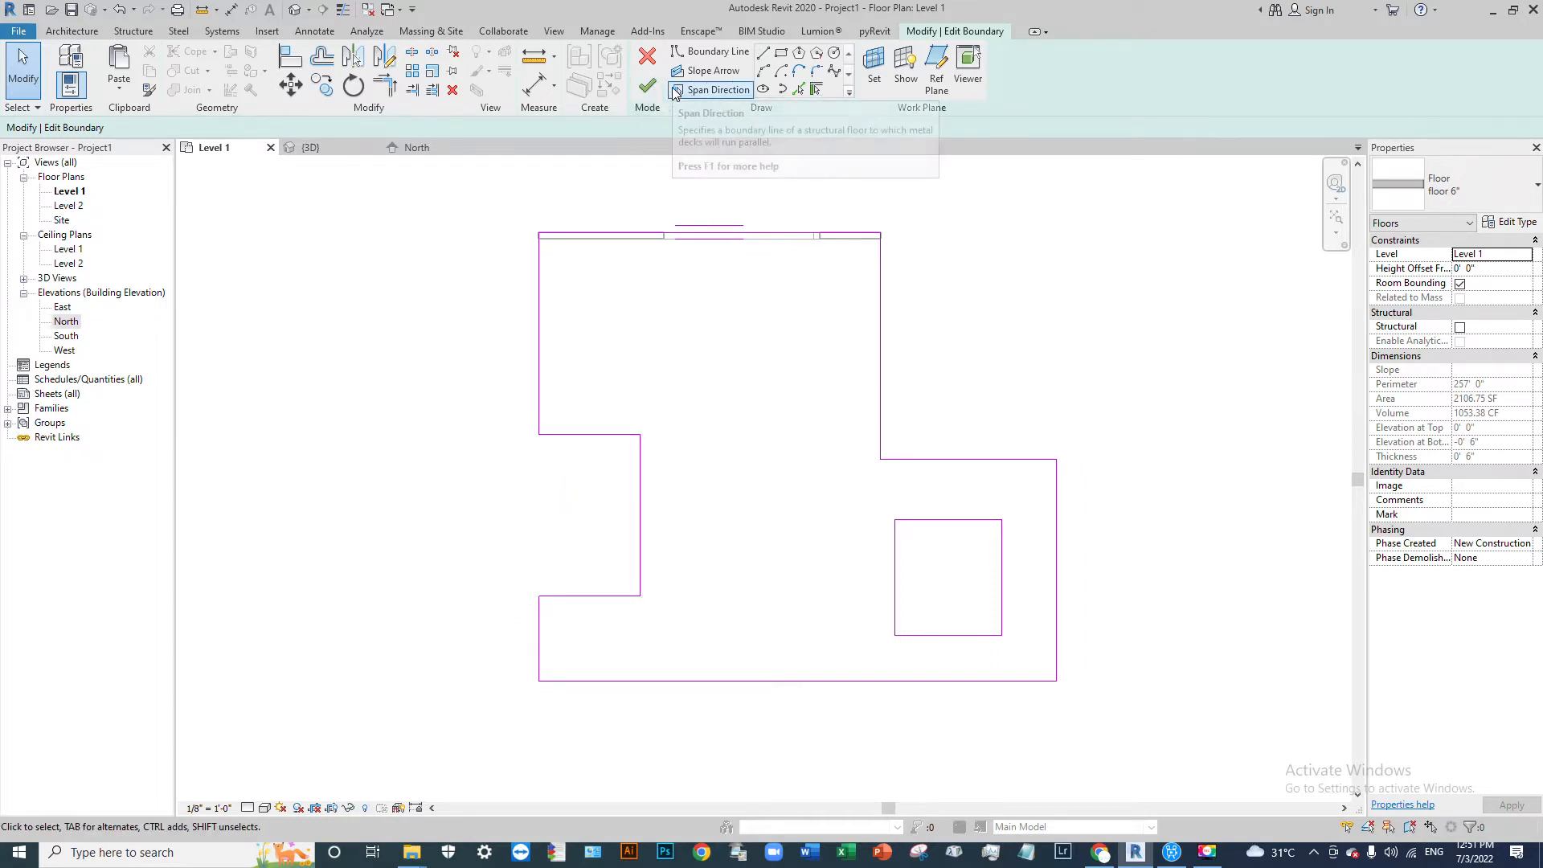
{"action": "left_click", "coordinate": [73, 30]}
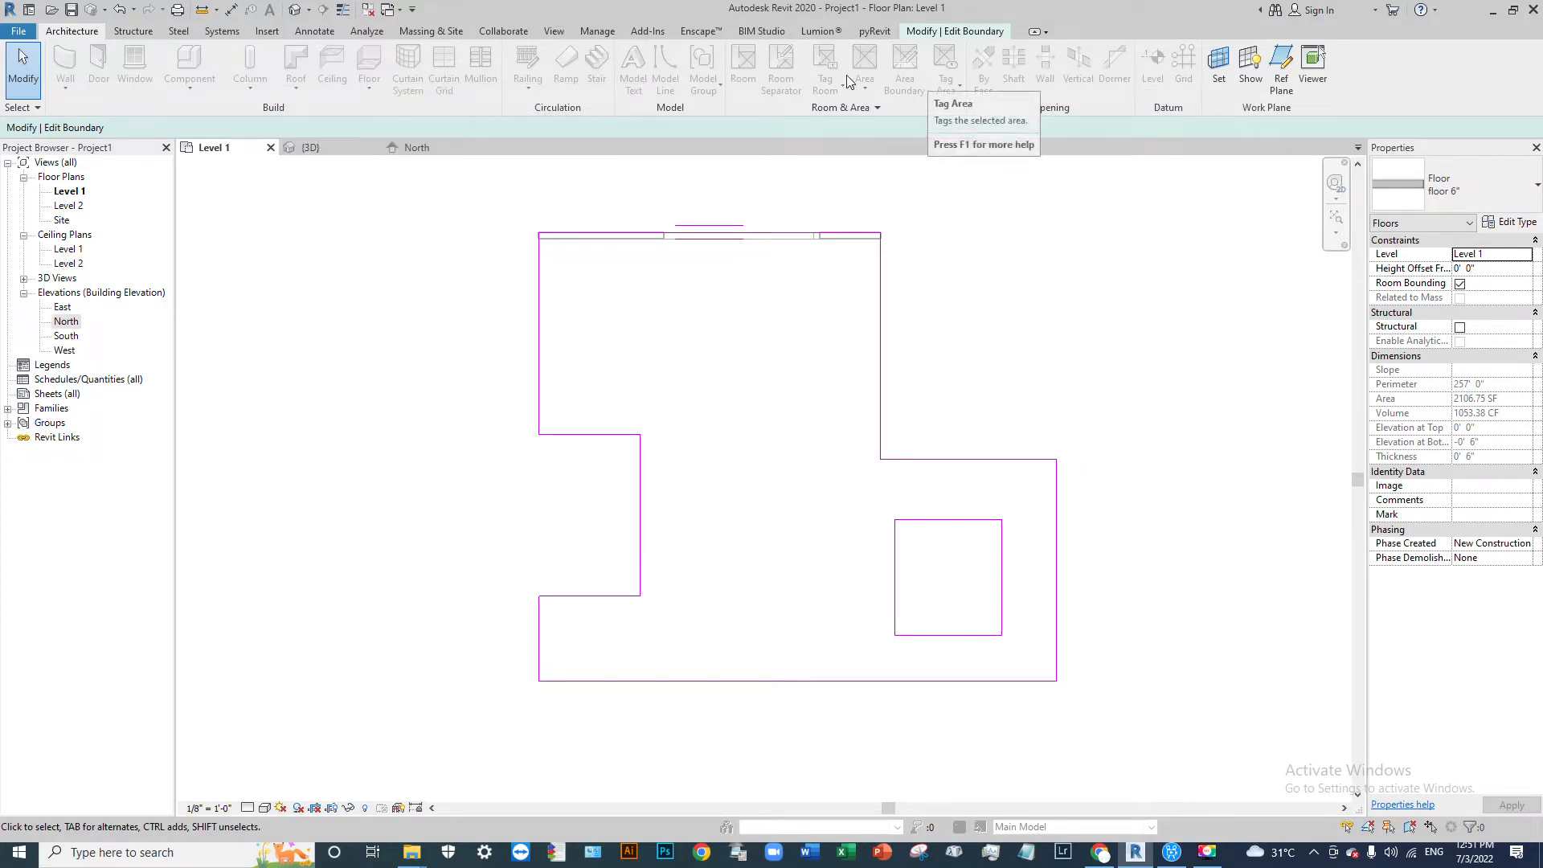
{"action": "left_click", "coordinate": [977, 32]}
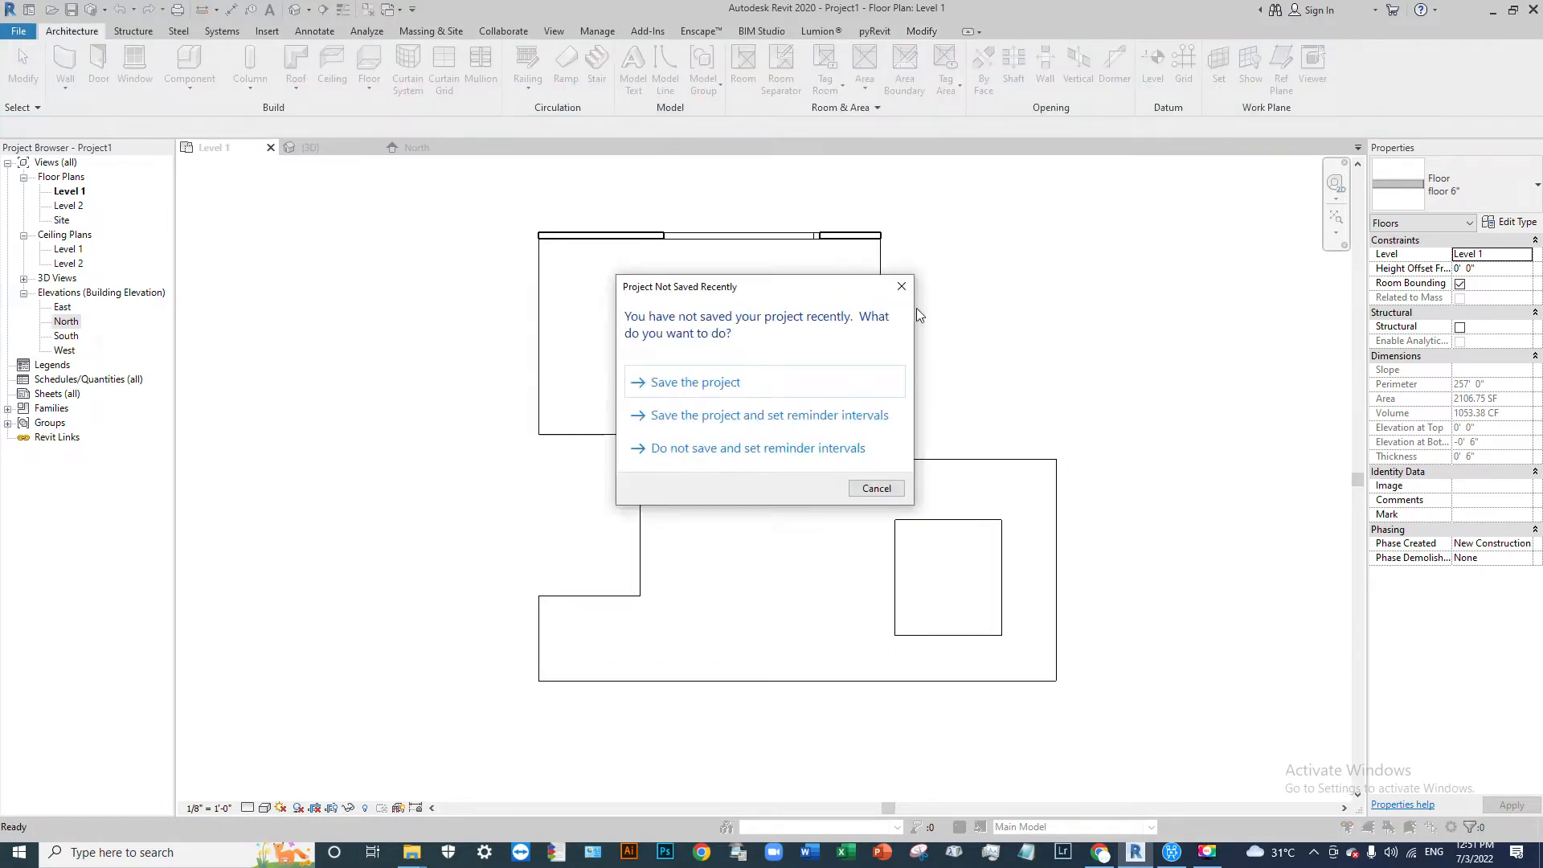
{"action": "left_click", "coordinate": [902, 286]}
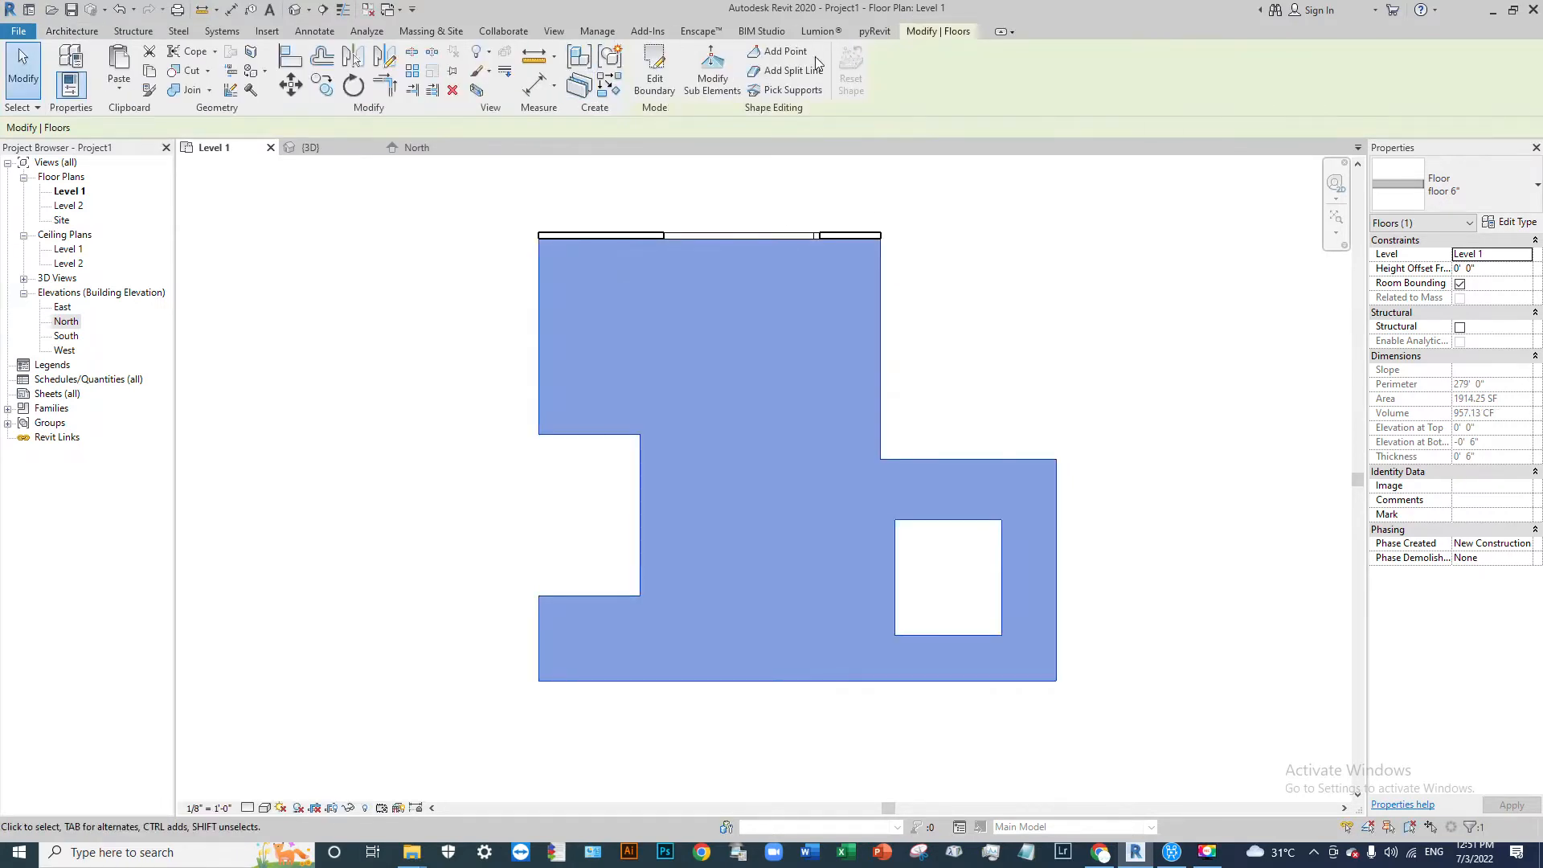
{"action": "left_click", "coordinate": [71, 31]}
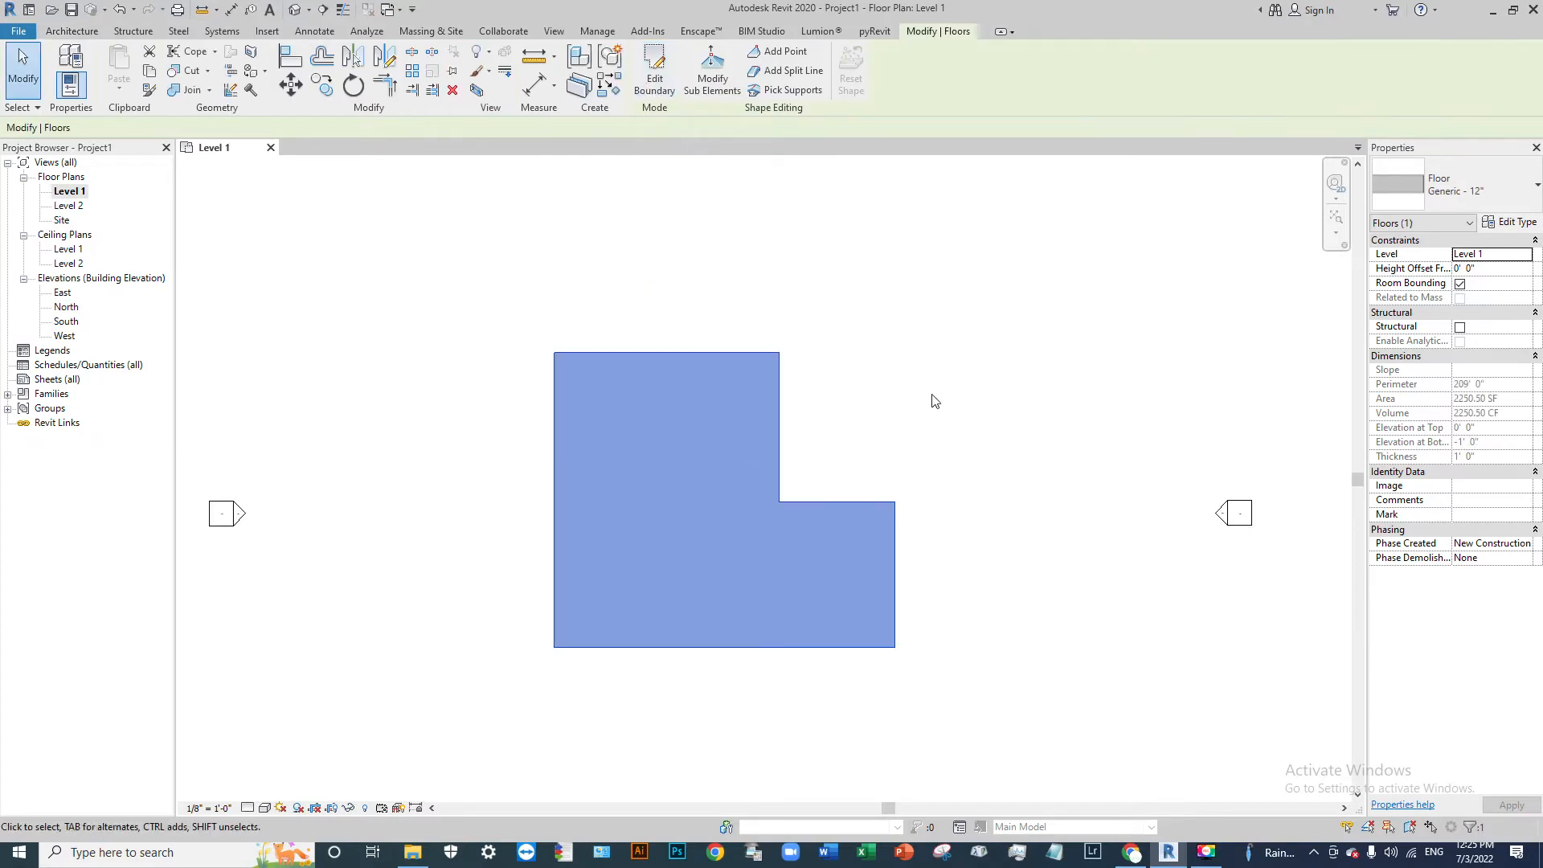
Step: Open the layer structure of the L-shaped floor's Generic - 12" type for editing
{"action": "left_click", "coordinate": [932, 399]}
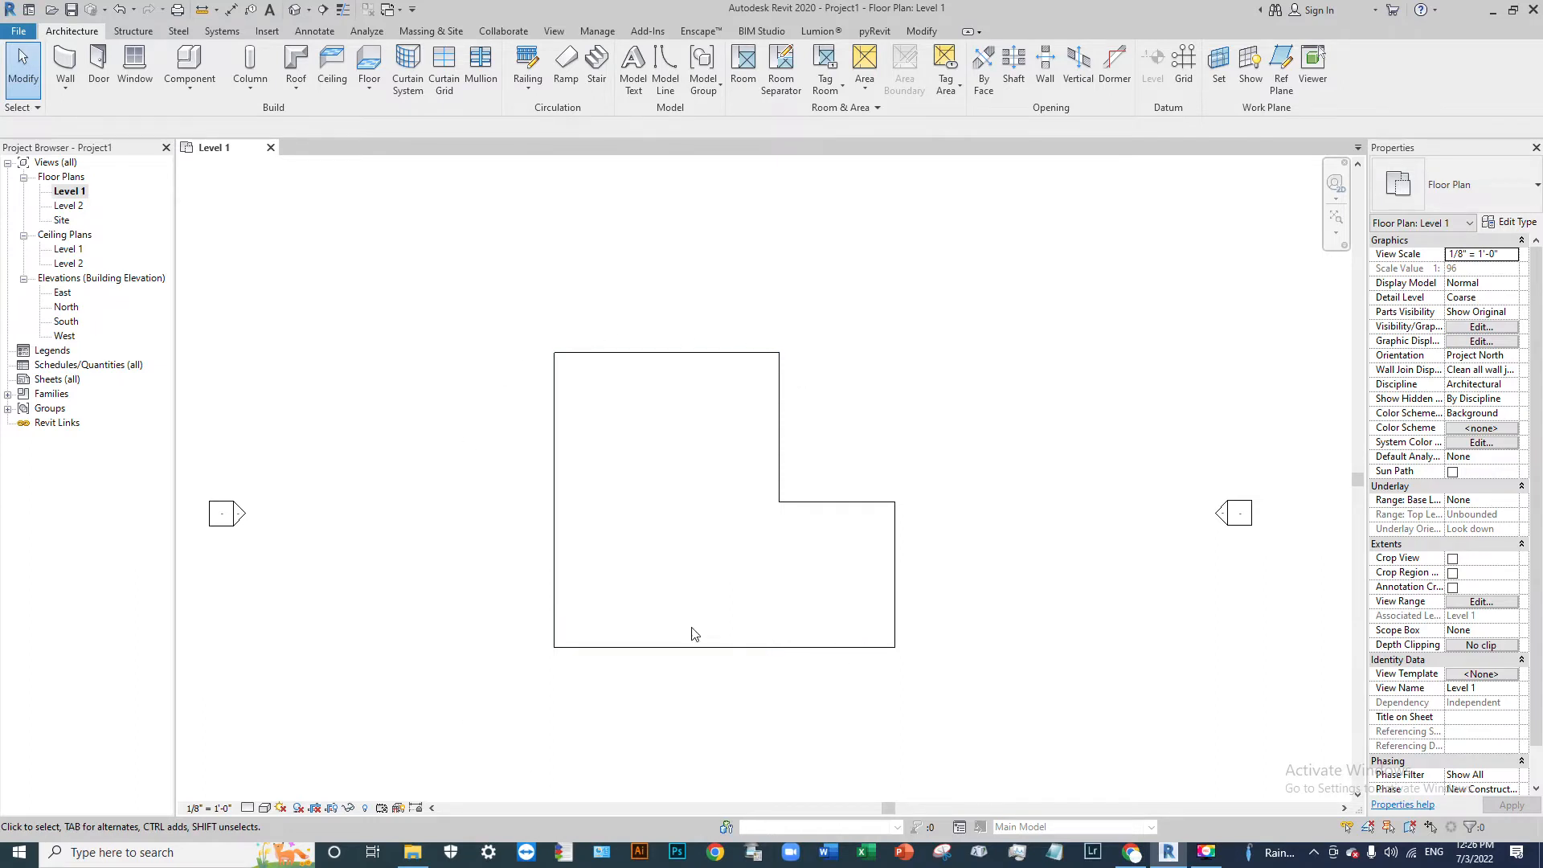
{"action": "left_click", "coordinate": [812, 504]}
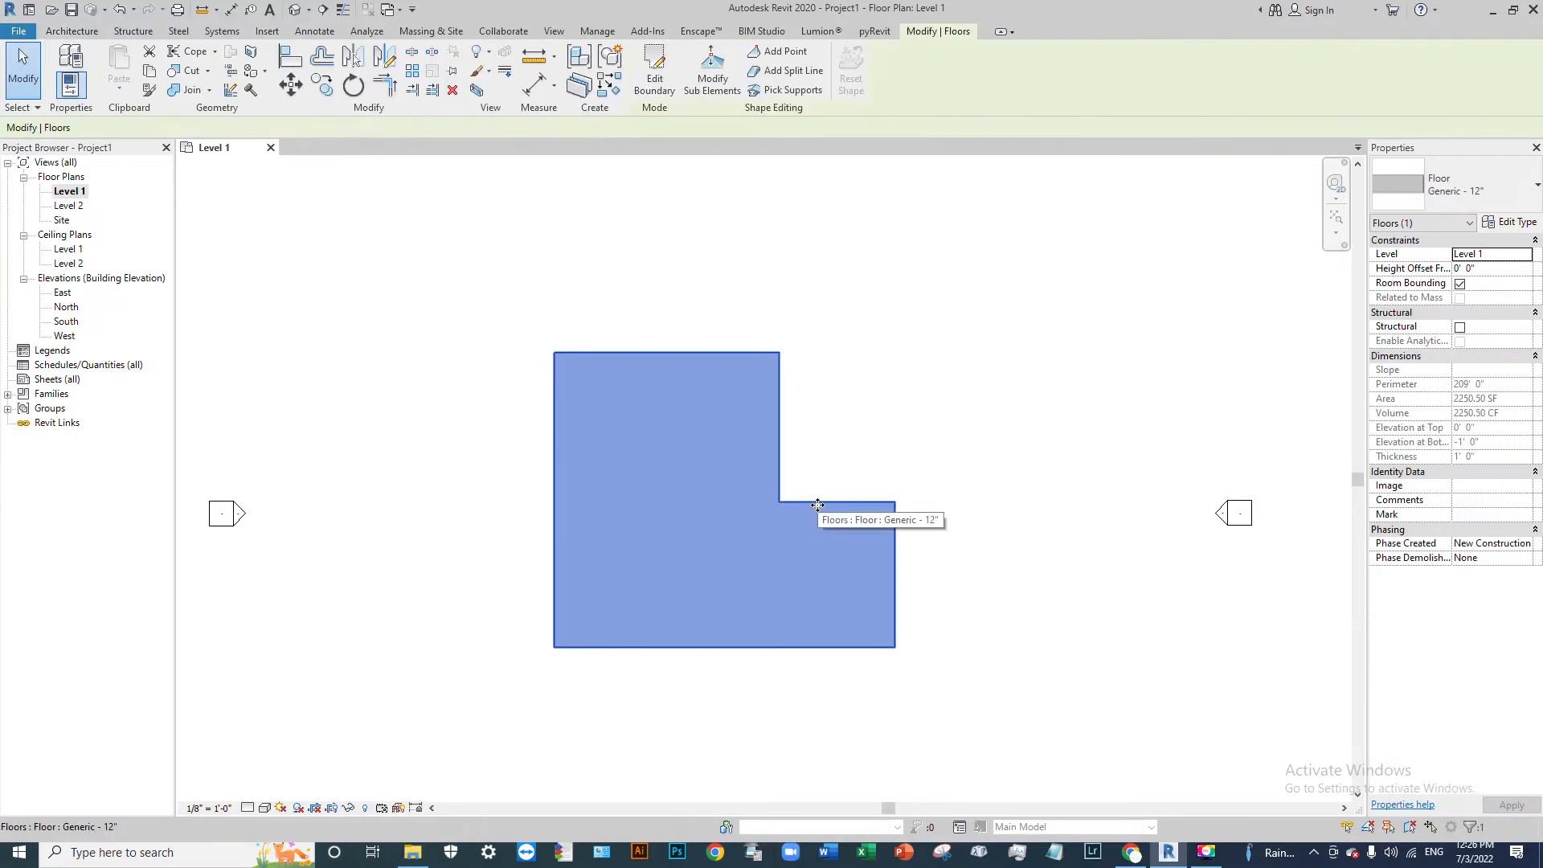
{"action": "left_click", "coordinate": [1526, 225]}
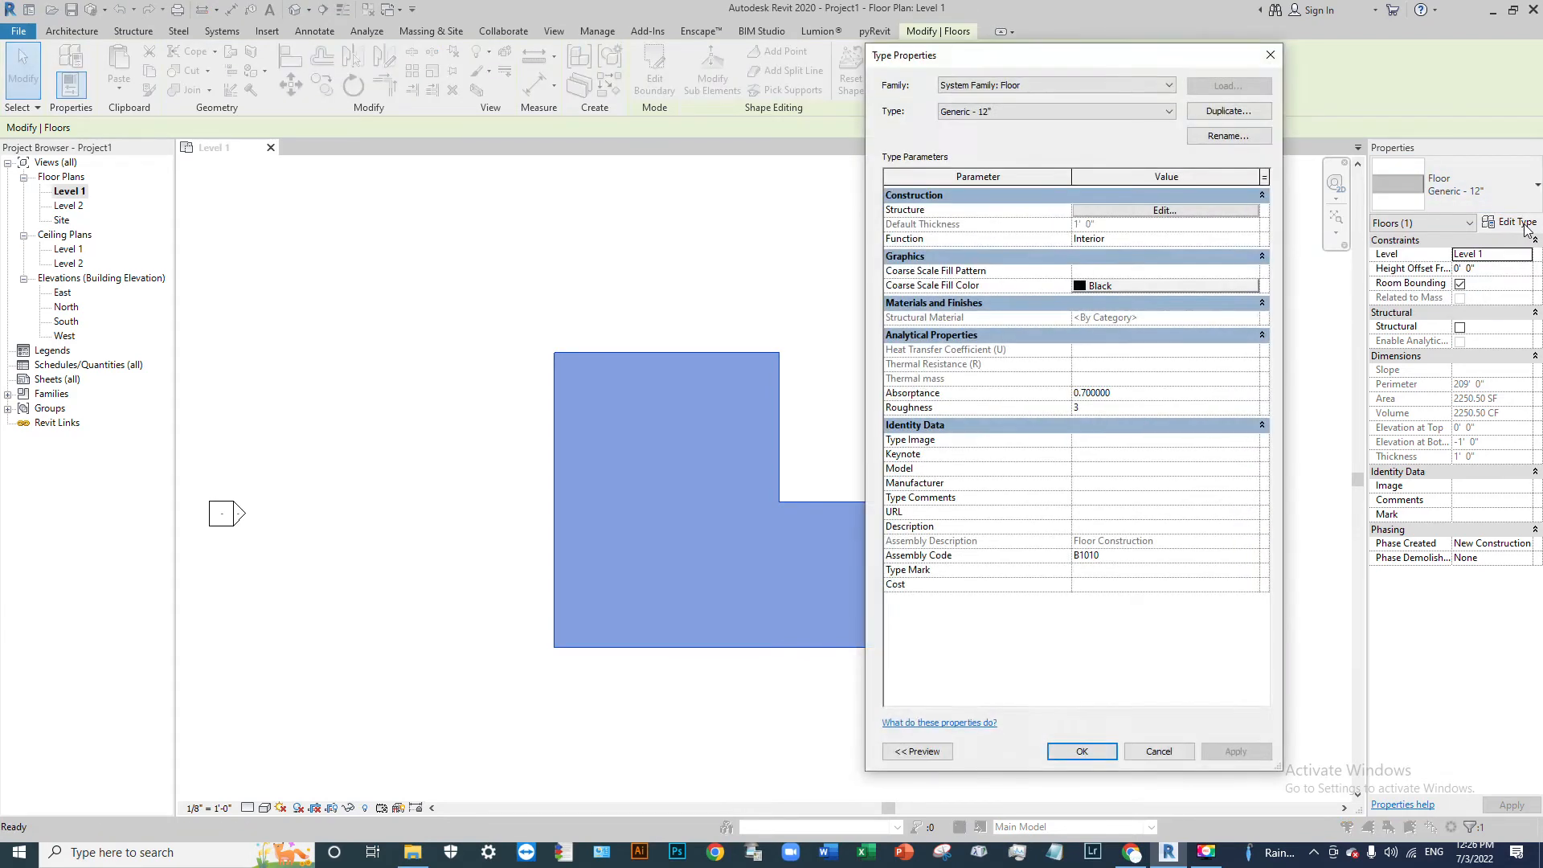
{"action": "left_click_drag", "start_coordinate": [1080, 64], "coordinate": [1183, 78]}
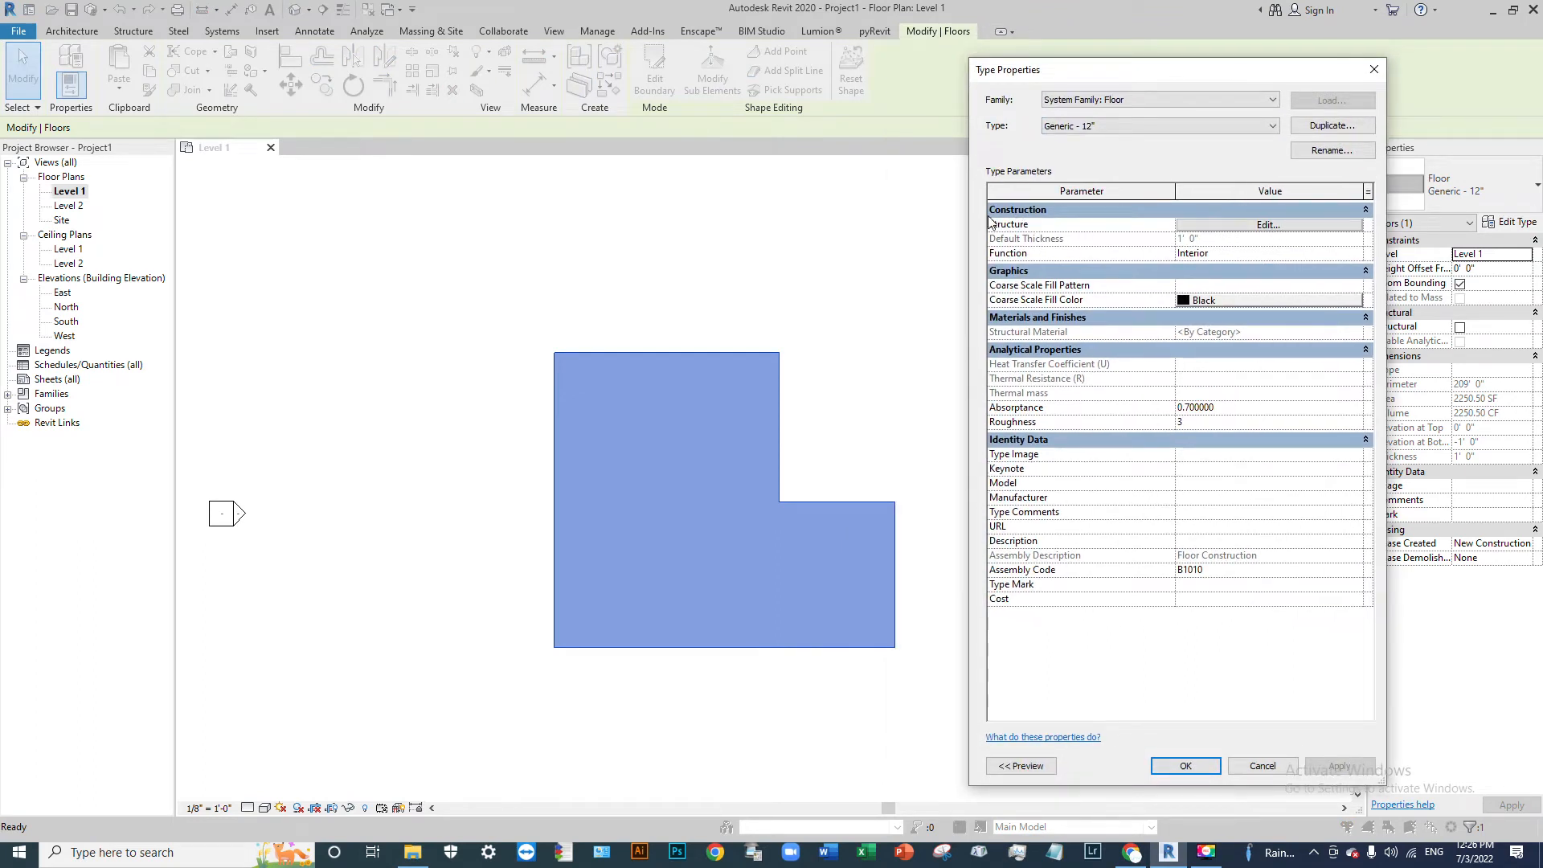
{"action": "left_click", "coordinate": [1267, 228]}
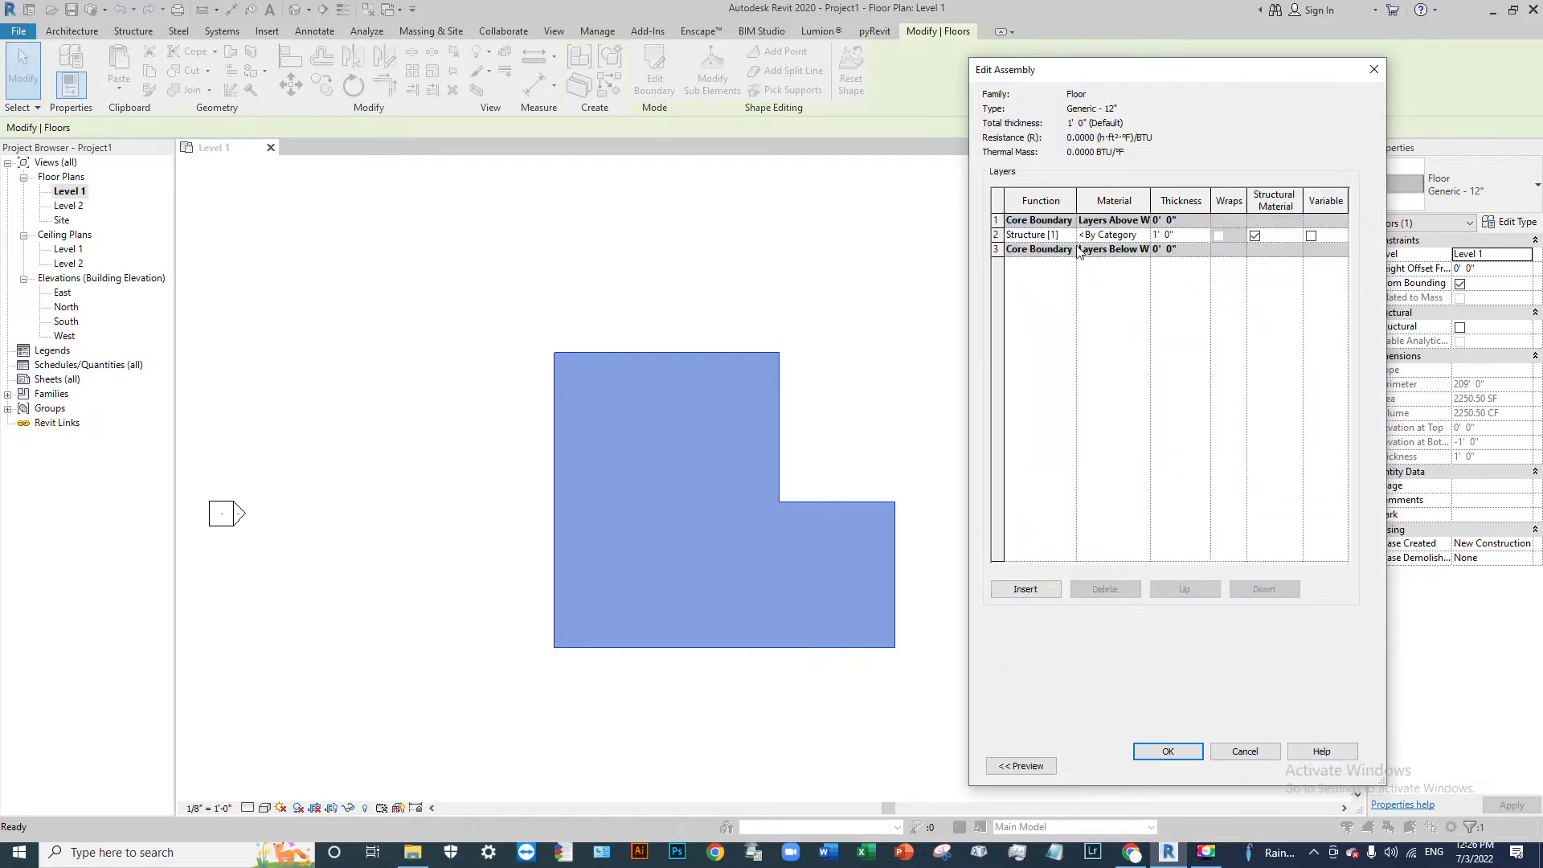
Step: Leave the Generic - 12" layer structure unedited and duplicate the floor type as floor 6"
{"action": "left_click", "coordinate": [1181, 236]}
{"action": "left_click", "coordinate": [1257, 751]}
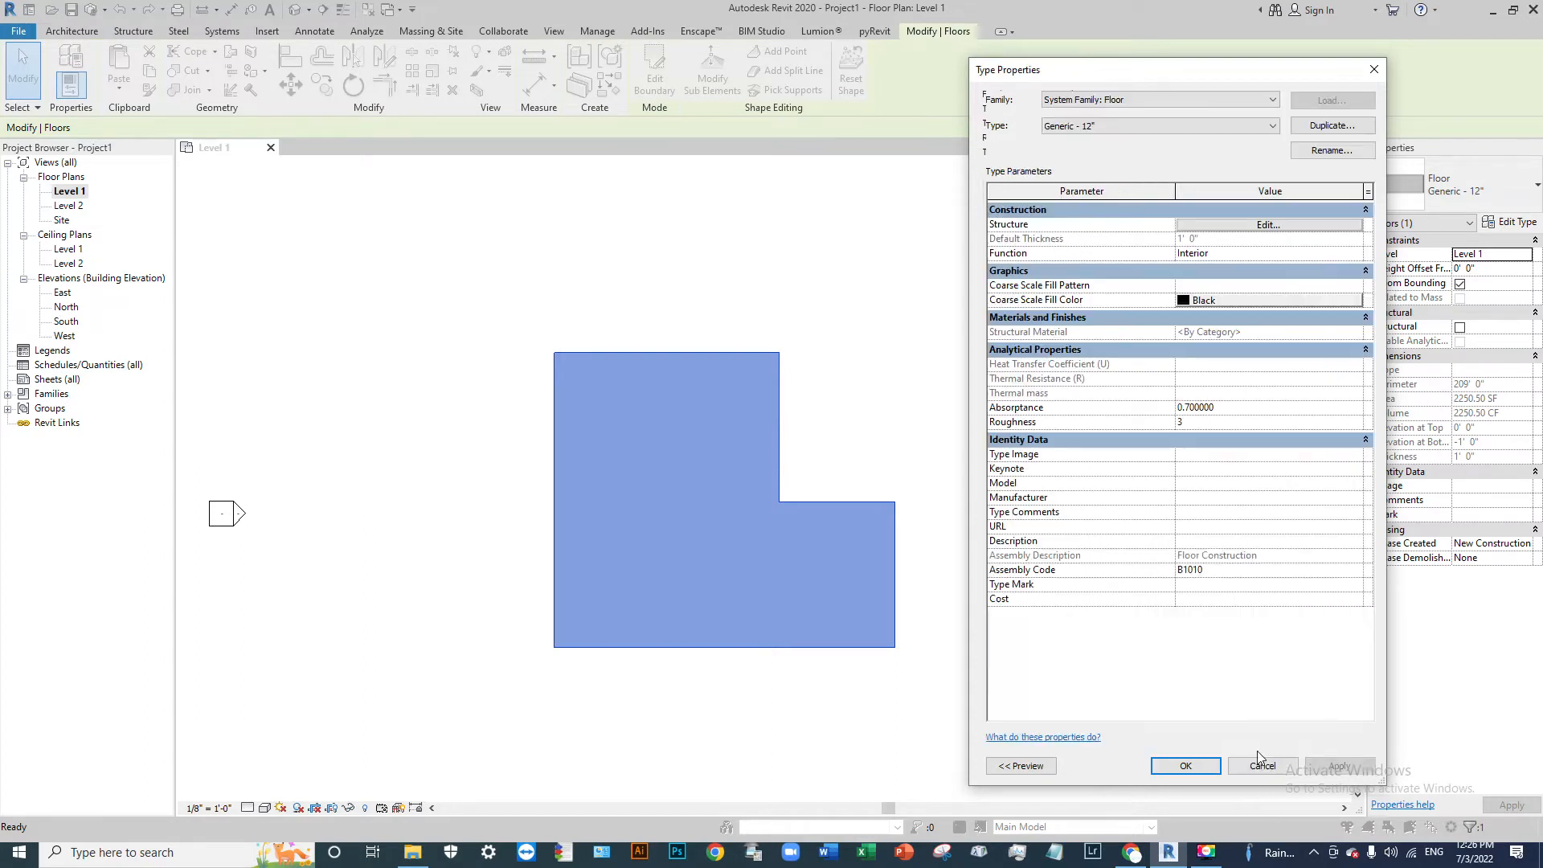
{"action": "left_click", "coordinate": [1331, 127]}
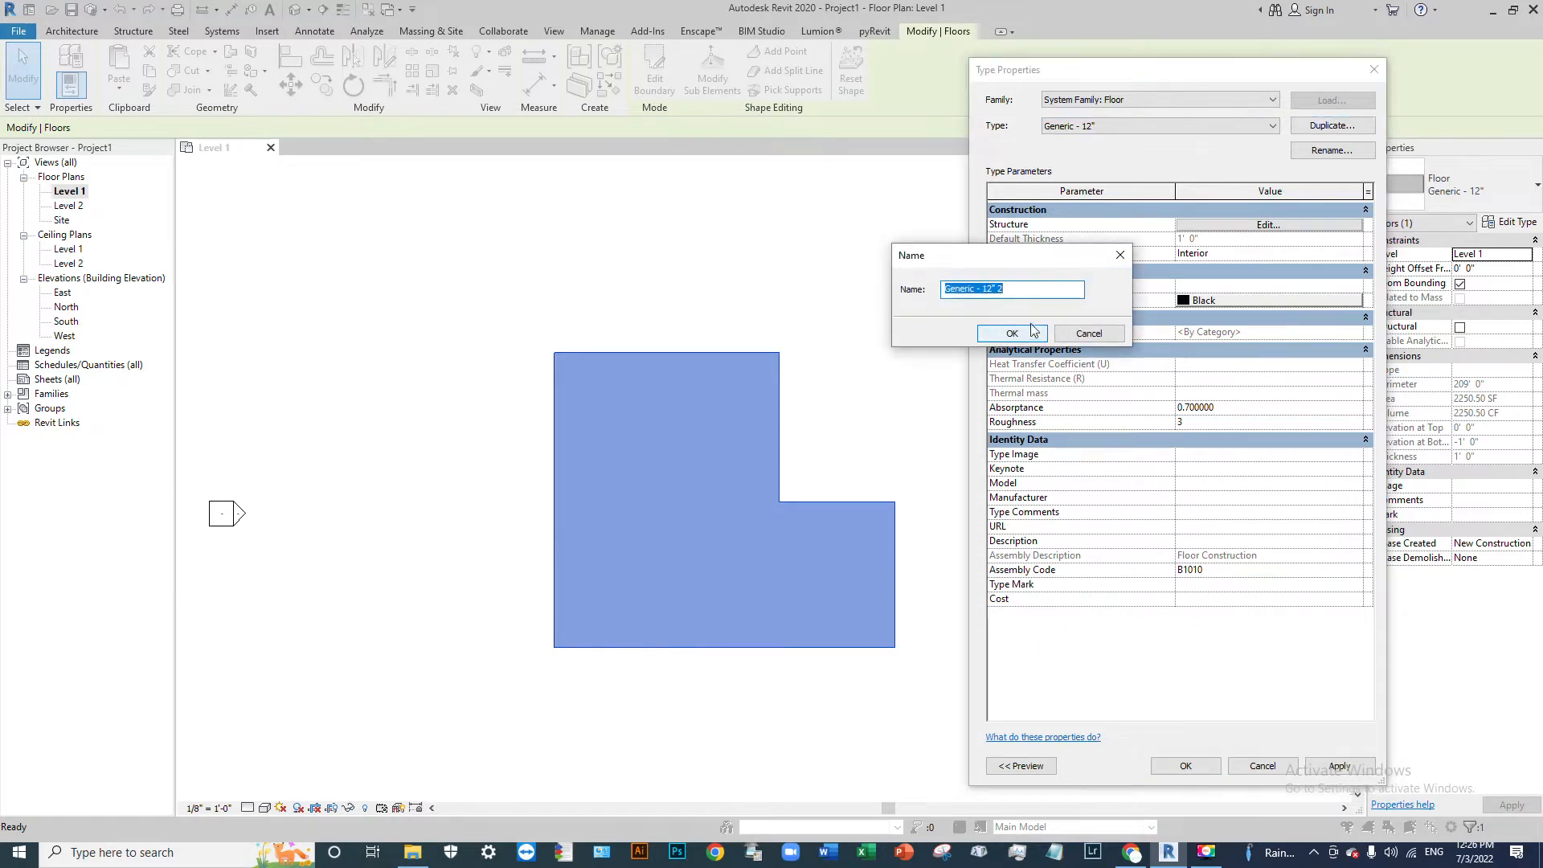
{"action": "type", "text": "floor 6"}
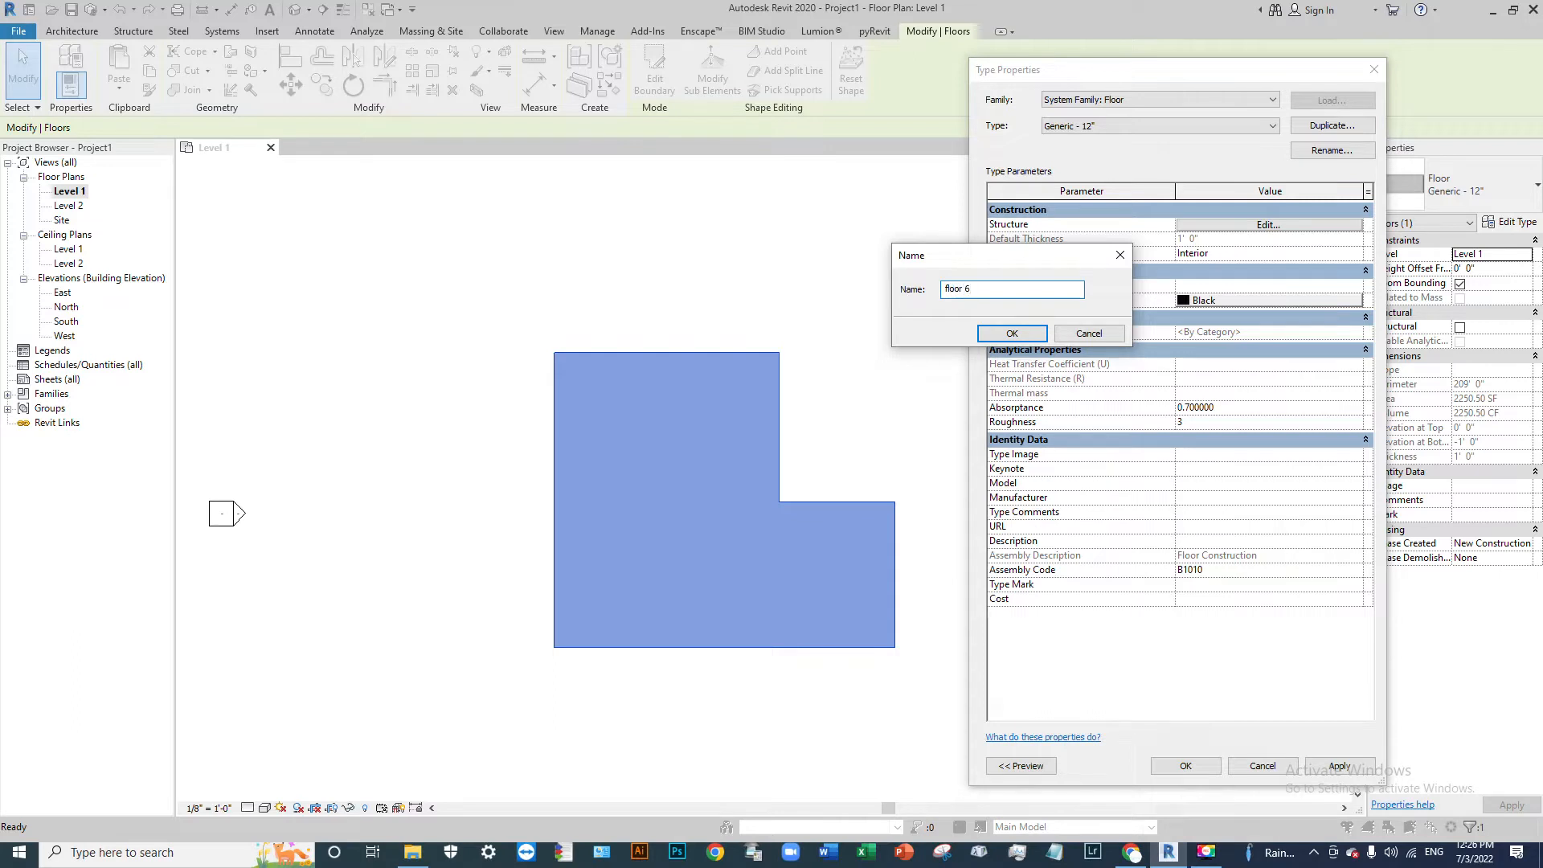
{"action": "left_click", "coordinate": [1016, 333]}
Step: Set the structure layer thickness of the floor 6" type to 6" and apply the type to the floor
{"action": "left_click", "coordinate": [1312, 227]}
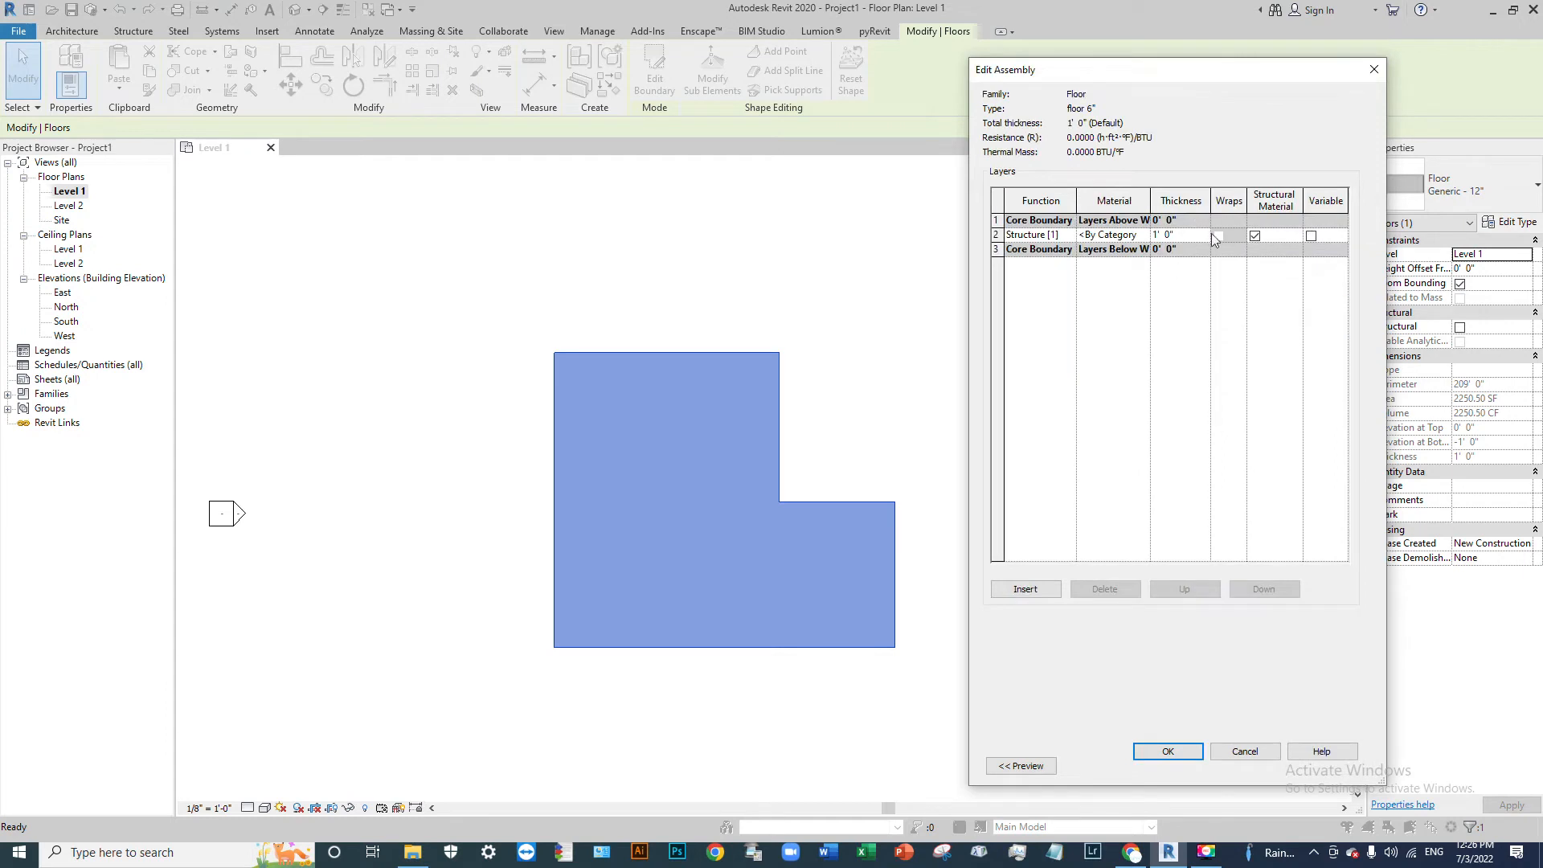
{"action": "left_click", "coordinate": [1198, 236]}
{"action": "type", "text": "6"}
{"action": "left_click", "coordinate": [1157, 750]}
{"action": "left_click", "coordinate": [1179, 768]}
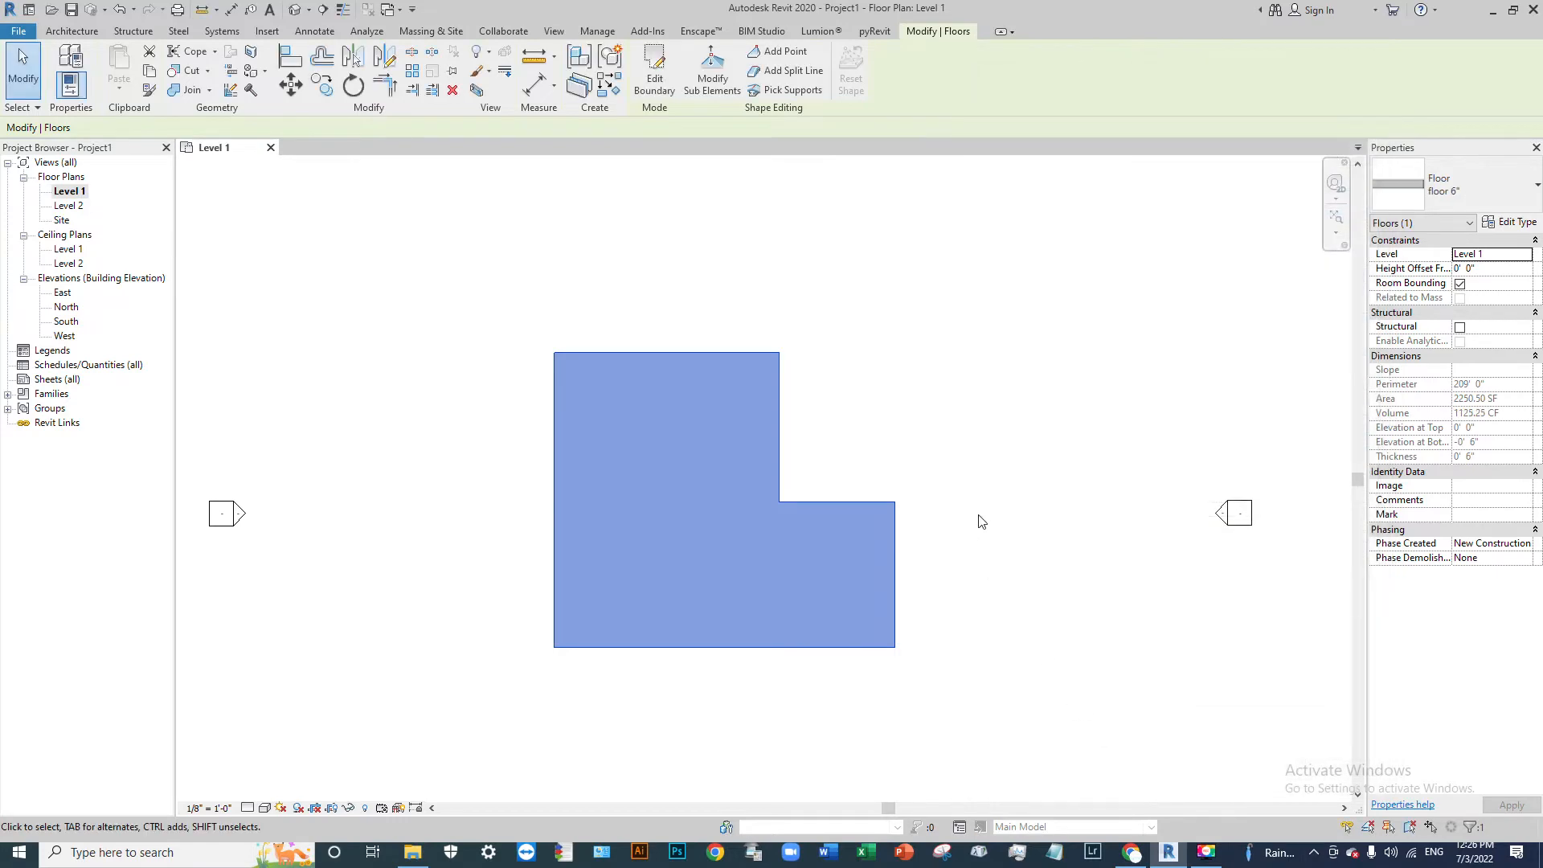
Step: Inspect the thickness of the L-shaped floor in the 3D view and return to the Level 1 plan
{"action": "left_click", "coordinate": [948, 518]}
{"action": "left_click", "coordinate": [295, 9]}
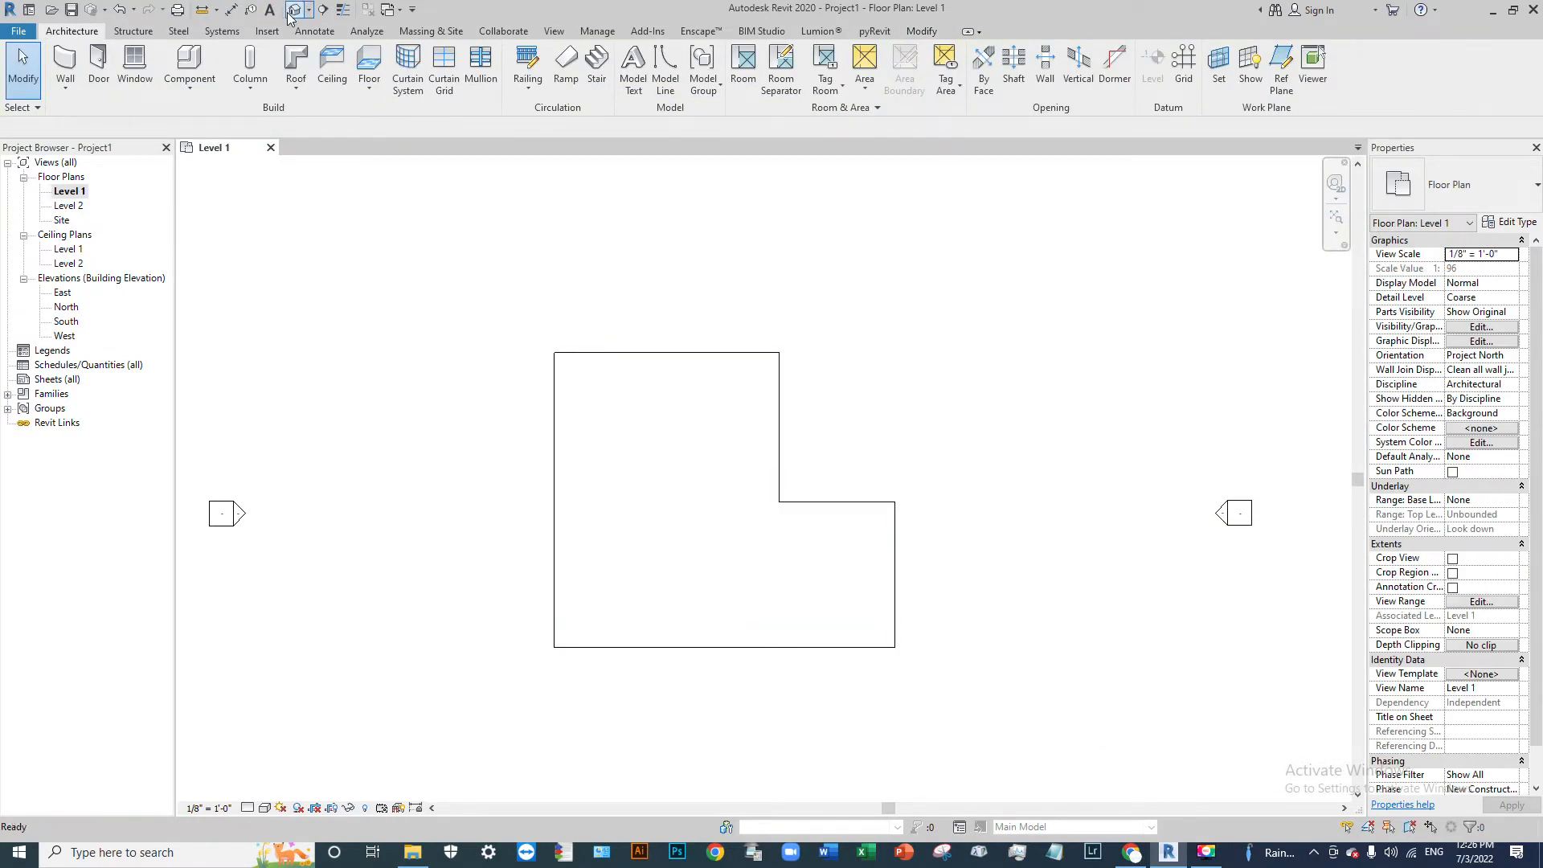
{"action": "scroll", "coordinate": [759, 556], "scroll_direction": "up", "scroll_amount": 6}
{"action": "mouse_move", "coordinate": [802, 582]}
{"action": "middle_mouse_down", "text": "shift"}
{"action": "mouse_move", "coordinate": [851, 536]}
{"action": "mouse_move", "coordinate": [1096, 396]}
{"action": "mouse_move", "coordinate": [1040, 617]}
{"action": "mouse_move", "coordinate": [779, 574]}
{"action": "middle_mouse_up", "text": "shift"}
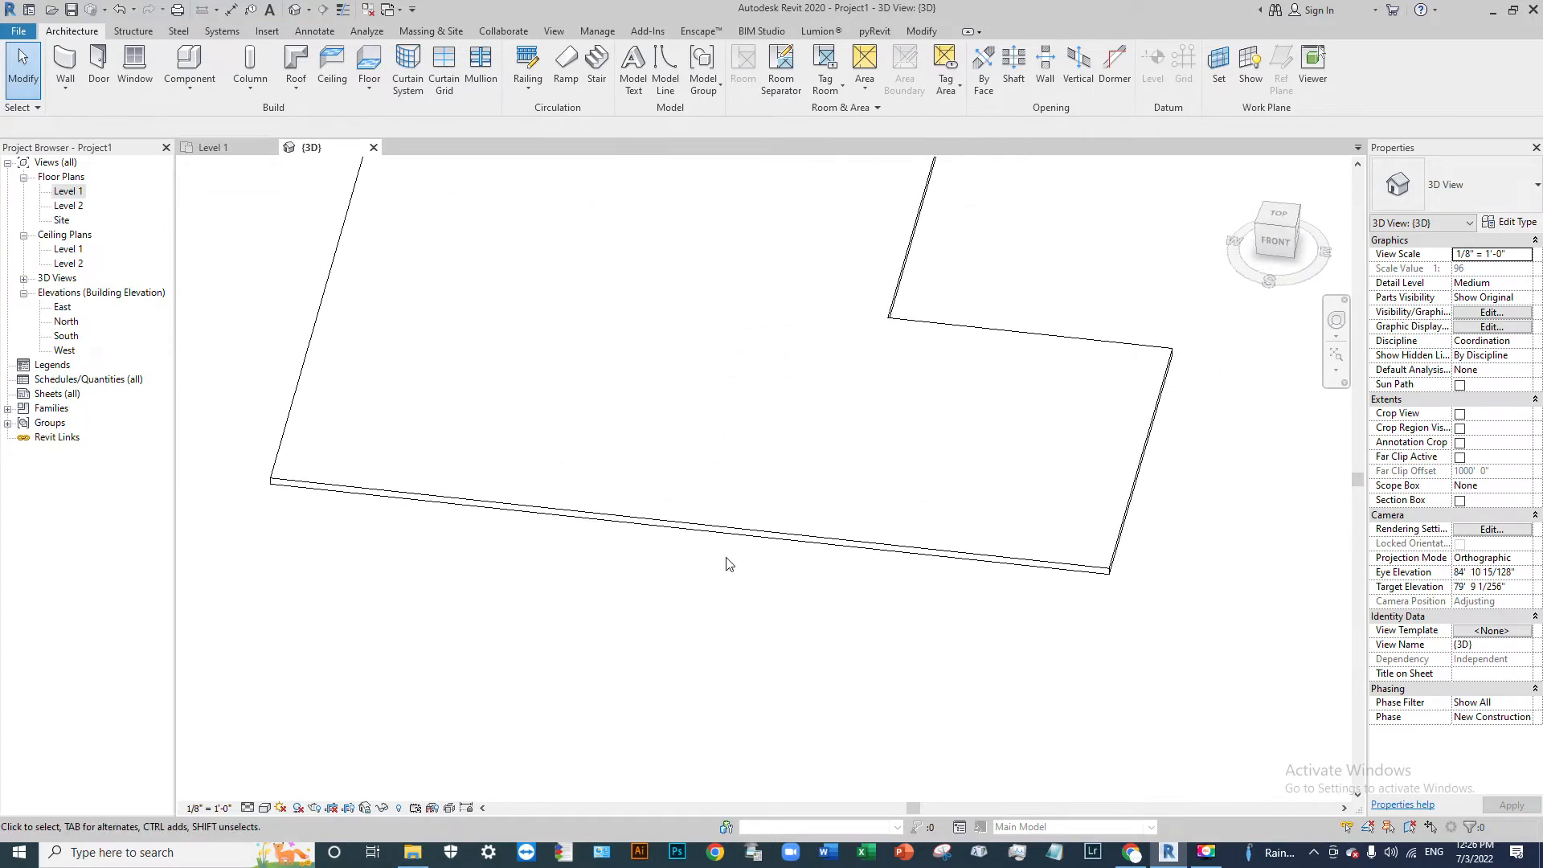
{"action": "left_click", "coordinate": [188, 147]}
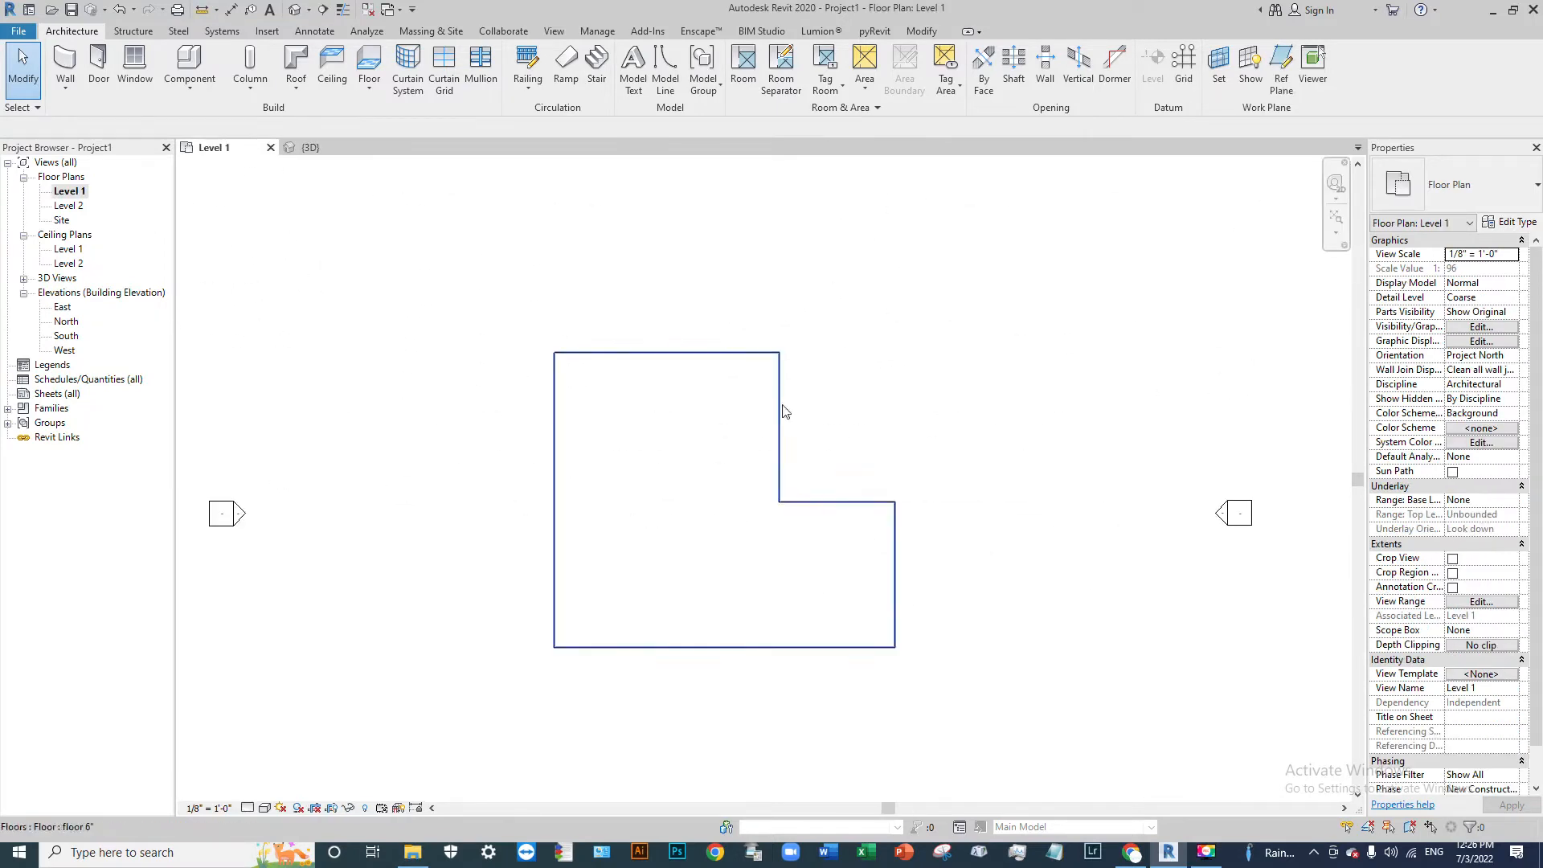
Step: Copy the L-shaped floor to the clipboard and paste it aligned to Level 2
{"action": "left_click", "coordinate": [69, 206]}
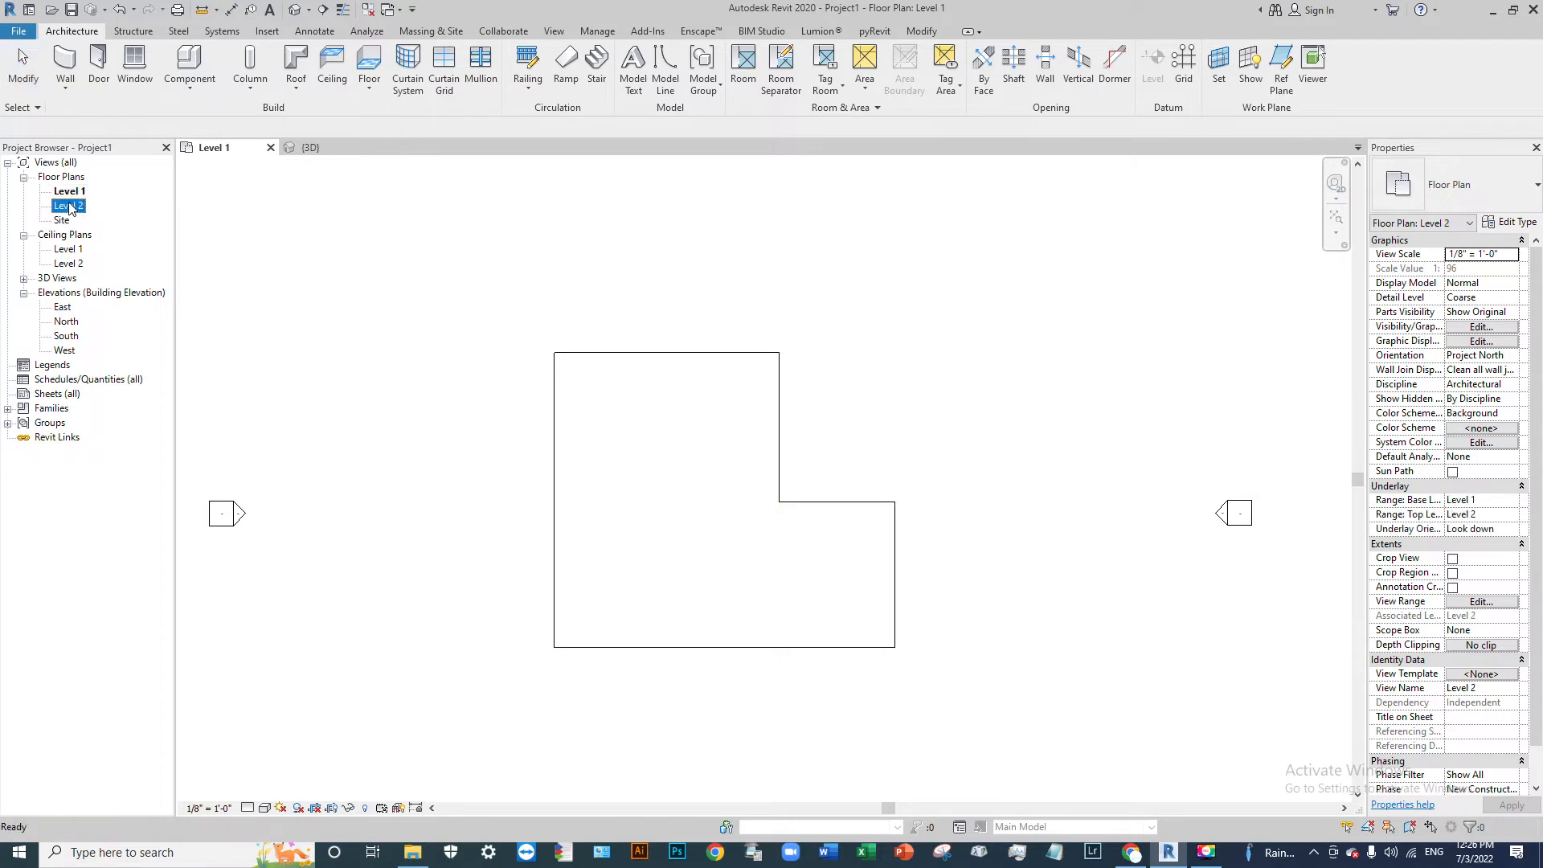
{"action": "left_click", "coordinate": [775, 416]}
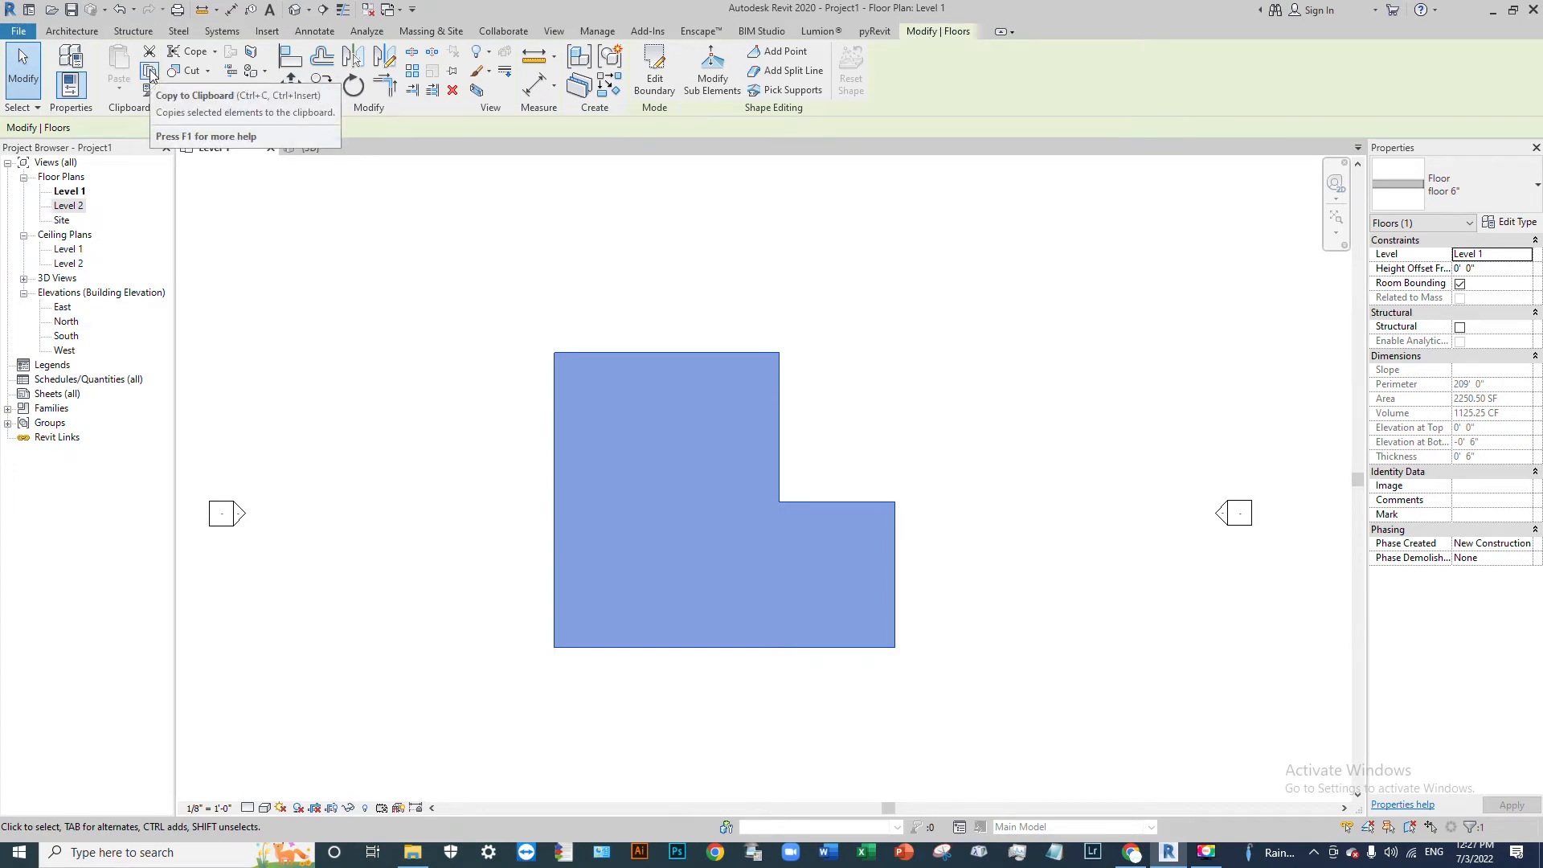
{"action": "left_click", "coordinate": [626, 457]}
{"action": "left_click", "coordinate": [780, 428]}
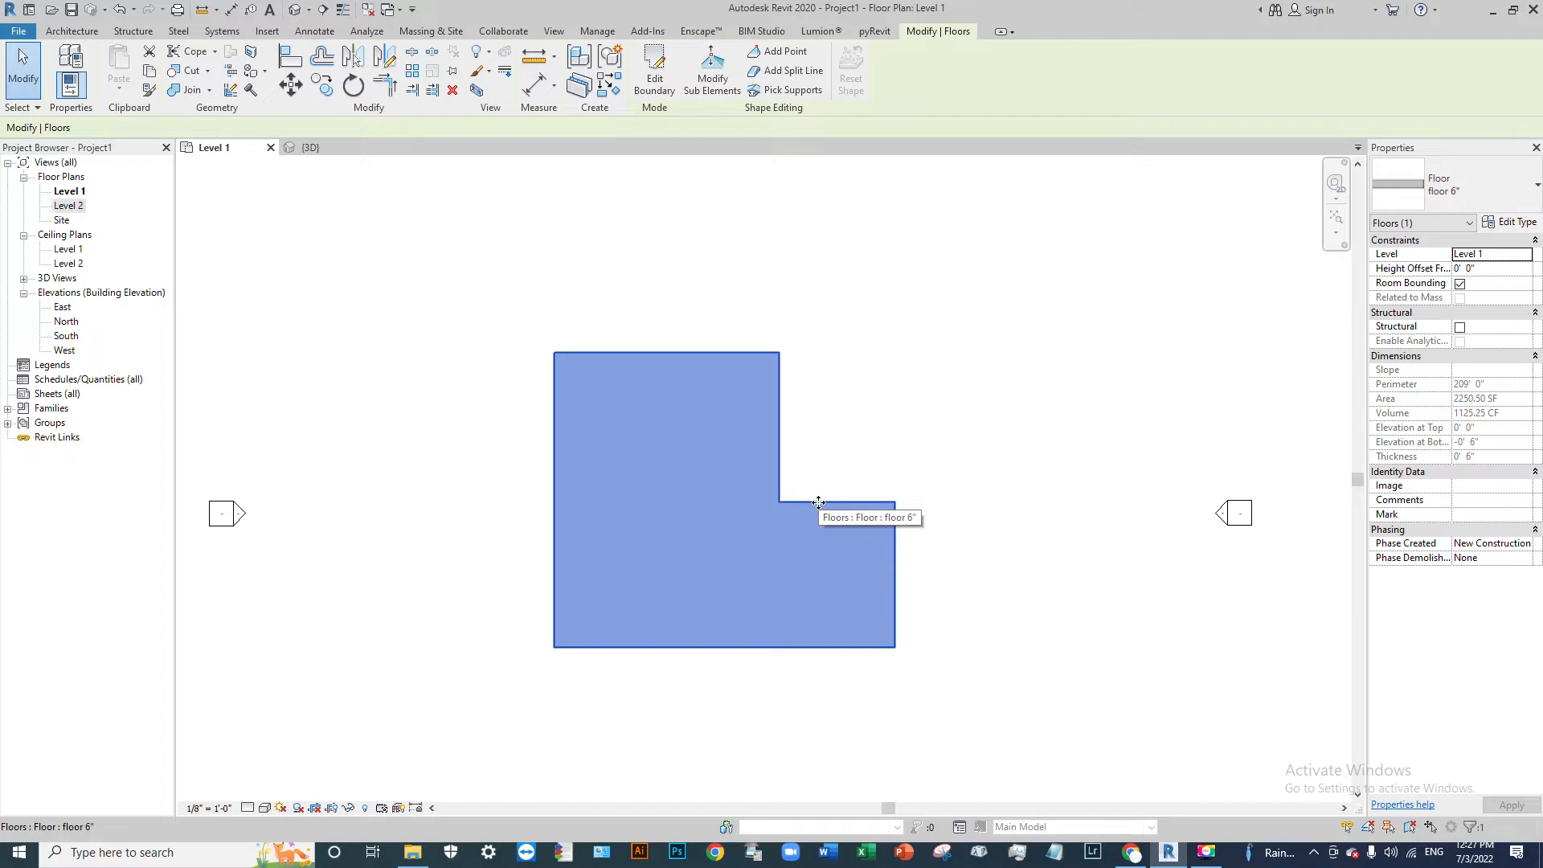
{"action": "left_click", "coordinate": [149, 73]}
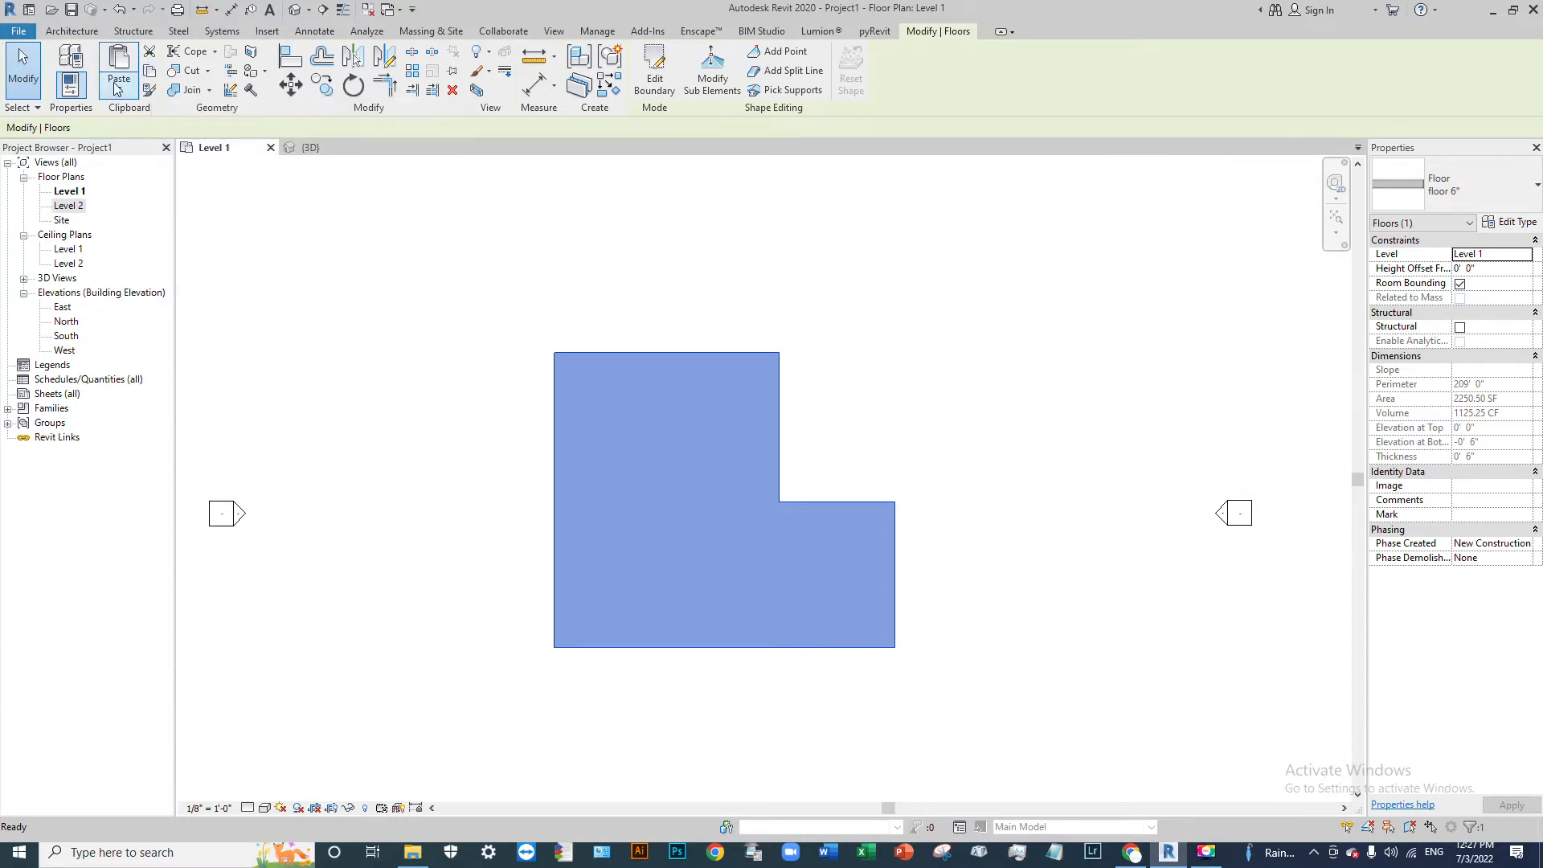
{"action": "left_click", "coordinate": [119, 85]}
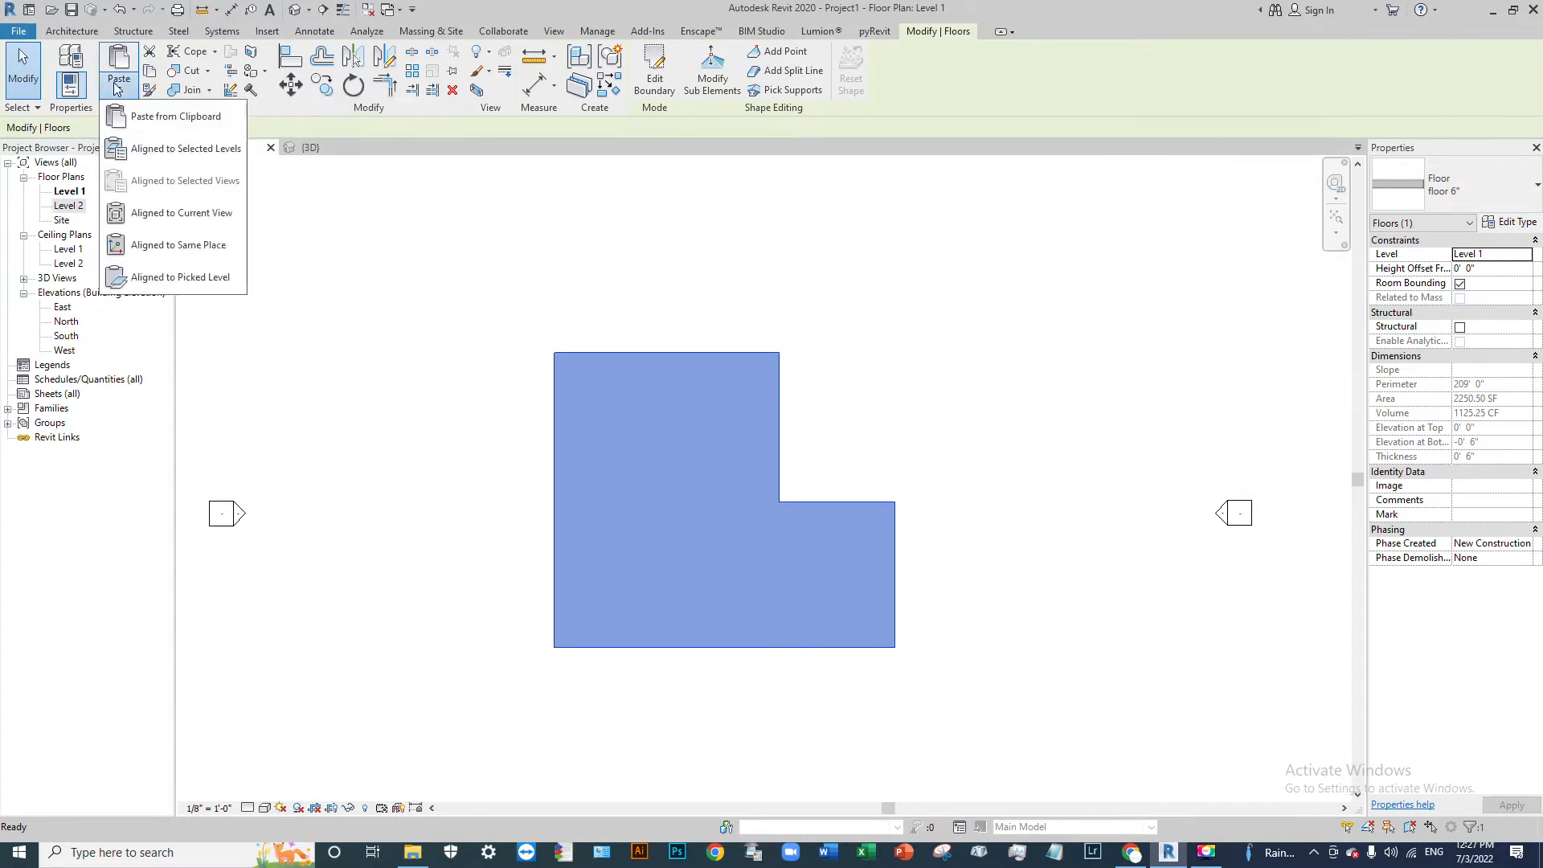
{"action": "left_click", "coordinate": [172, 152]}
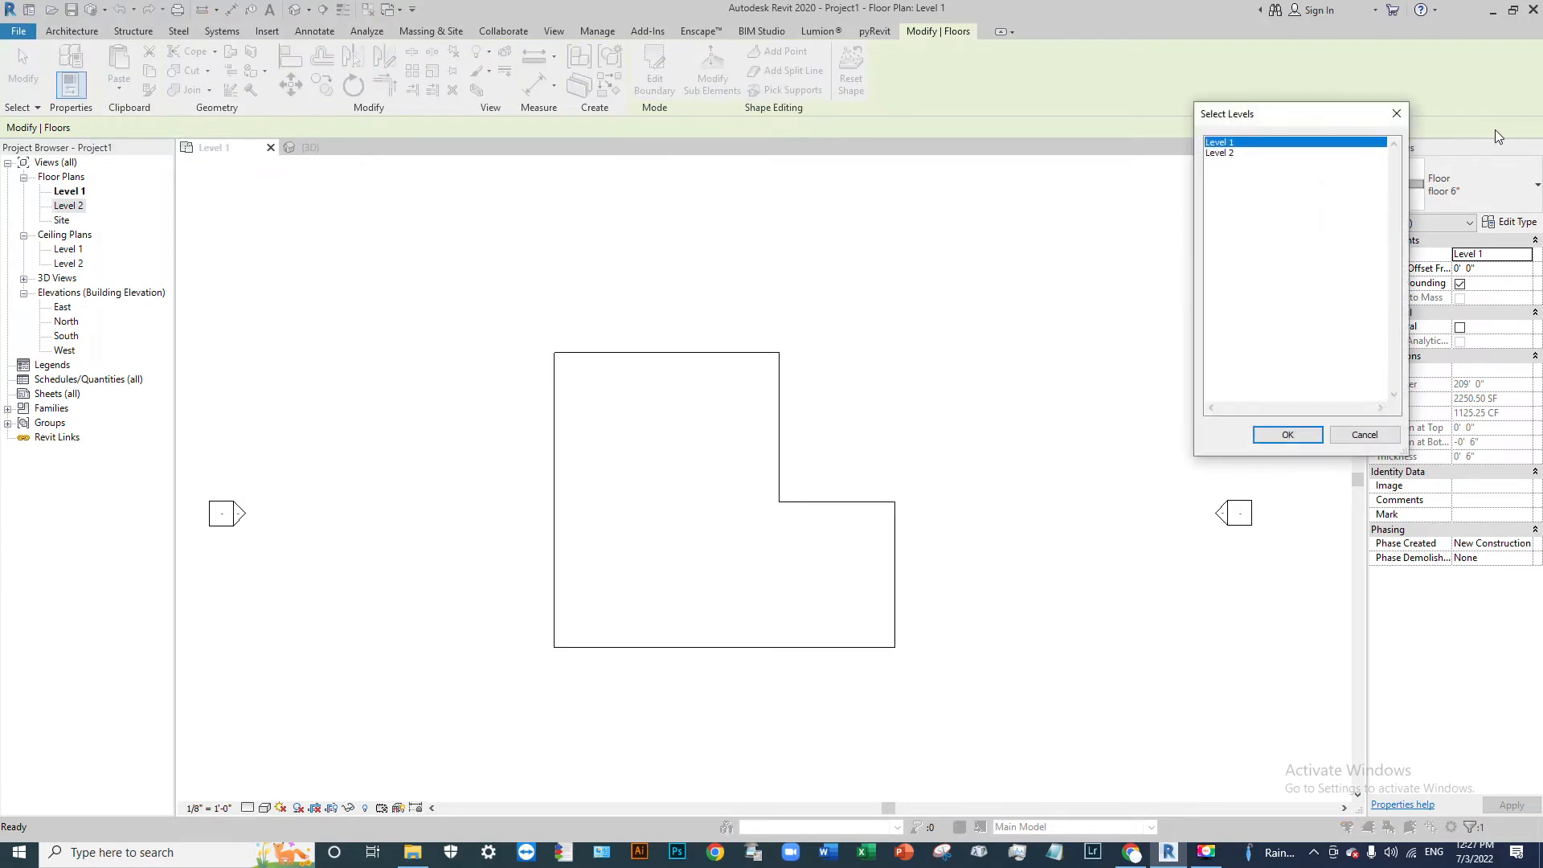
{"action": "left_click", "coordinate": [1219, 153]}
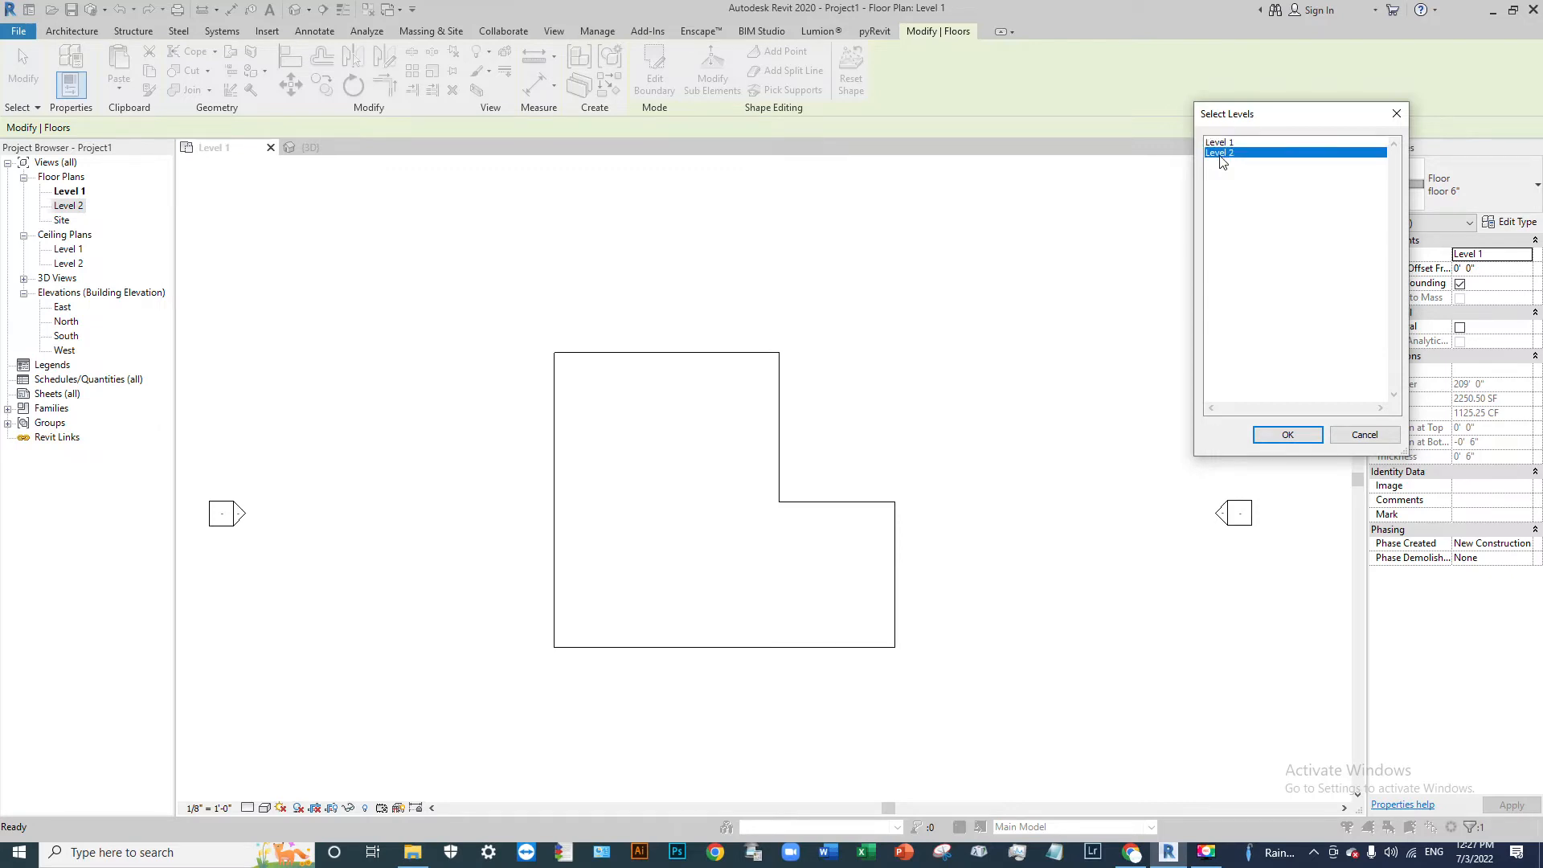
{"action": "left_click", "coordinate": [1287, 435]}
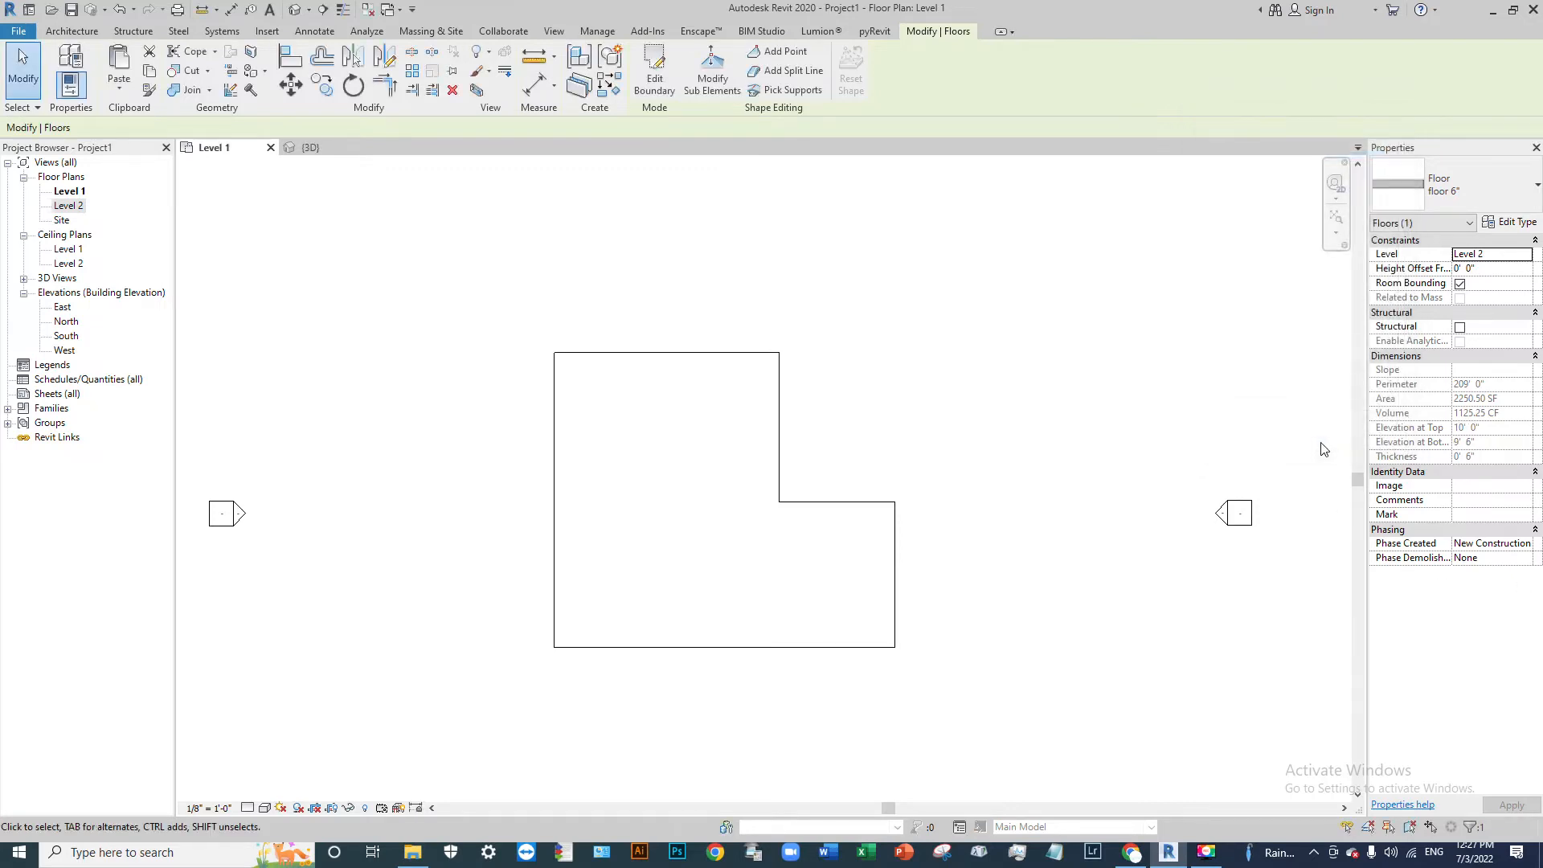
Step: Inspect the stacked Level 1 and Level 2 floors in the 3D view and return to the Level 1 plan
{"action": "left_click", "coordinate": [990, 328]}
{"action": "left_click", "coordinate": [294, 9]}
{"action": "middle_click_drag", "start_coordinate": [954, 630], "coordinate": [1077, 570], "text": "shift"}
{"action": "left_click", "coordinate": [205, 145]}
Step: Start a Generic - 8" wall with its location line set to Finish Face: Exterior
{"action": "scroll", "coordinate": [574, 584], "scroll_direction": "up", "scroll_amount": 1}
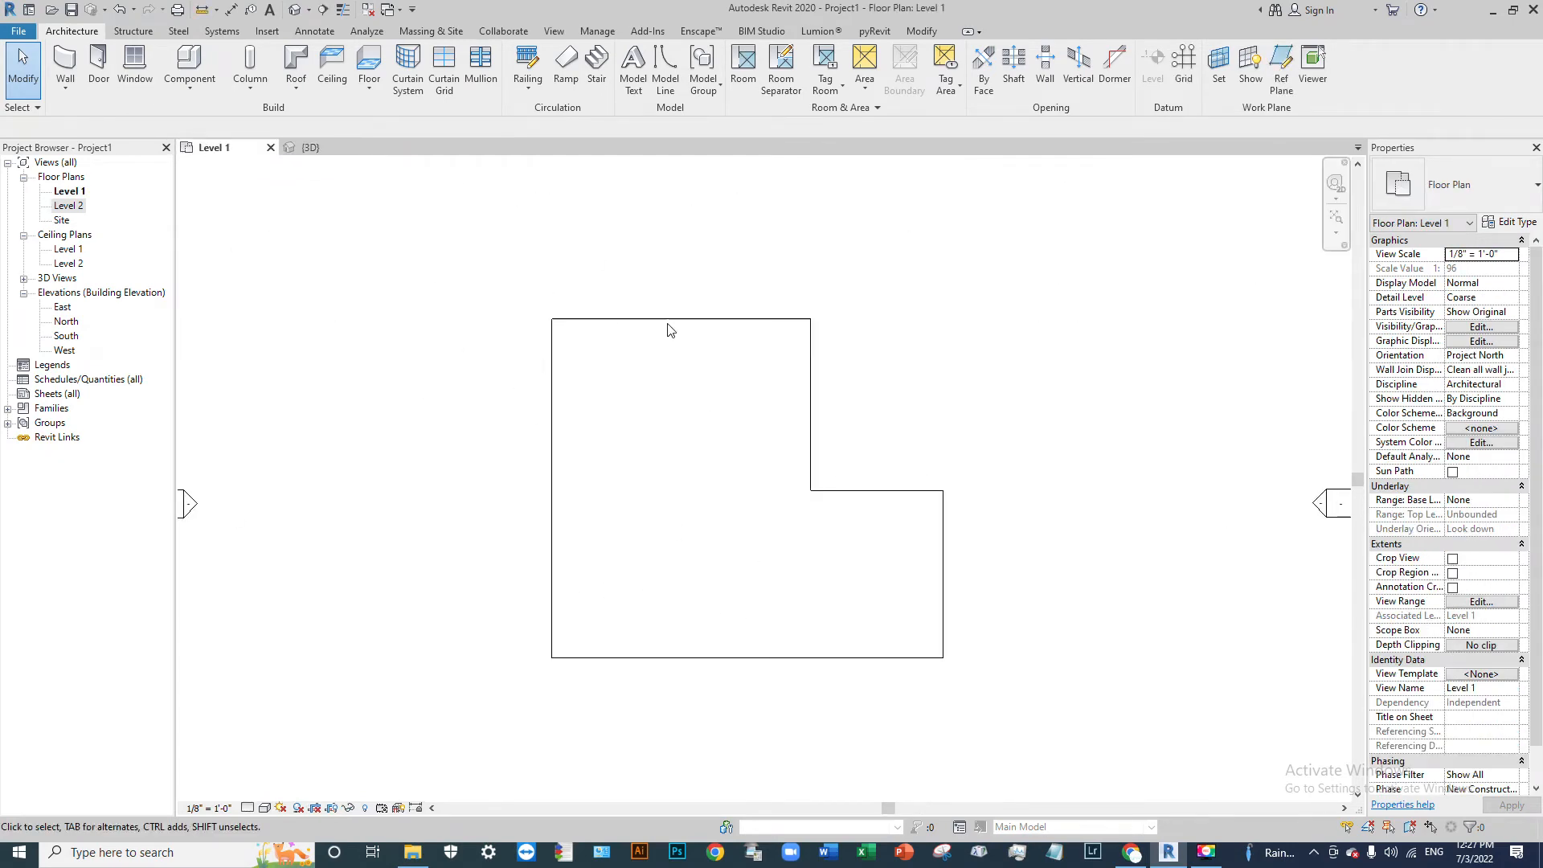
{"action": "scroll", "coordinate": [763, 321], "scroll_direction": "up", "scroll_amount": 2}
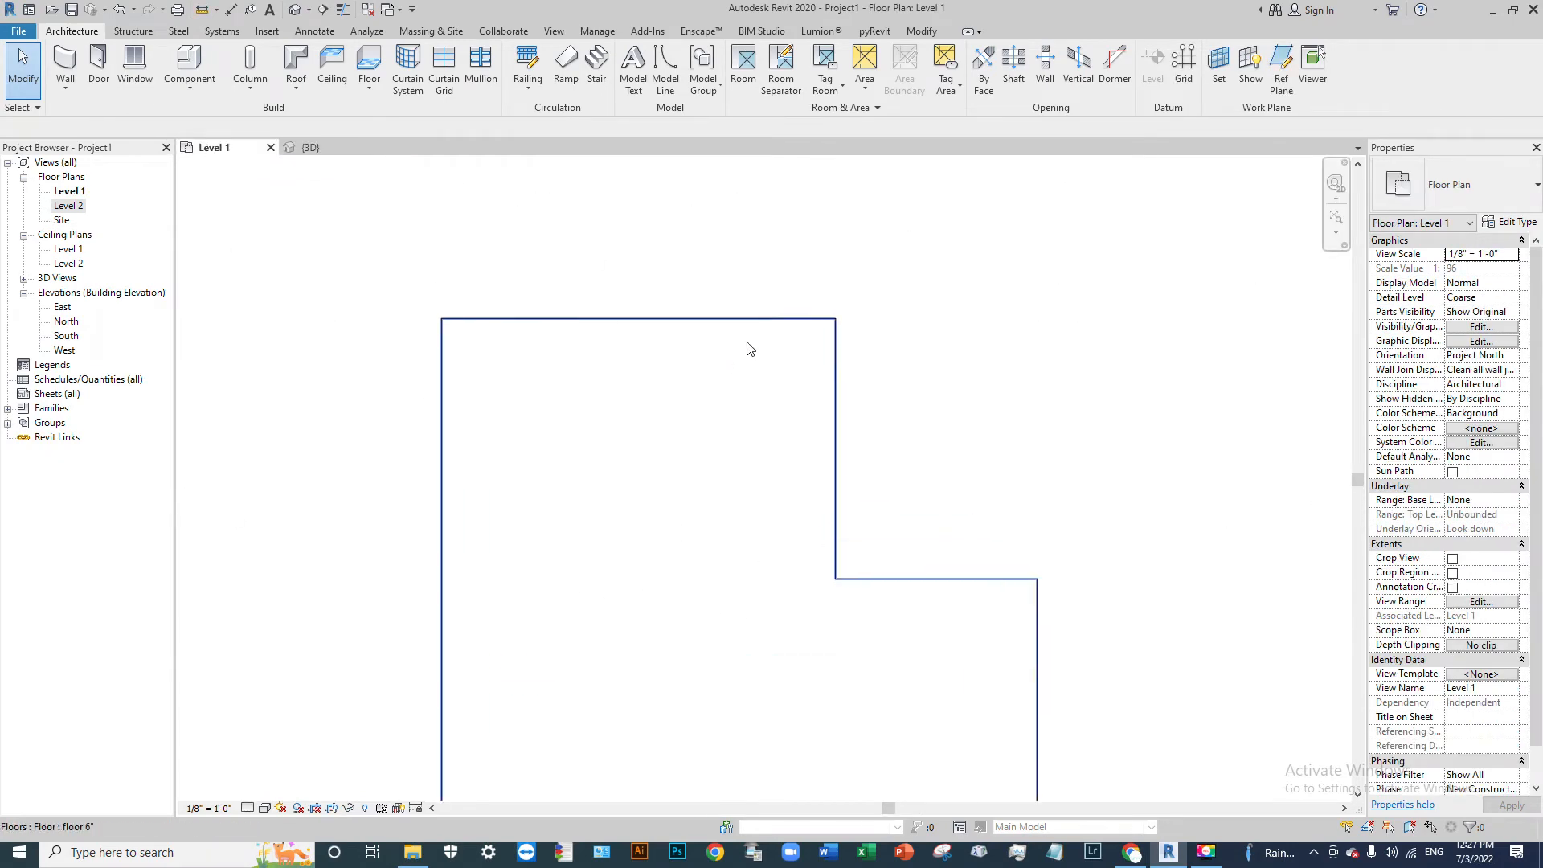
{"action": "left_click", "coordinate": [64, 66]}
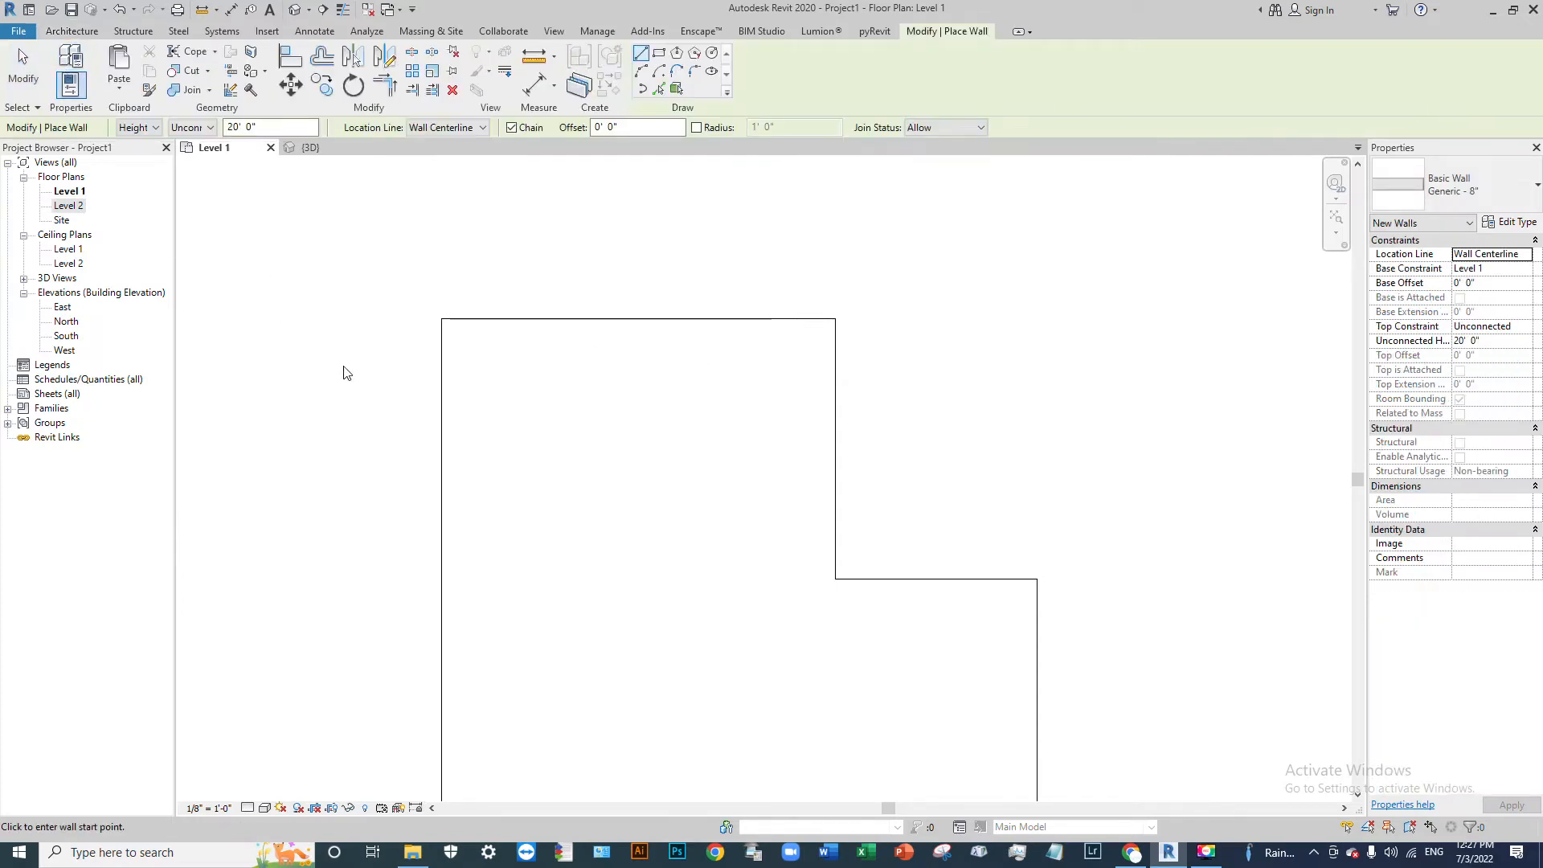
{"action": "key", "text": "Escape"}
{"action": "key", "text": "w"}
{"action": "key", "text": "a"}
{"action": "scroll", "coordinate": [433, 330], "scroll_direction": "up", "scroll_amount": 2}
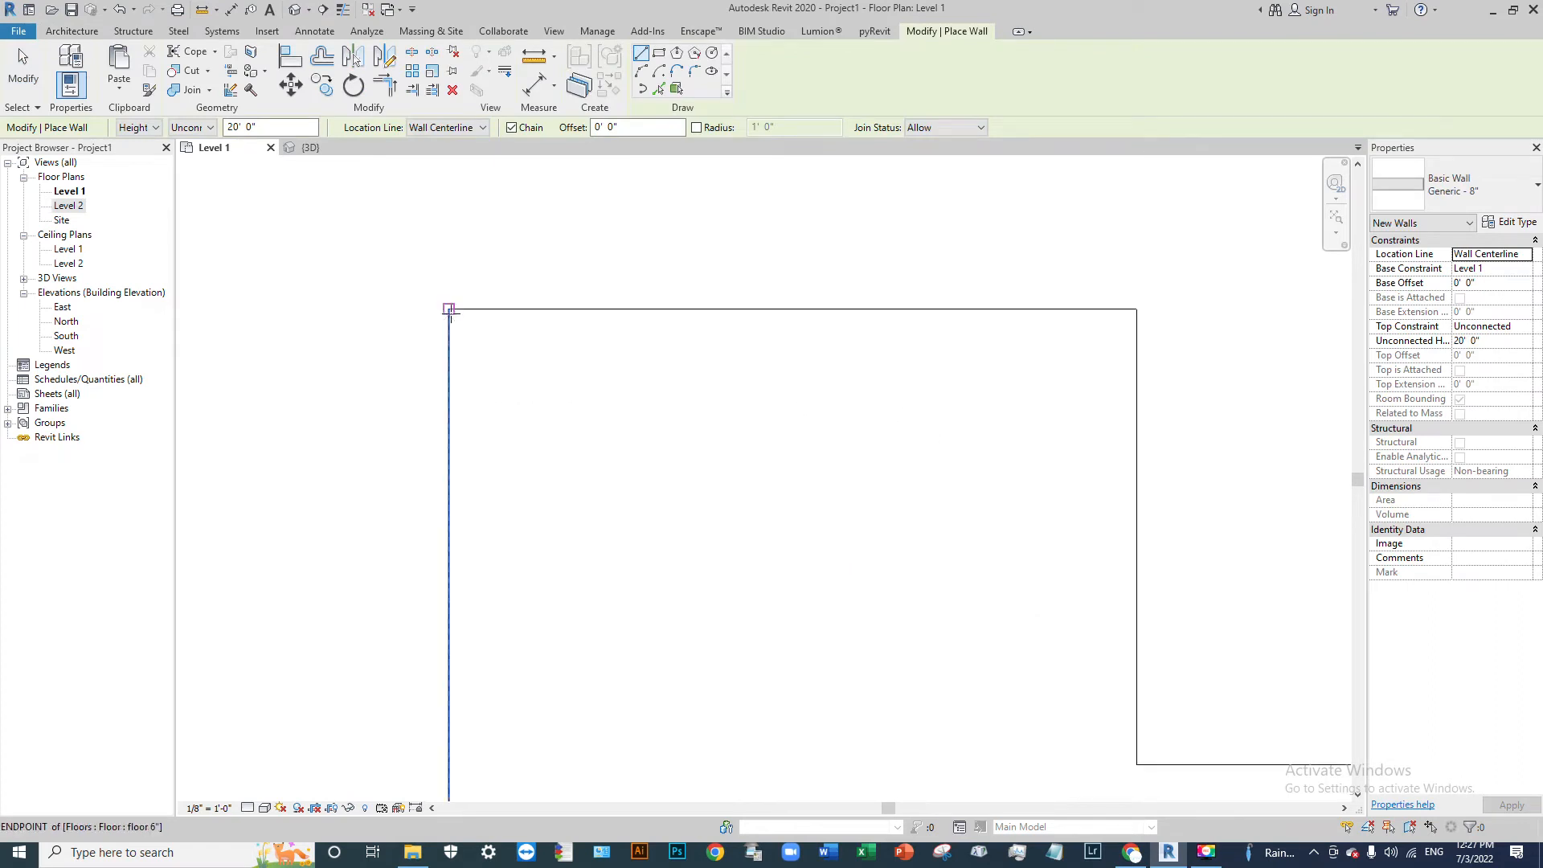
{"action": "left_click", "coordinate": [449, 310]}
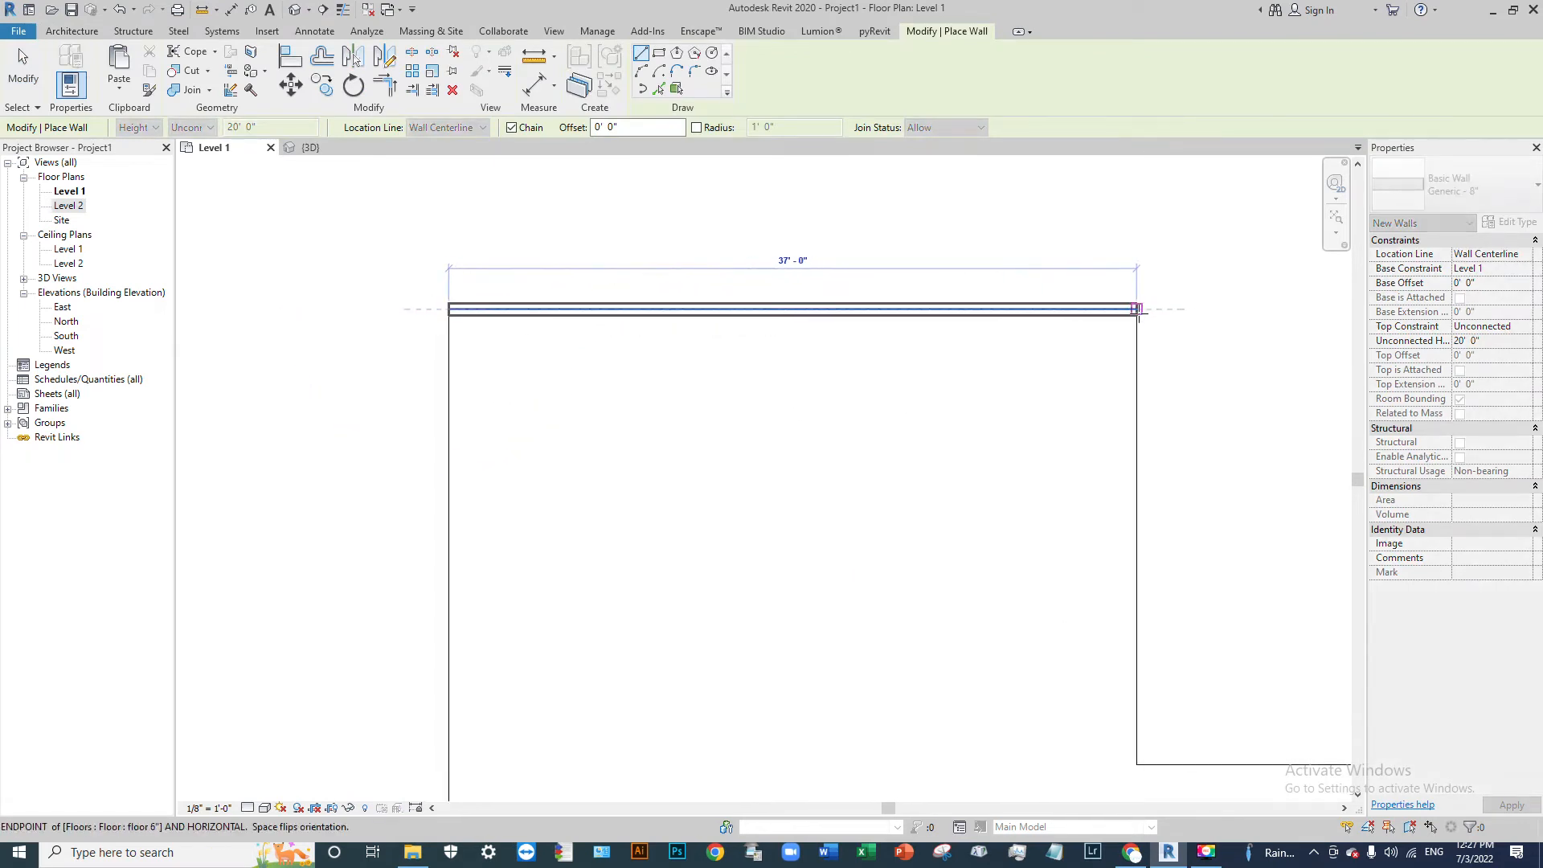
{"action": "key", "text": "Escape"}
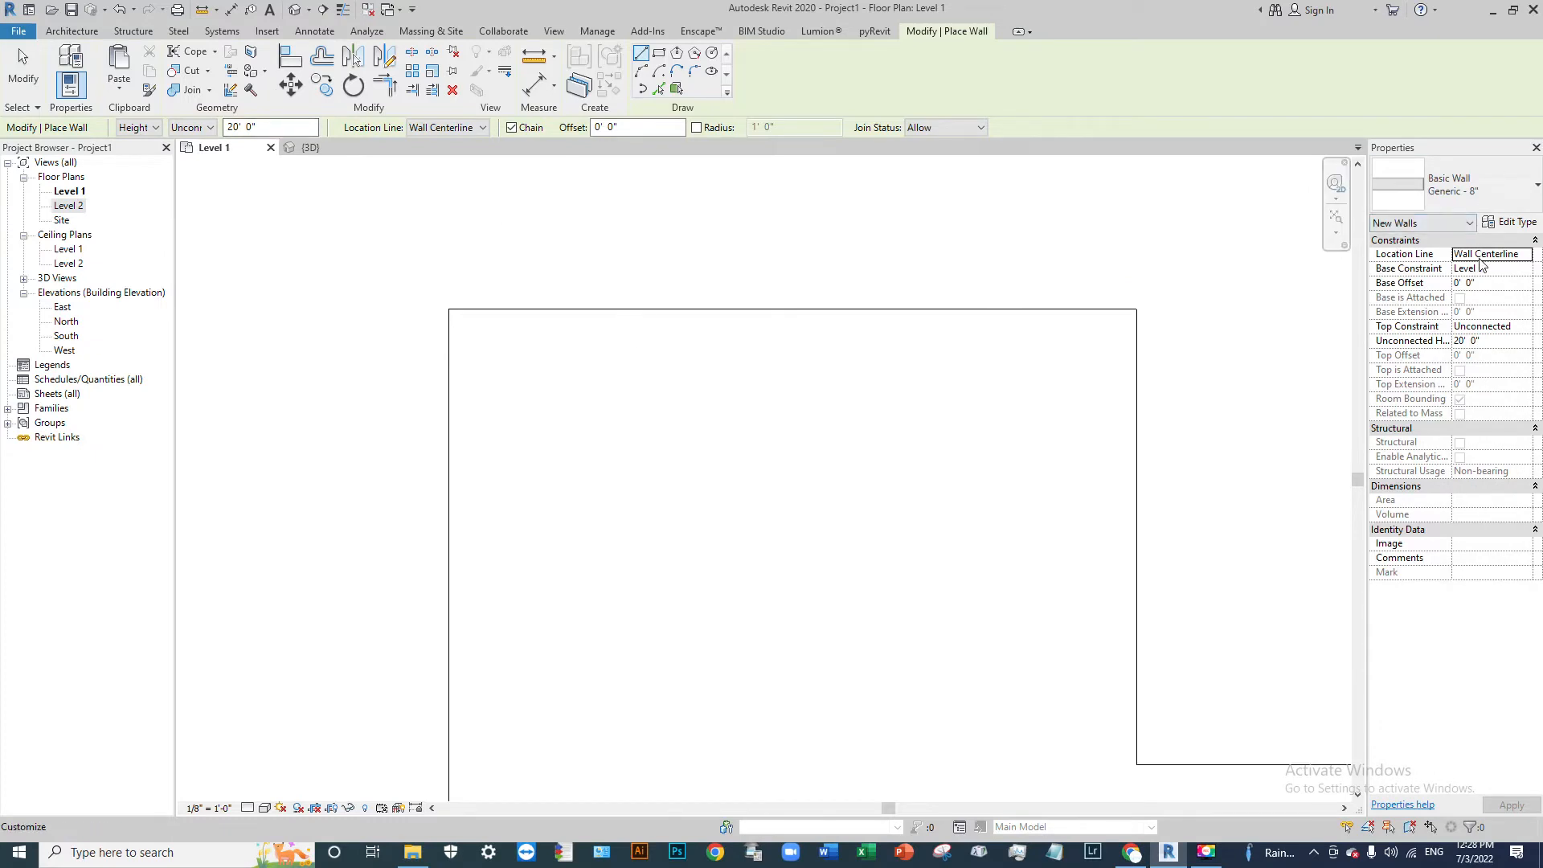
{"action": "left_click", "coordinate": [1529, 254]}
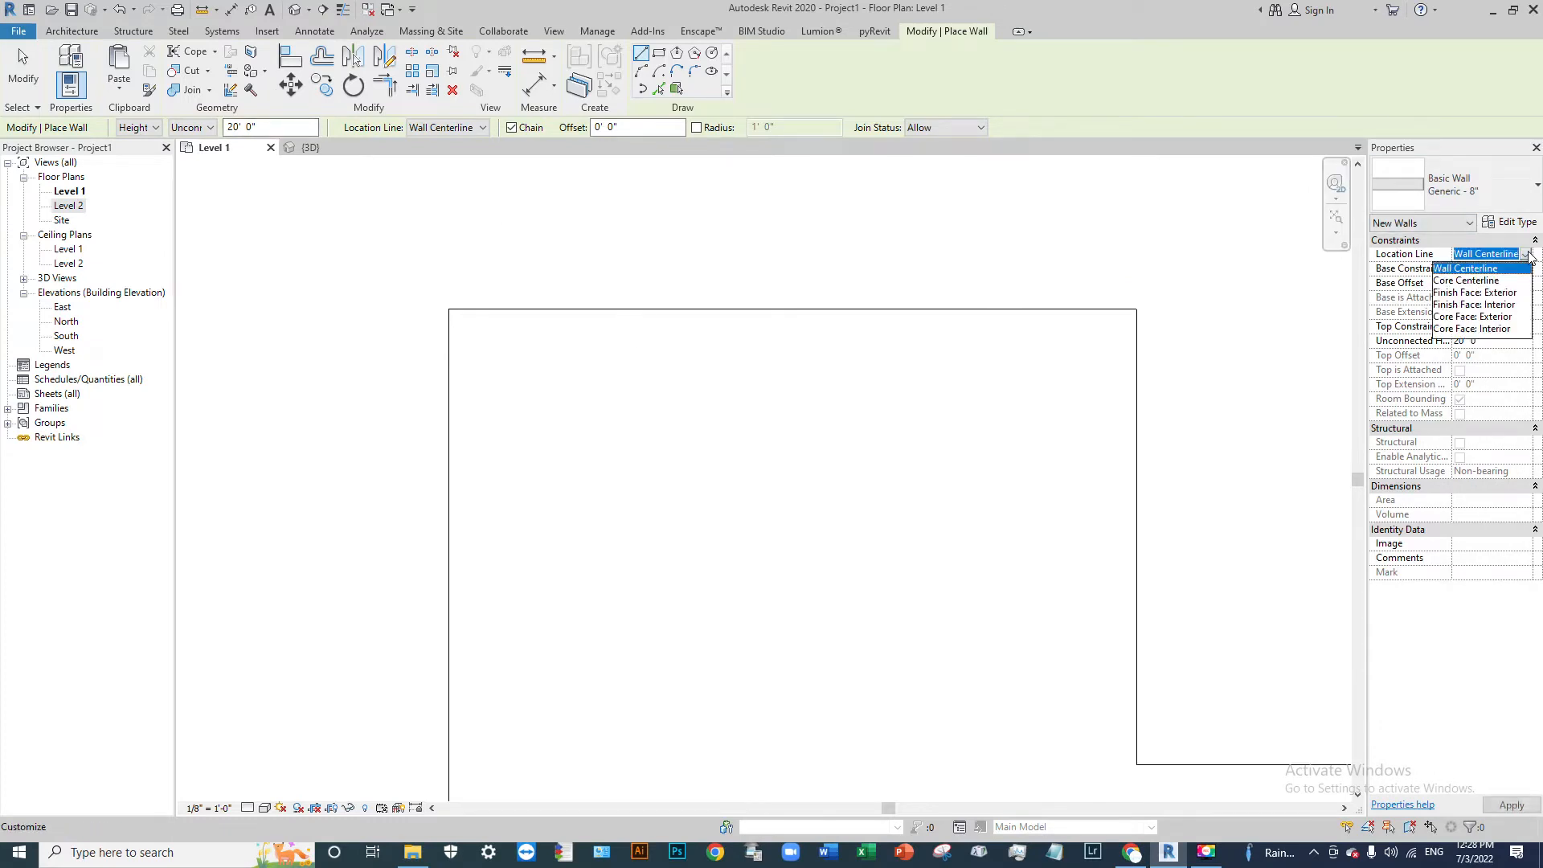
{"action": "left_click", "coordinate": [1508, 294]}
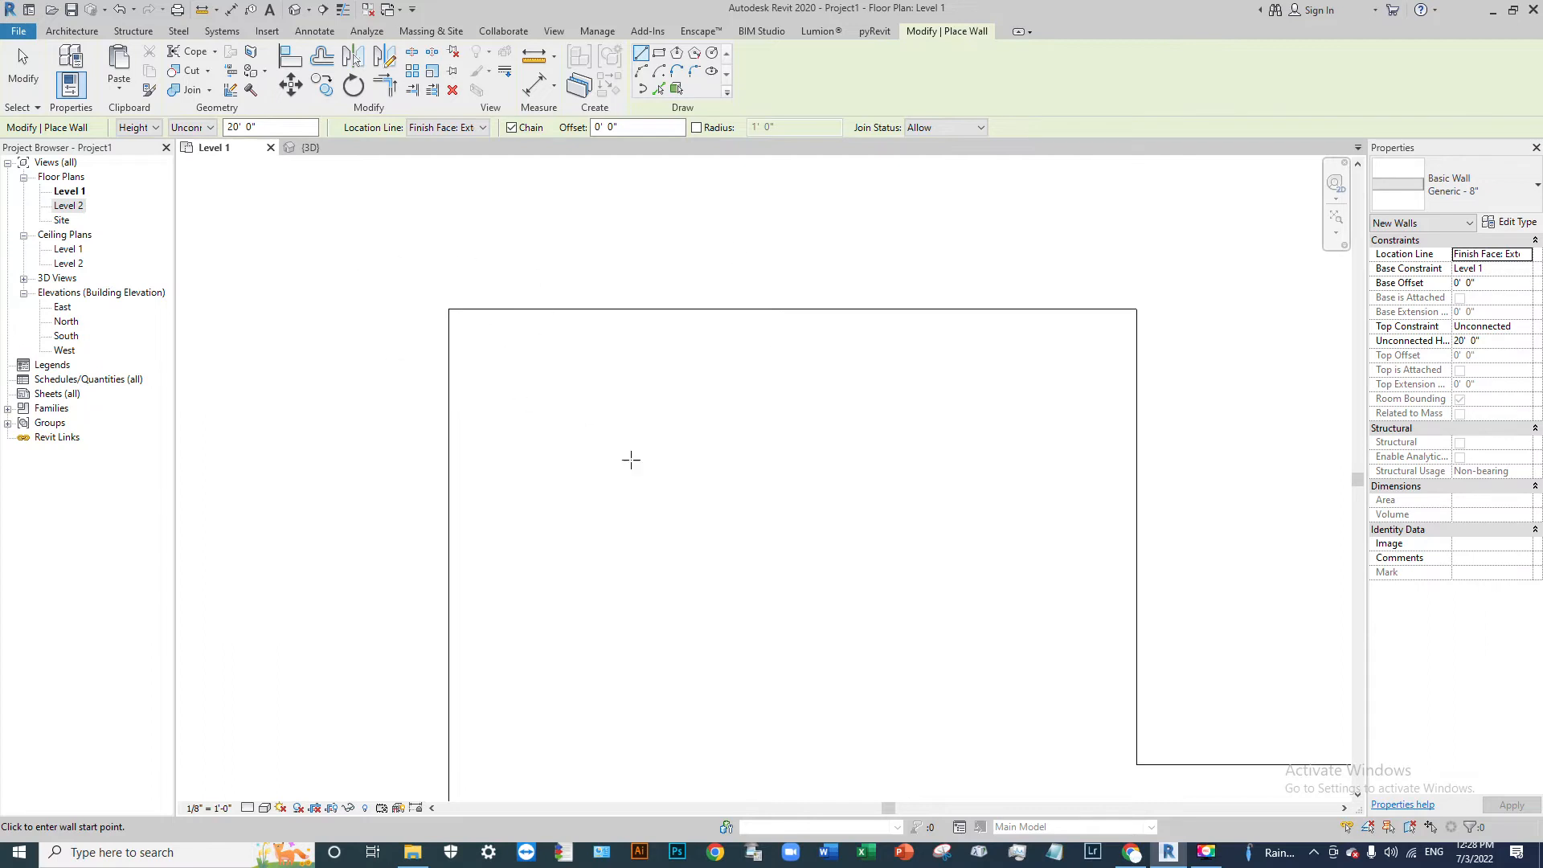
Step: Set the new wall's base constraint to Level 1 and its top constraint to Up to level: Level 2
{"action": "left_click", "coordinate": [1526, 271]}
{"action": "left_click", "coordinate": [1483, 283]}
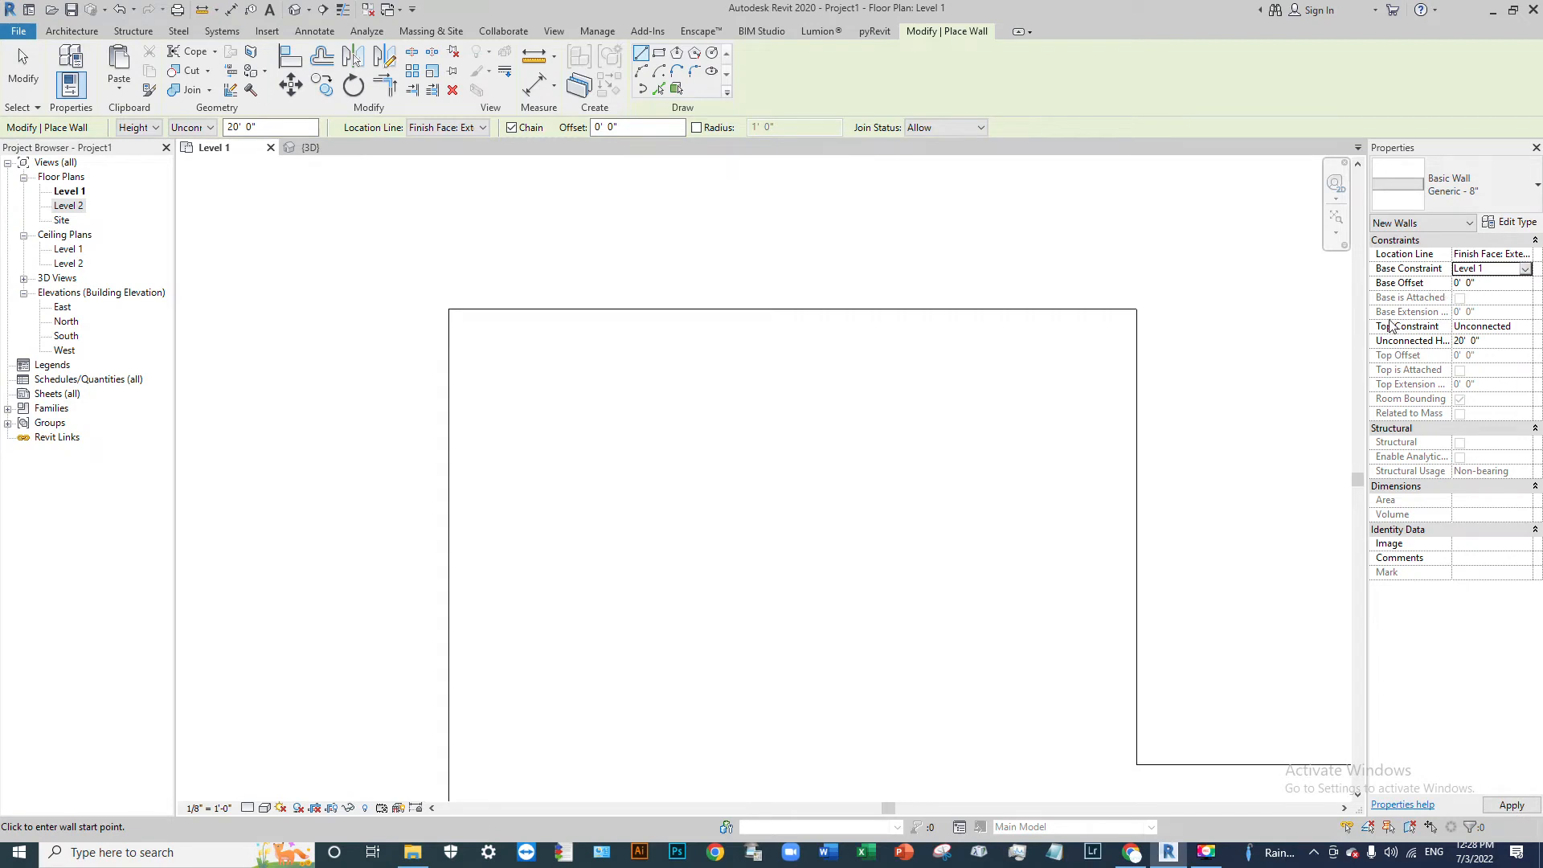
{"action": "left_click", "coordinate": [1517, 330]}
{"action": "left_click", "coordinate": [1525, 327]}
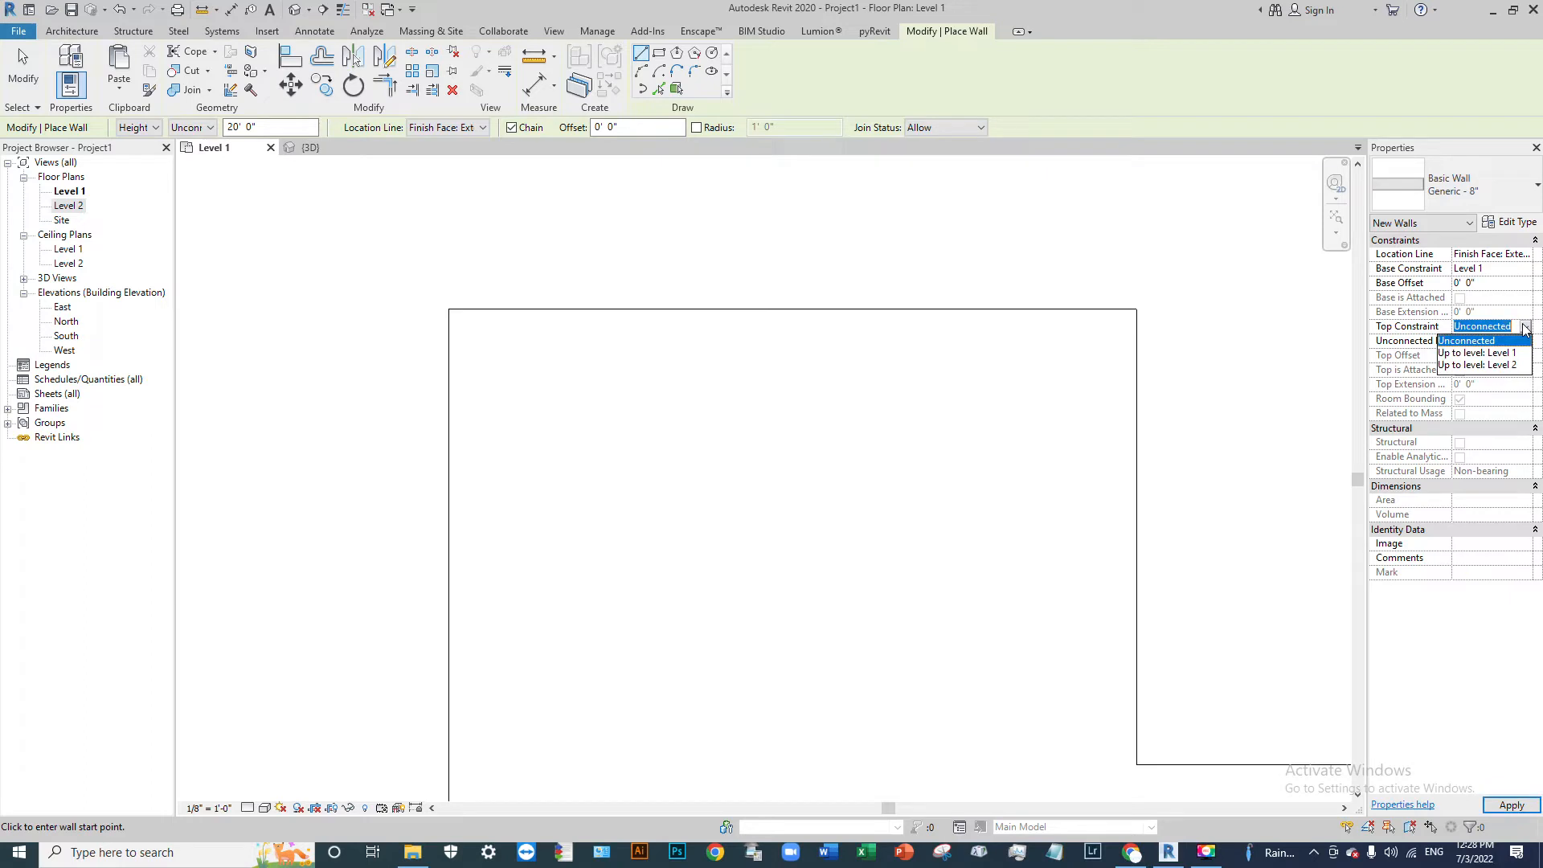
{"action": "left_click", "coordinate": [1499, 366]}
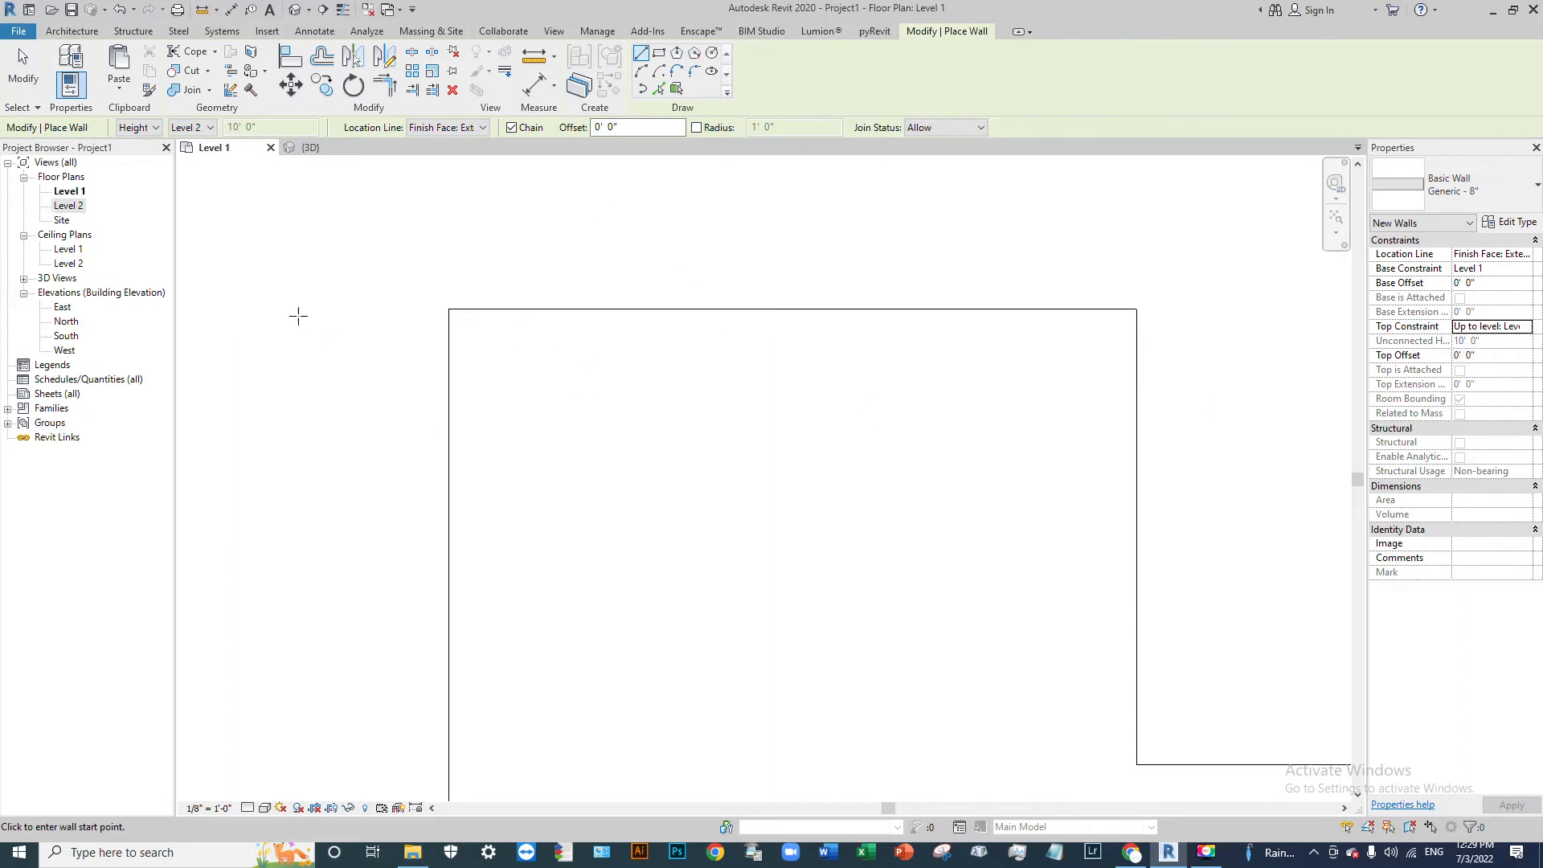
Step: Draw a 37' wall along the floor's north edge, from its west corner to its east corner
{"action": "left_click", "coordinate": [449, 309]}
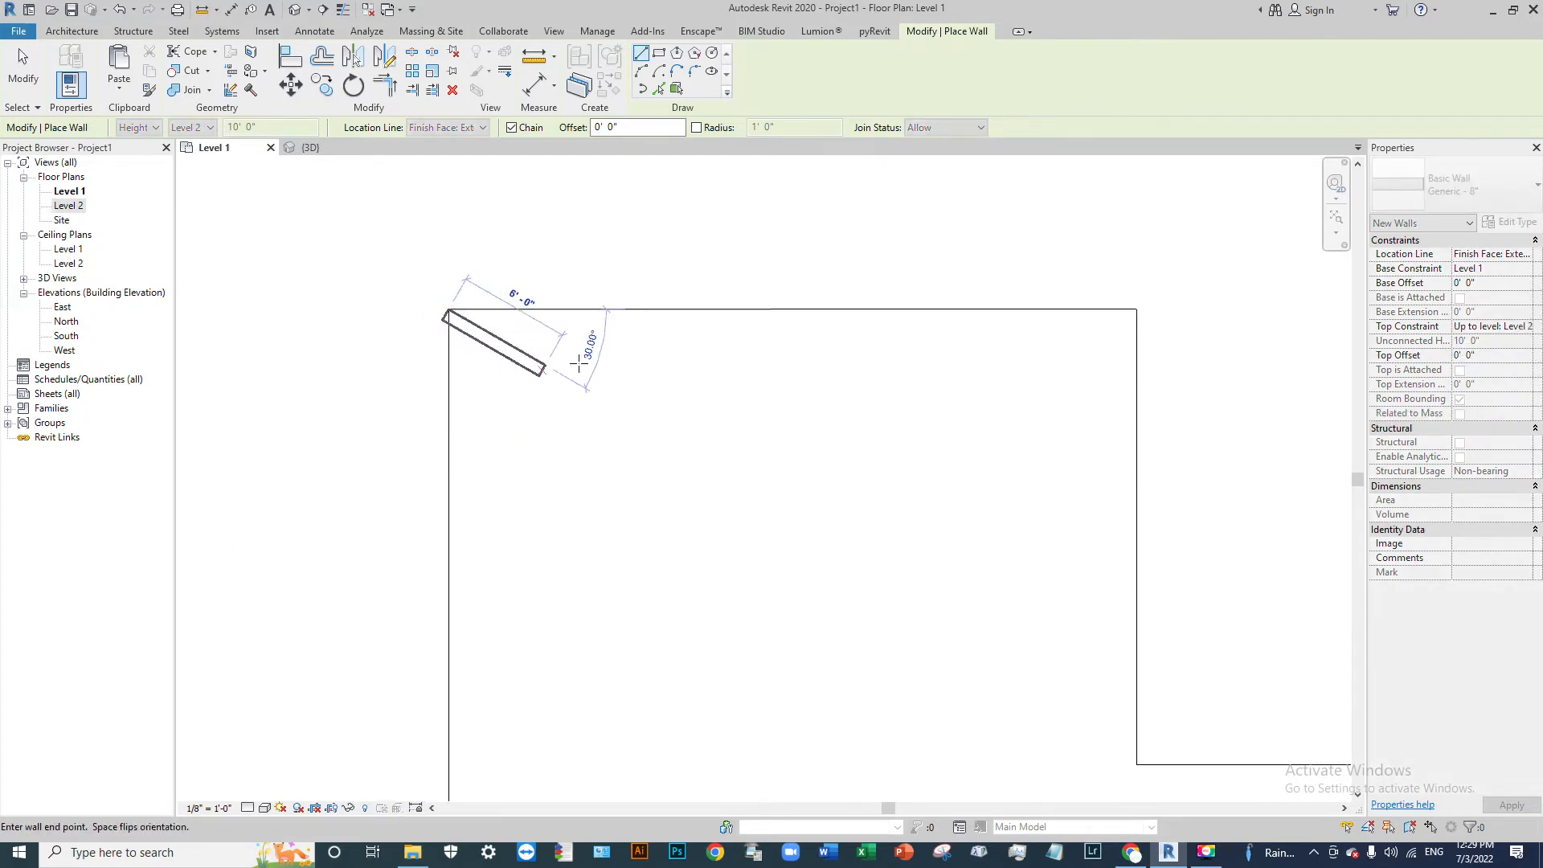
{"action": "left_click", "coordinate": [1136, 310]}
{"action": "key", "text": "Escape"}
{"action": "key", "text": "Escape"}
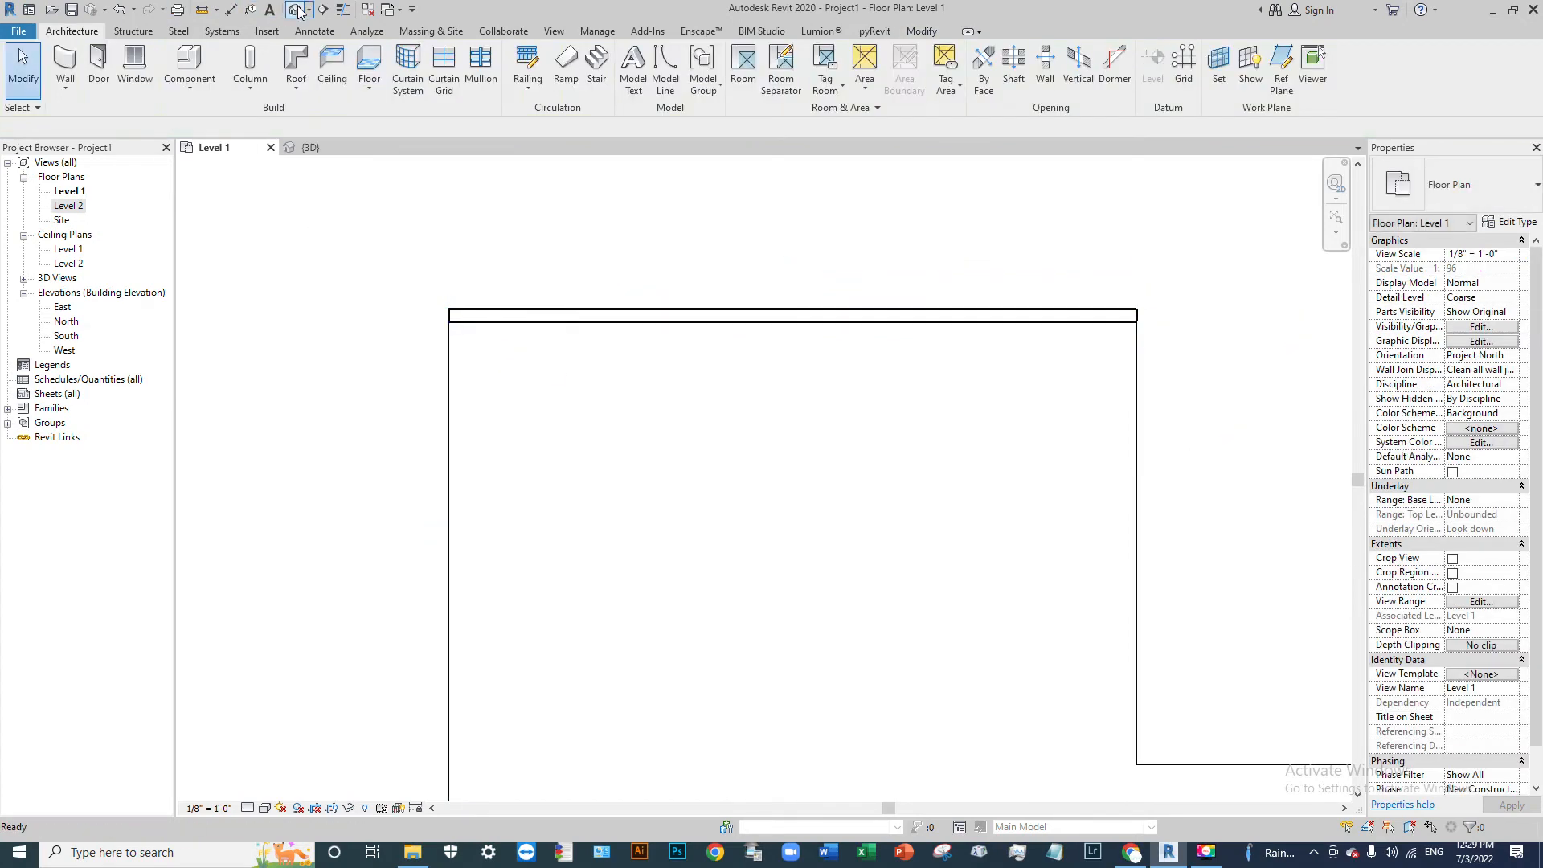
Step: Examine in the 3D view how the new wall's corner meets the Level 1 and Level 2 floors
{"action": "left_click", "coordinate": [299, 11]}
{"action": "middle_click_drag", "start_coordinate": [831, 512], "coordinate": [492, 414], "text": "shift"}
{"action": "scroll", "coordinate": [868, 479], "scroll_direction": "up", "scroll_amount": 3}
{"action": "scroll", "coordinate": [957, 406], "scroll_direction": "up", "scroll_amount": 1}
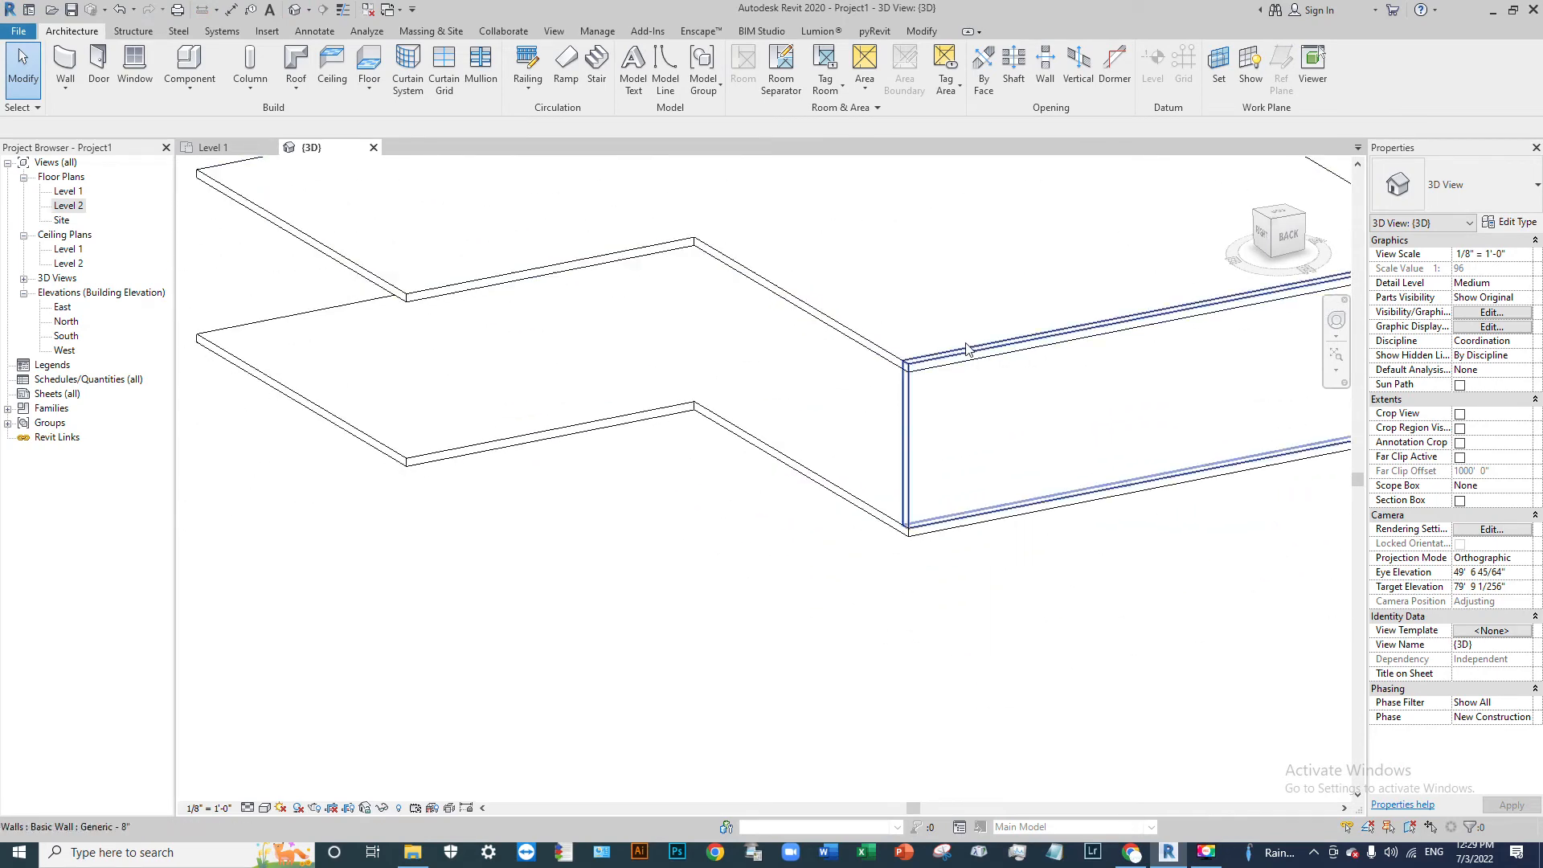
{"action": "scroll", "coordinate": [950, 579], "scroll_direction": "up", "scroll_amount": 2}
{"action": "middle_click_drag", "start_coordinate": [878, 448], "coordinate": [856, 538]}
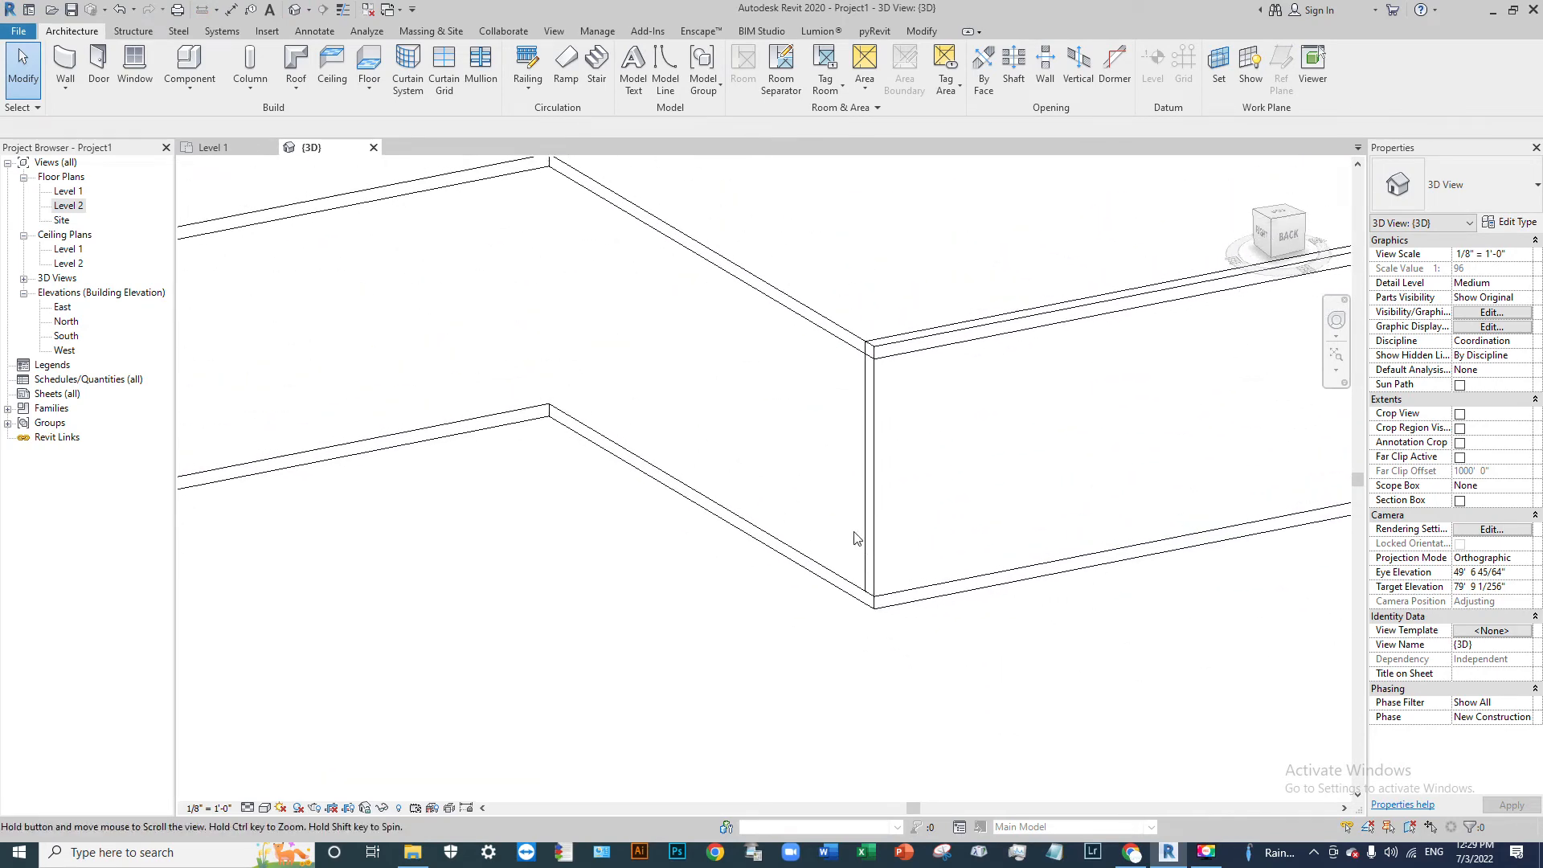
{"action": "scroll", "coordinate": [842, 336], "scroll_direction": "up", "scroll_amount": 2}
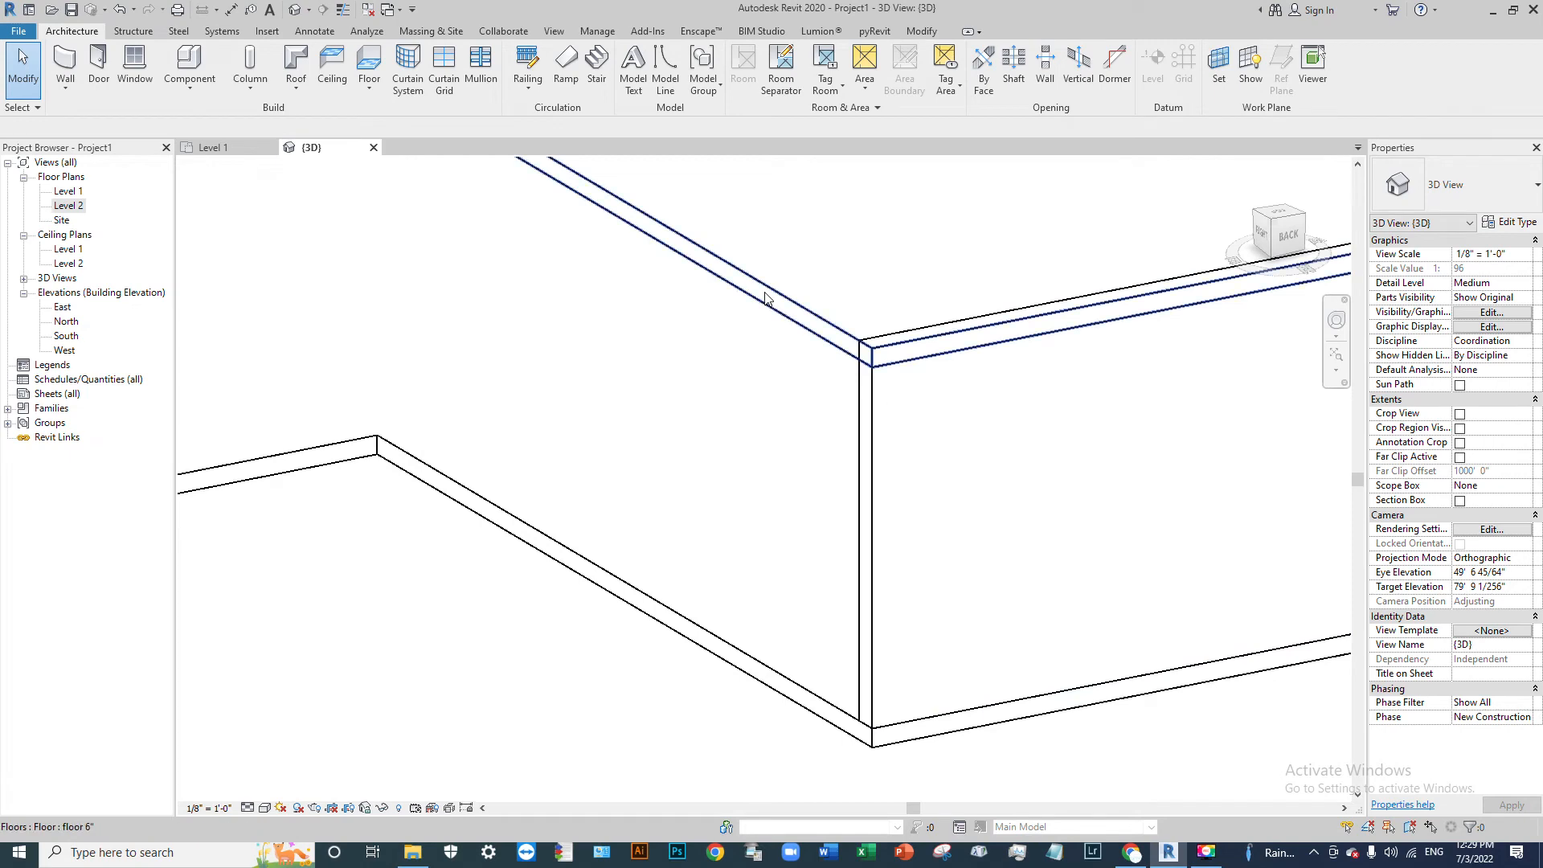
{"action": "middle_click_drag", "start_coordinate": [780, 396], "coordinate": [784, 579]}
{"action": "scroll", "coordinate": [778, 580], "scroll_direction": "down", "scroll_amount": 2}
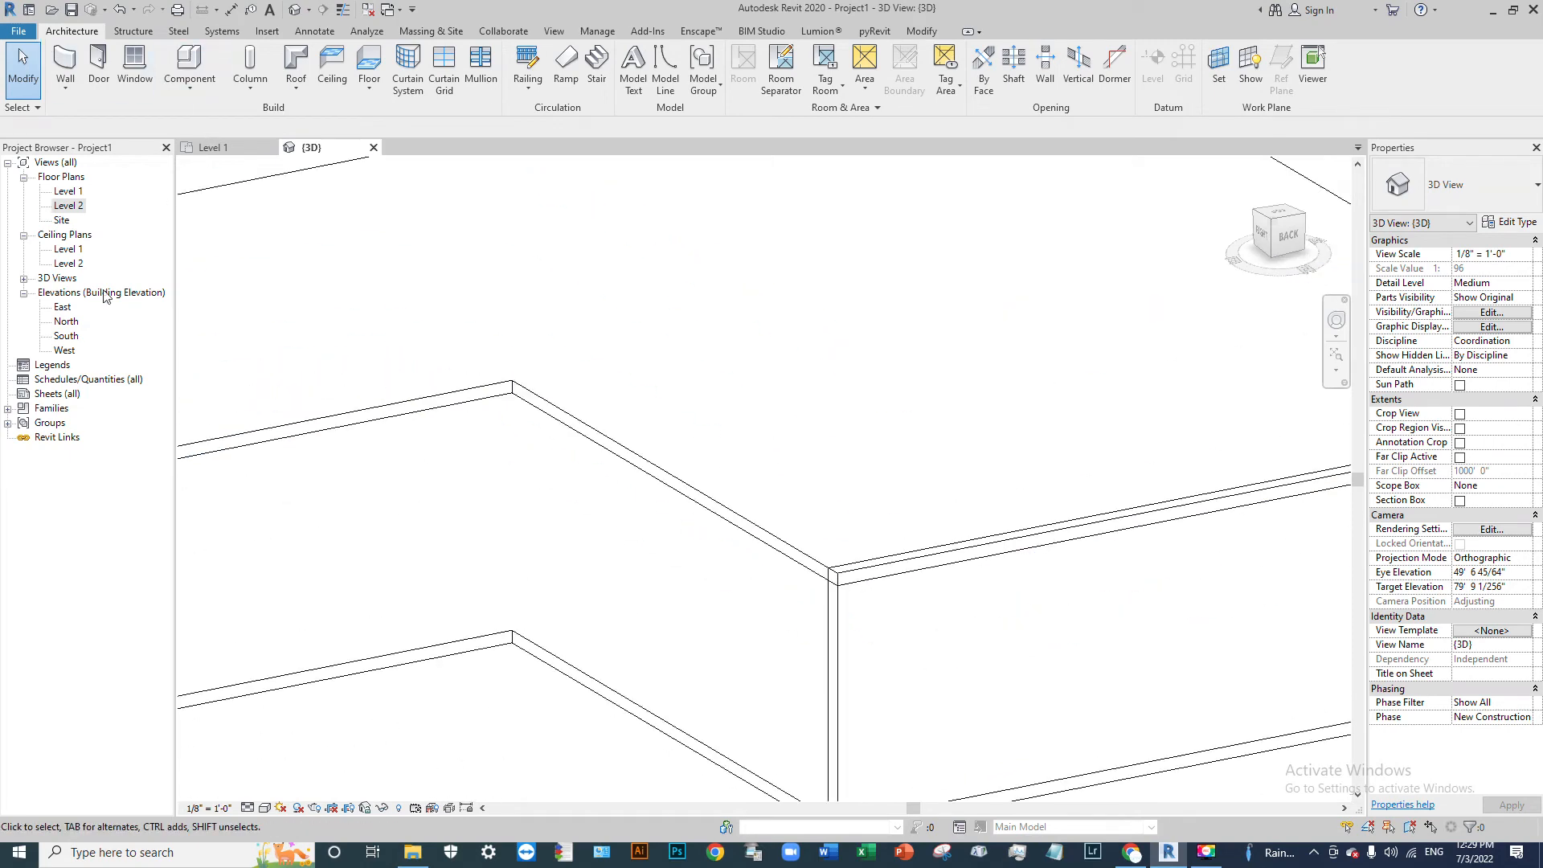
Step: Examine the junction of the wall top and the Level 2 floor in the North elevation
{"action": "double_click", "coordinate": [65, 321]}
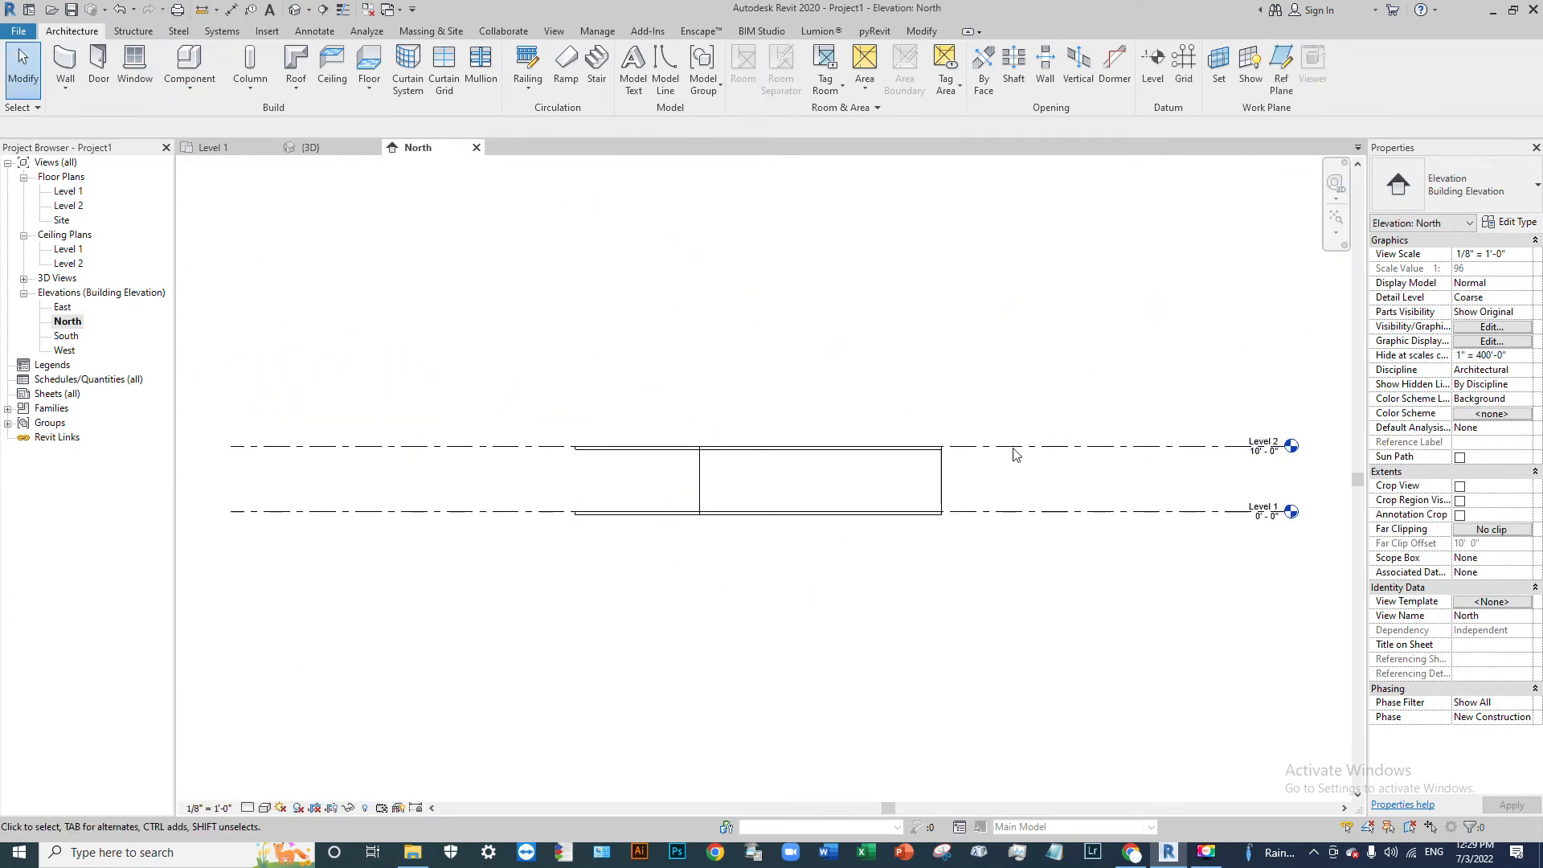
{"action": "scroll", "coordinate": [1028, 379], "scroll_direction": "up", "scroll_amount": 2}
{"action": "left_click_drag", "start_coordinate": [1177, 361], "coordinate": [1051, 570]}
{"action": "scroll", "coordinate": [899, 478], "scroll_direction": "up", "scroll_amount": 2}
{"action": "scroll", "coordinate": [804, 534], "scroll_direction": "up", "scroll_amount": 2}
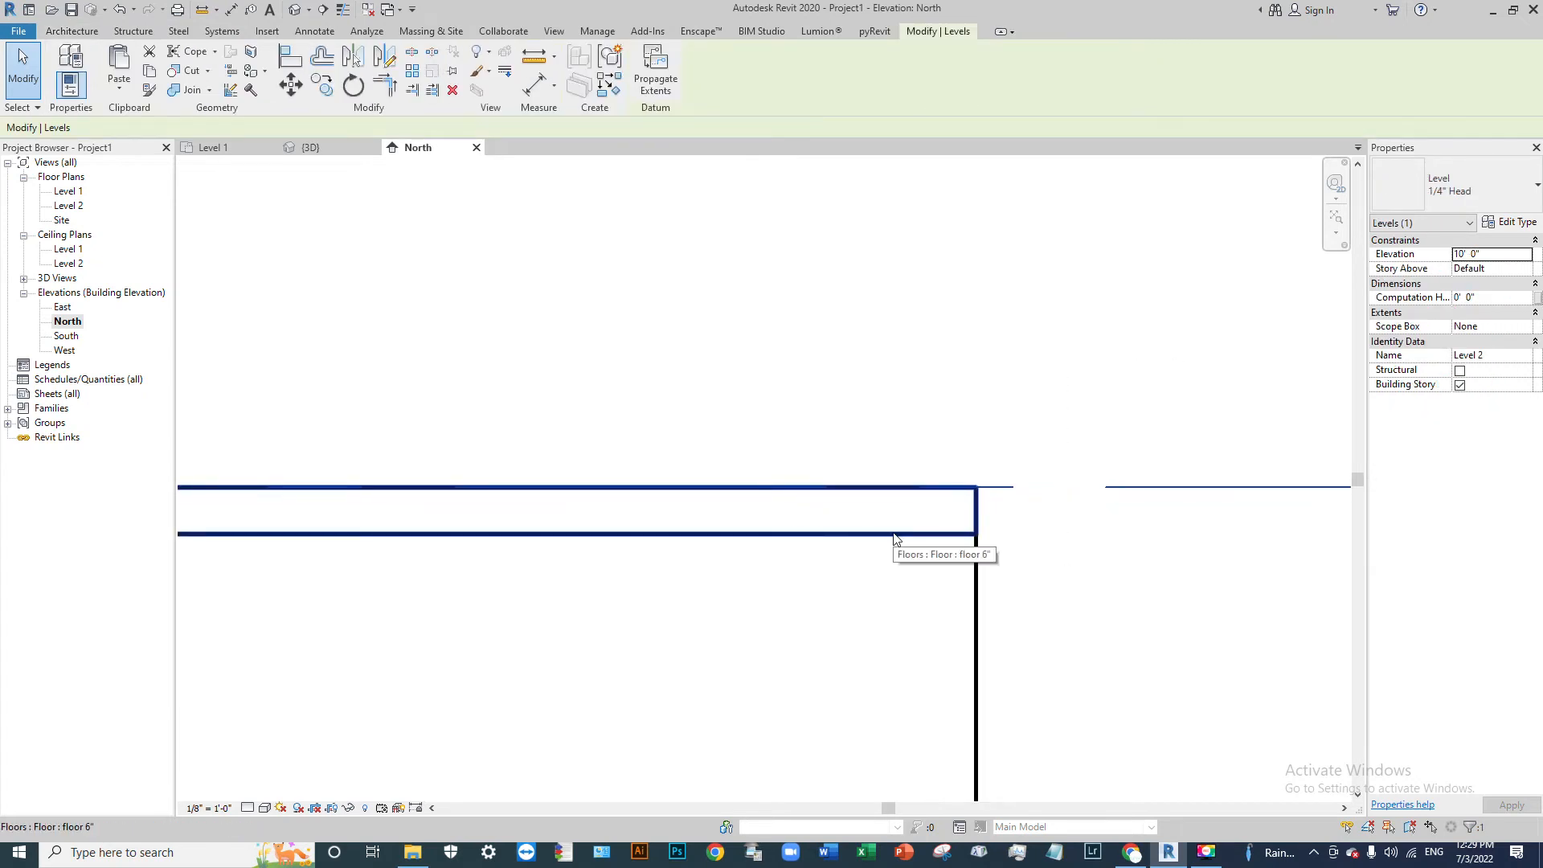
Step: In the North elevation, lower the 37' wall's top to the underside of the Level 2 floor, a top offset of -0' 6"
{"action": "scroll", "coordinate": [1154, 457], "scroll_direction": "down", "scroll_amount": 4}
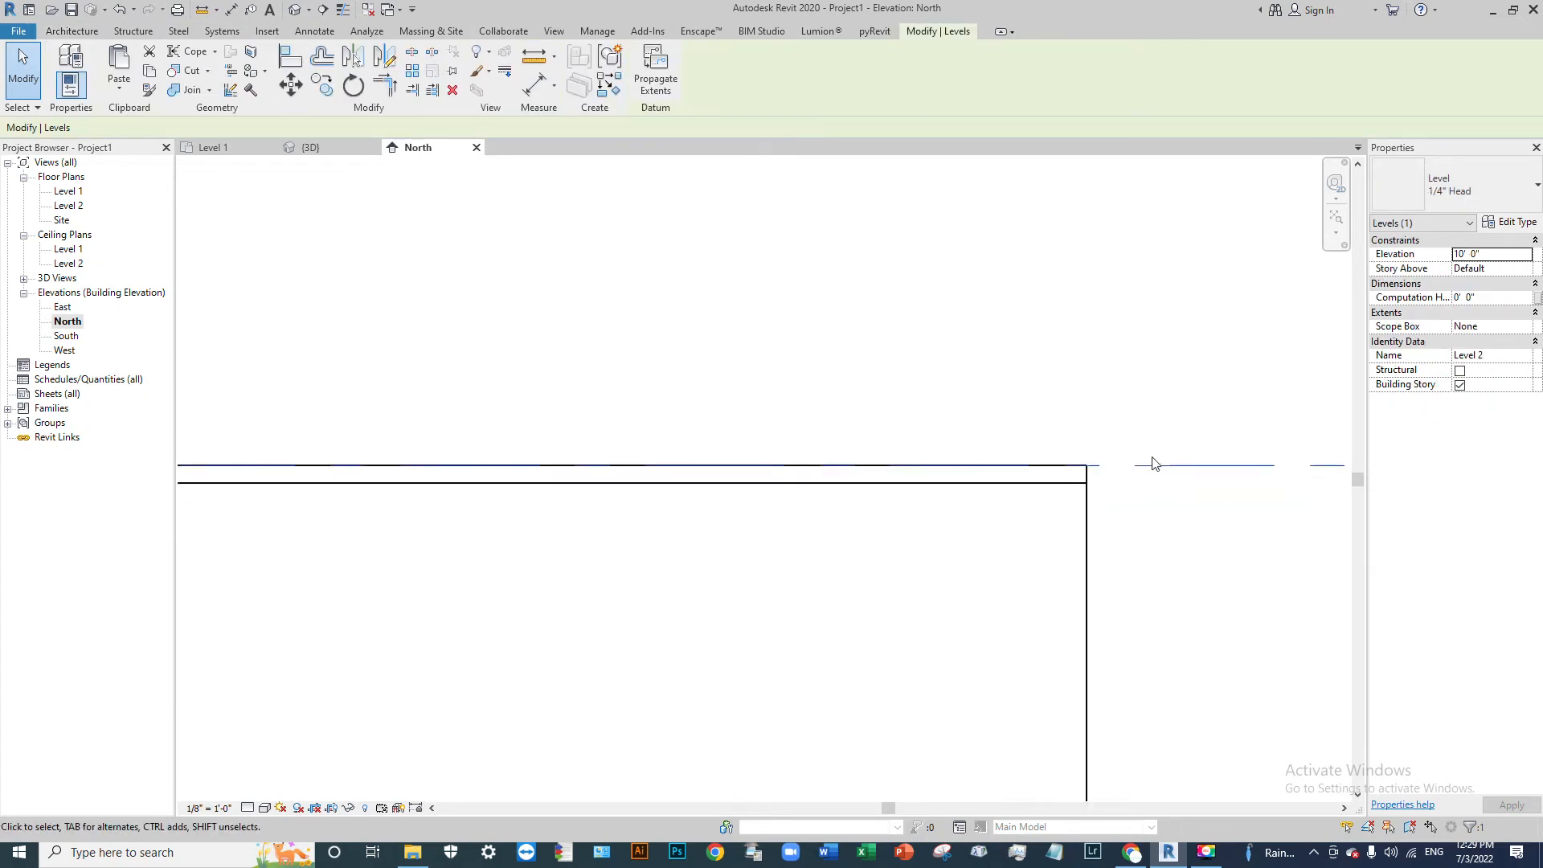
{"action": "scroll", "coordinate": [845, 454], "scroll_direction": "up", "scroll_amount": 5}
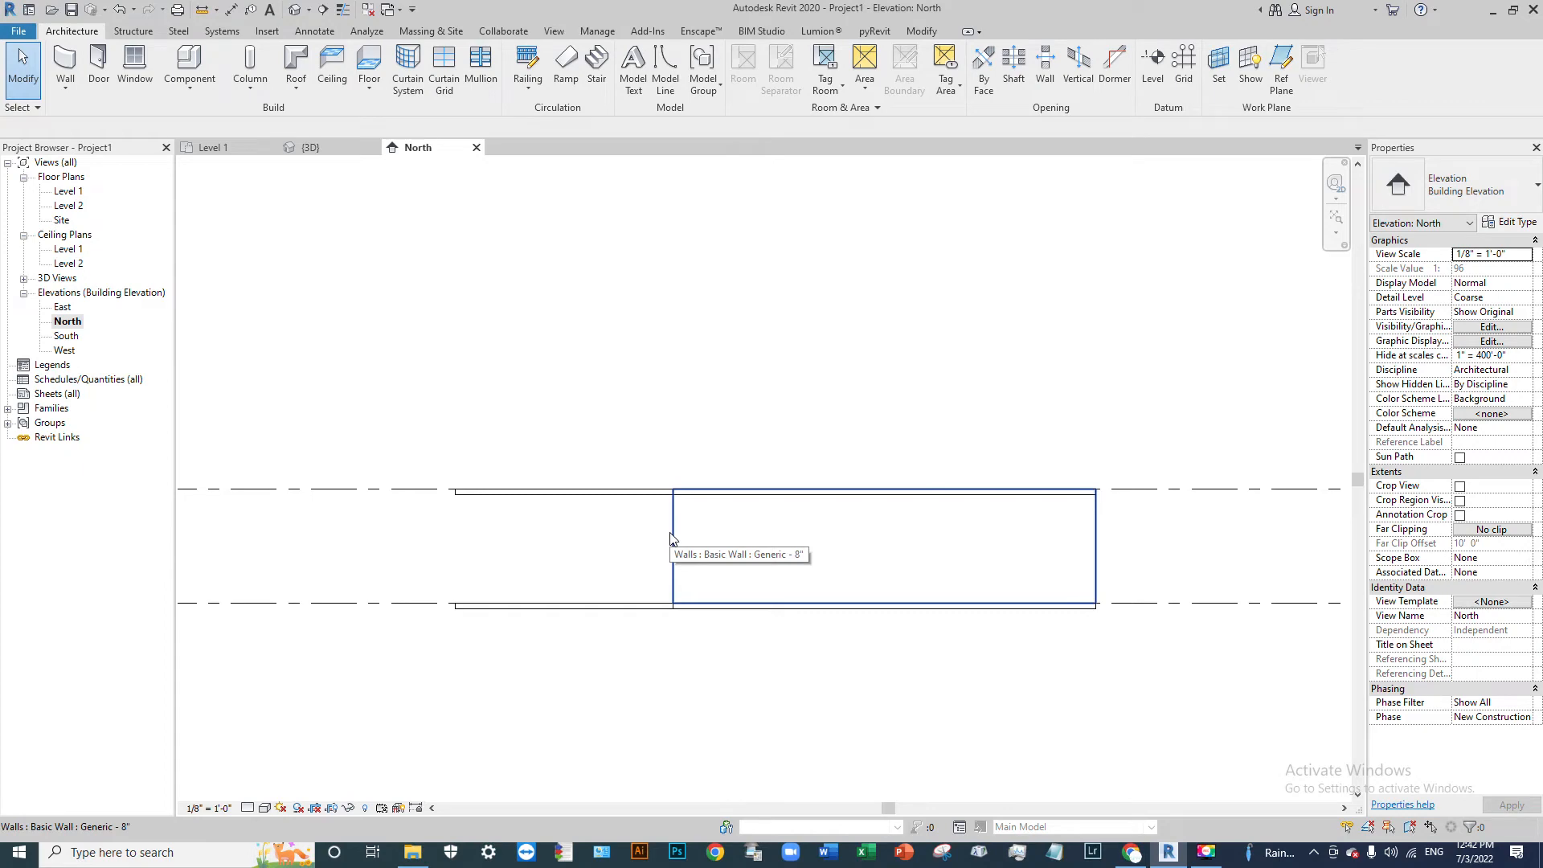
{"action": "left_click", "coordinate": [1098, 531]}
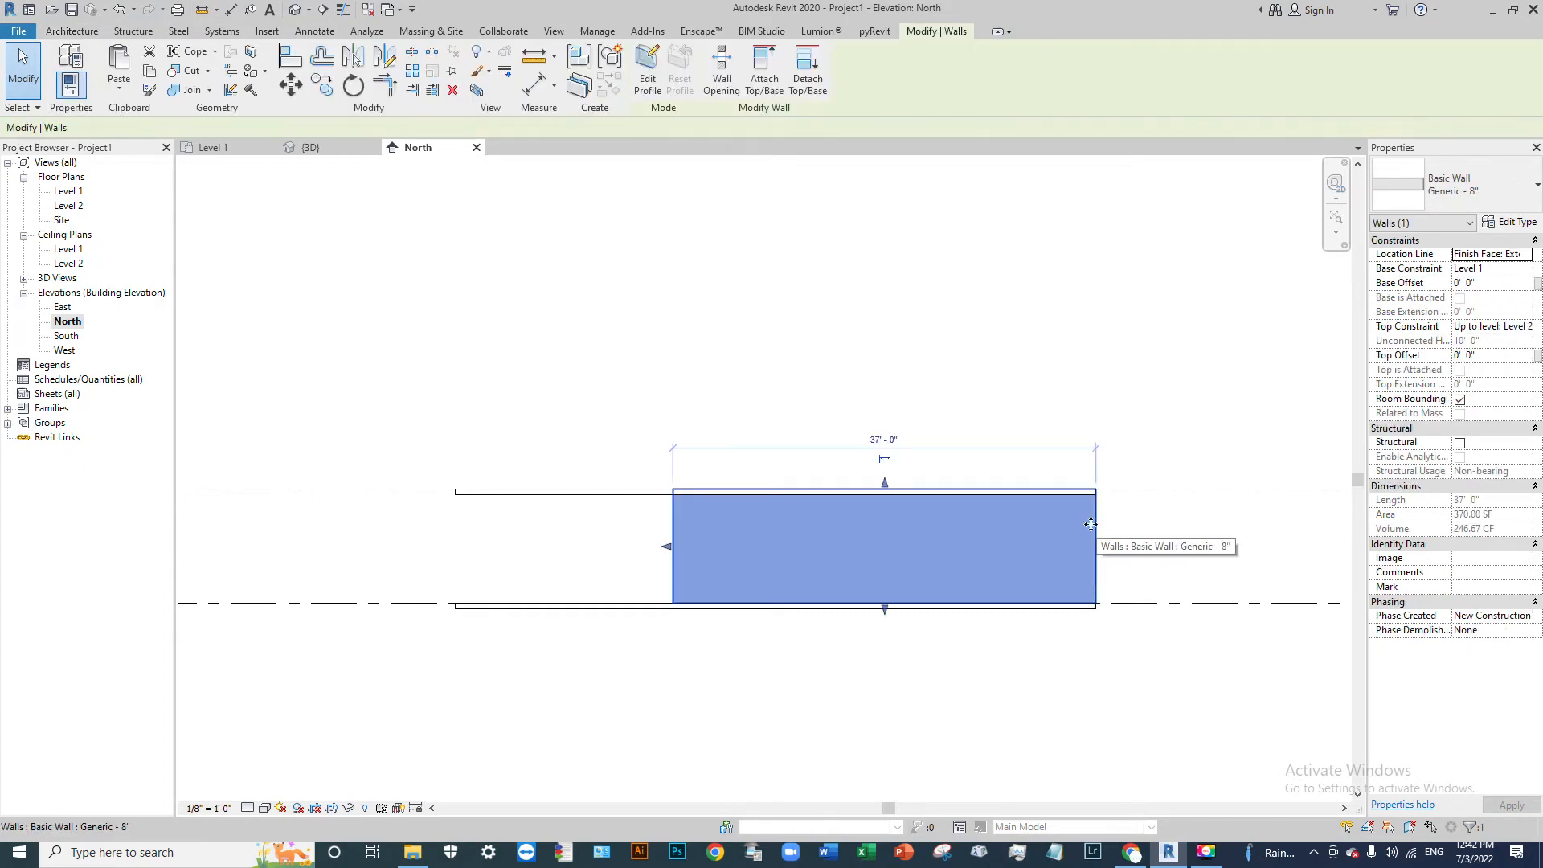
{"action": "left_click", "coordinate": [867, 317]}
{"action": "scroll", "coordinate": [671, 508], "scroll_direction": "up", "scroll_amount": 3}
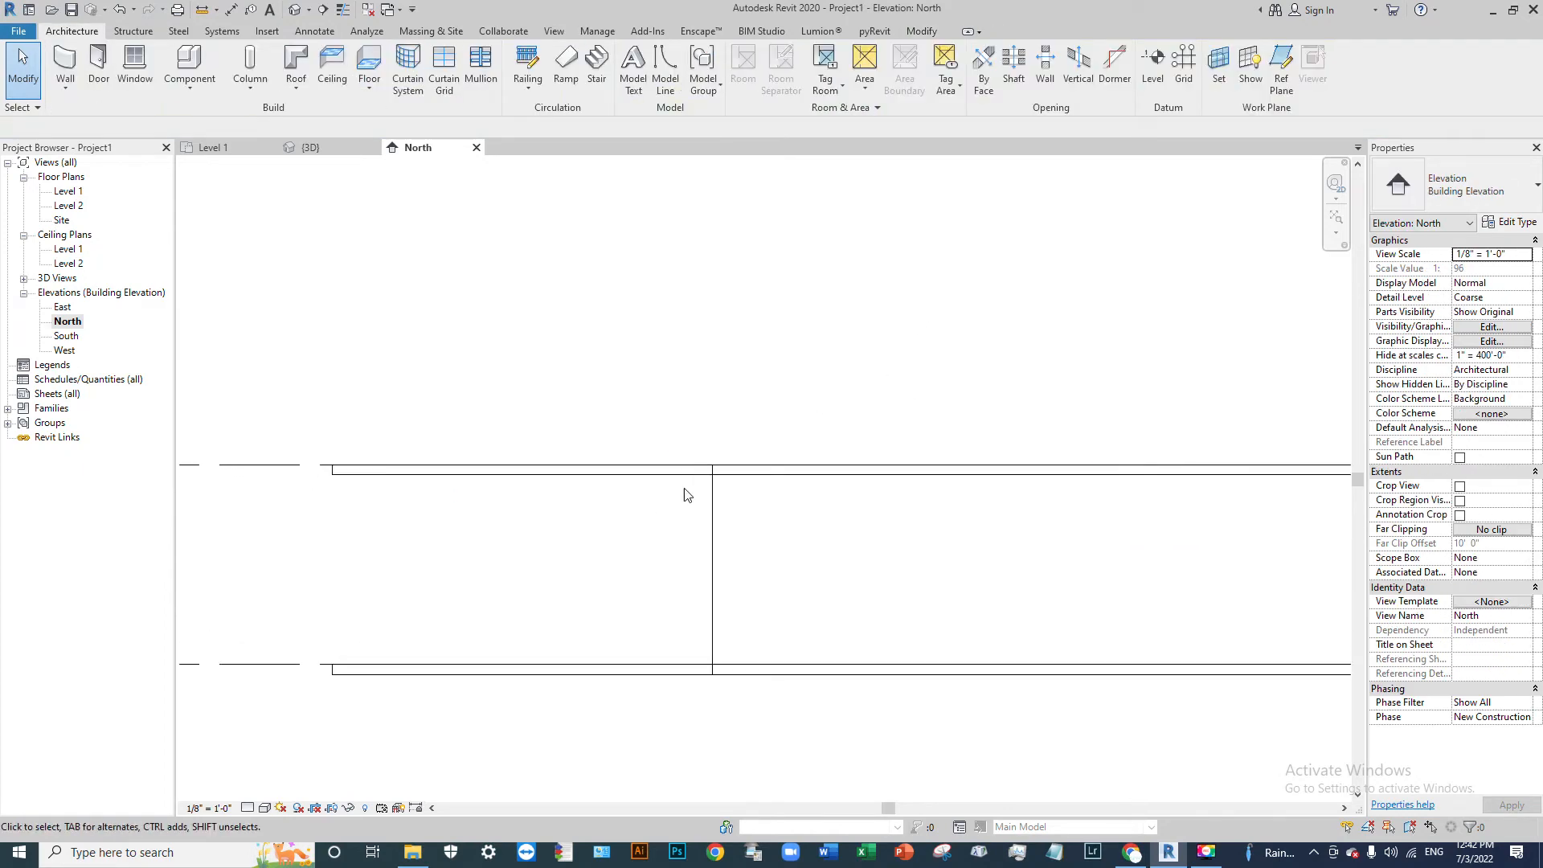
{"action": "left_click", "coordinate": [715, 507]}
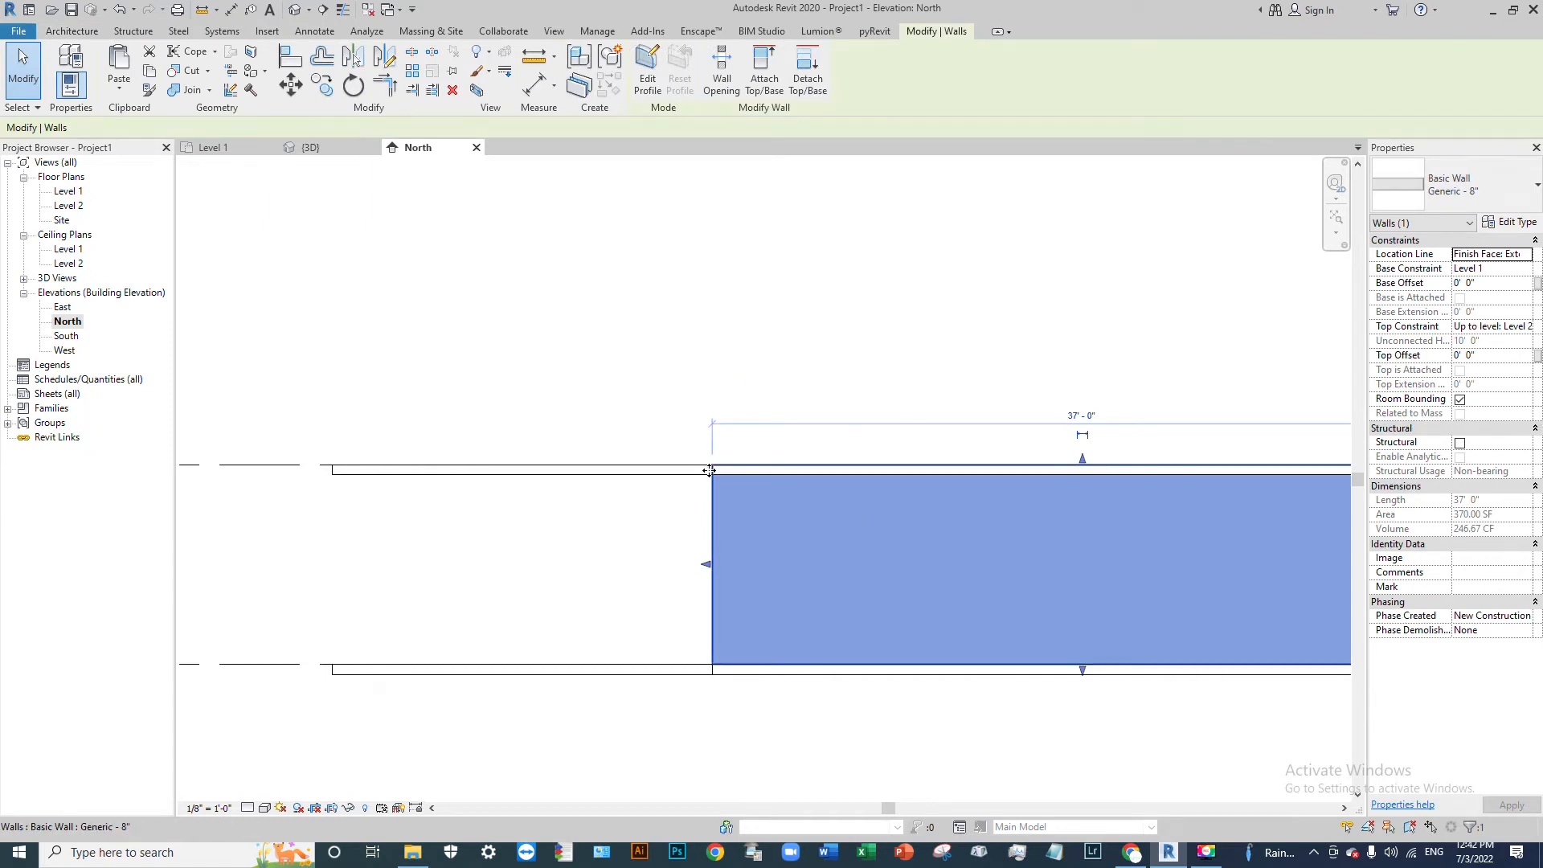
{"action": "scroll", "coordinate": [884, 530], "scroll_direction": "up", "scroll_amount": 1}
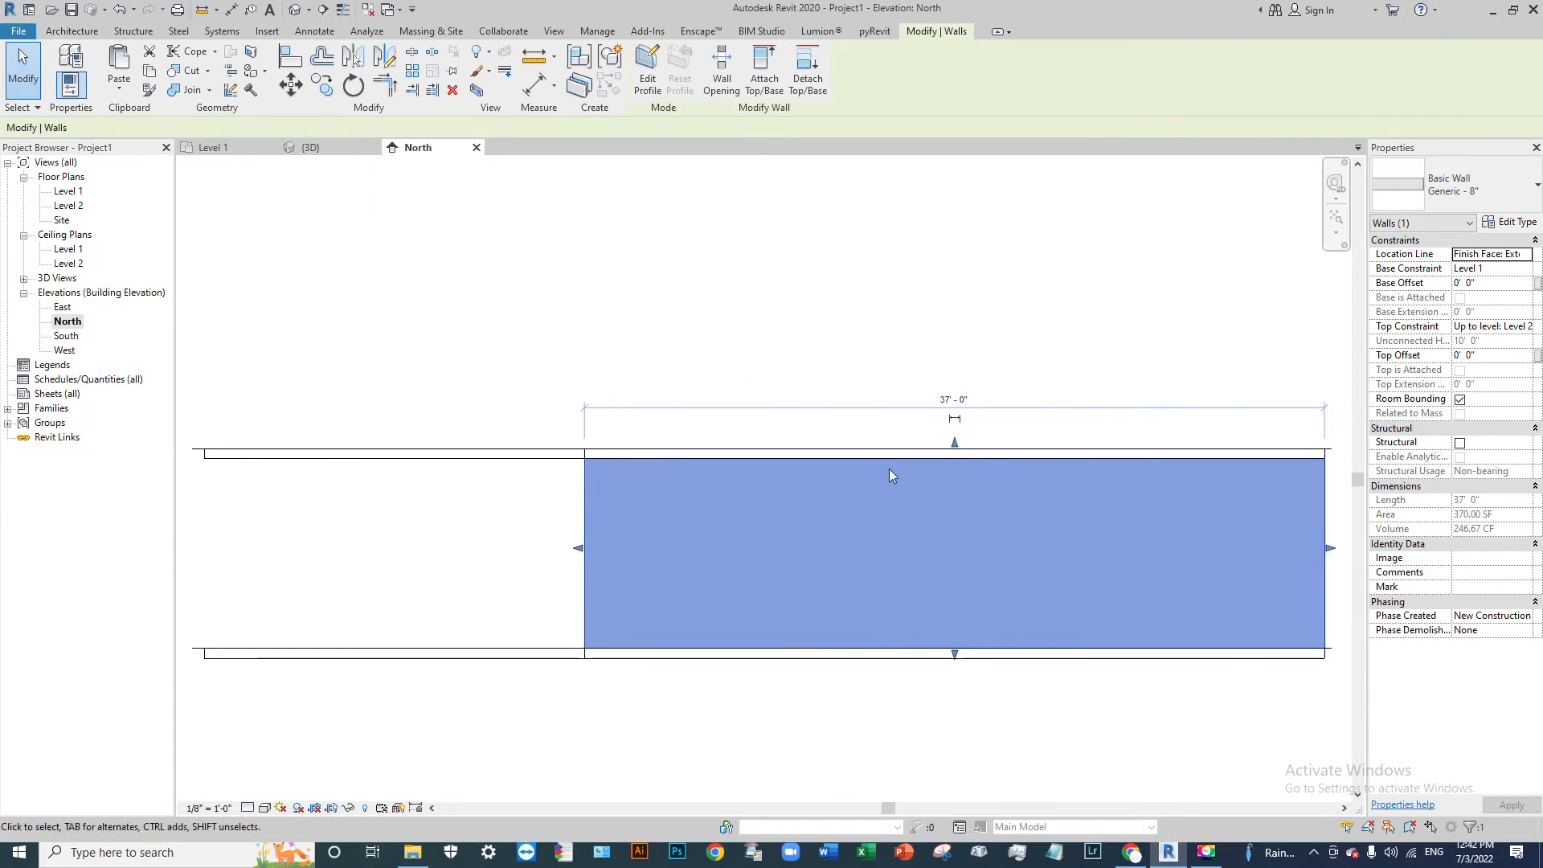
{"action": "scroll", "coordinate": [889, 469], "scroll_direction": "up", "scroll_amount": 2}
{"action": "left_click_drag", "start_coordinate": [1018, 424], "coordinate": [1023, 449]}
{"action": "scroll", "coordinate": [860, 490], "scroll_direction": "down", "scroll_amount": 2}
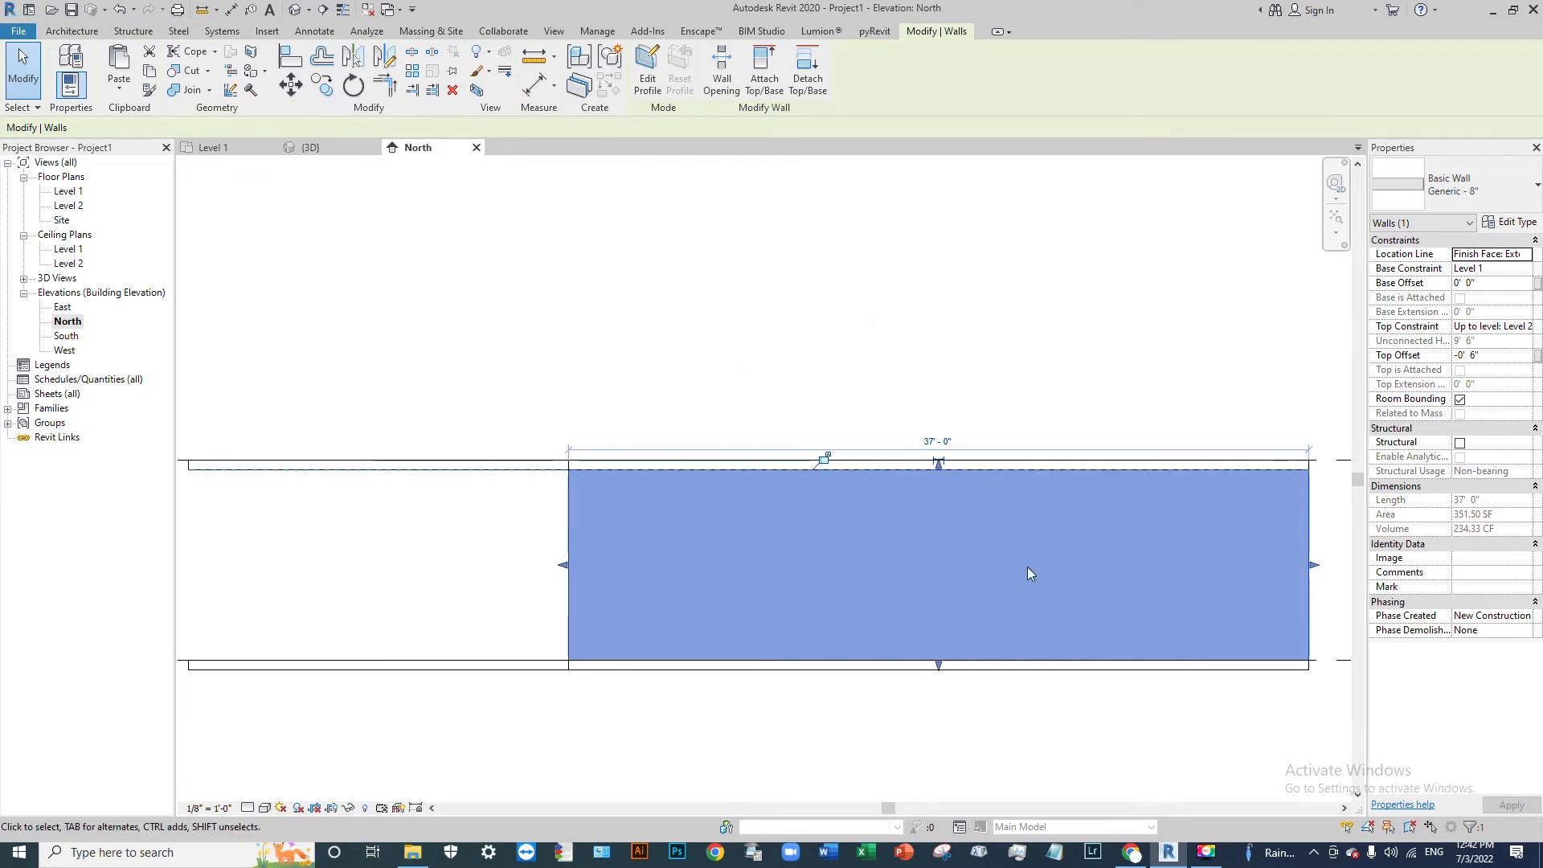
{"action": "scroll", "coordinate": [855, 553], "scroll_direction": "down", "scroll_amount": 3}
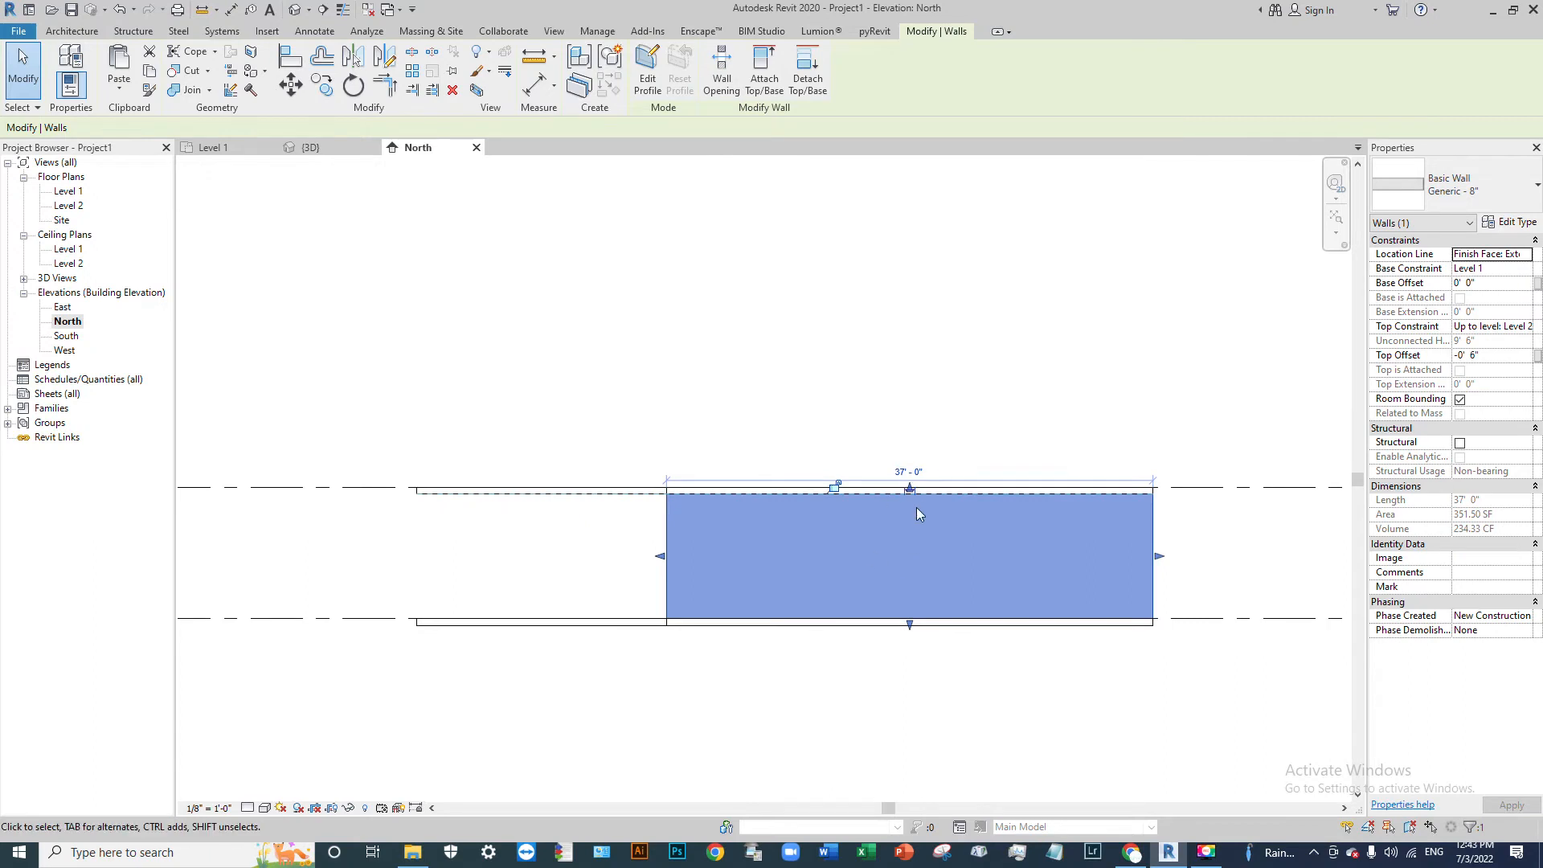
{"action": "scroll", "coordinate": [912, 498], "scroll_direction": "up", "scroll_amount": 1}
{"action": "scroll", "coordinate": [908, 491], "scroll_direction": "up", "scroll_amount": 1}
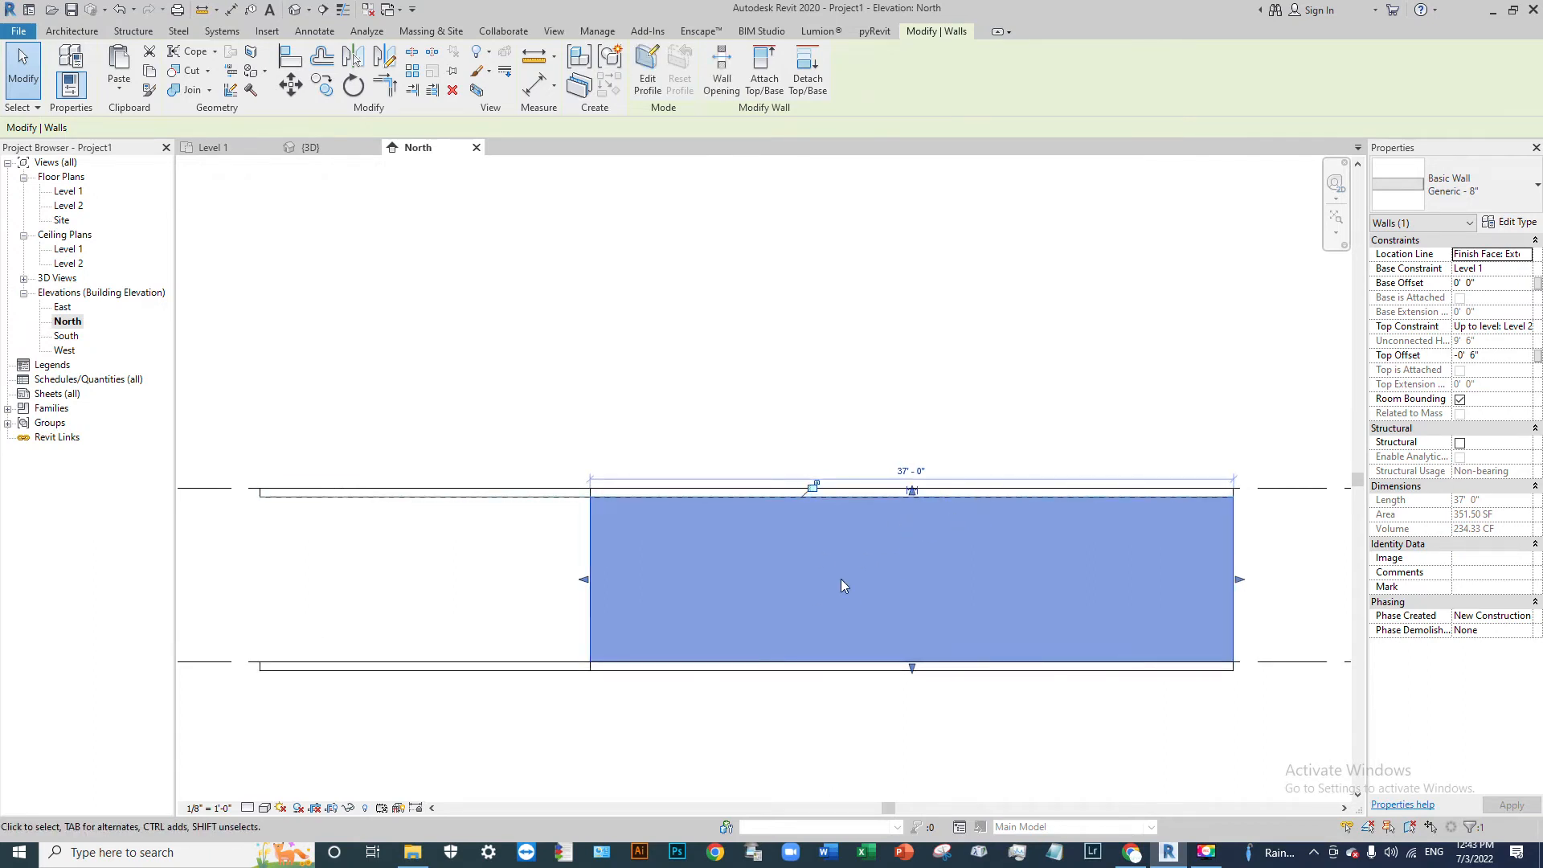
{"action": "left_click", "coordinate": [634, 271]}
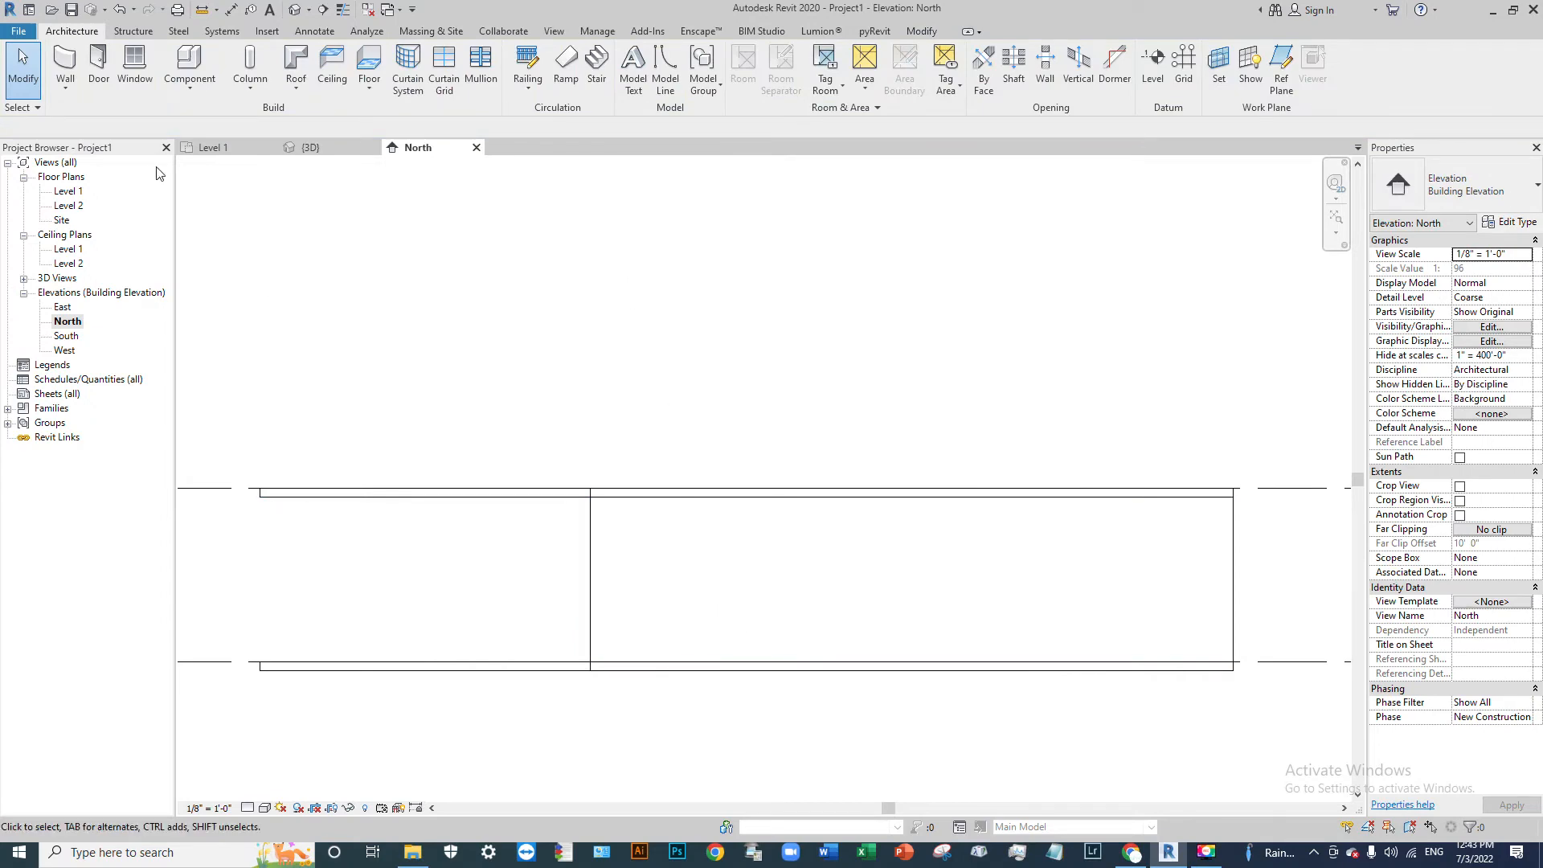
Step: Delete the wall along the floor's north edge in the Level 1 floor plan
{"action": "left_click", "coordinate": [233, 149]}
{"action": "left_click", "coordinate": [658, 313]}
{"action": "key", "text": "Escape"}
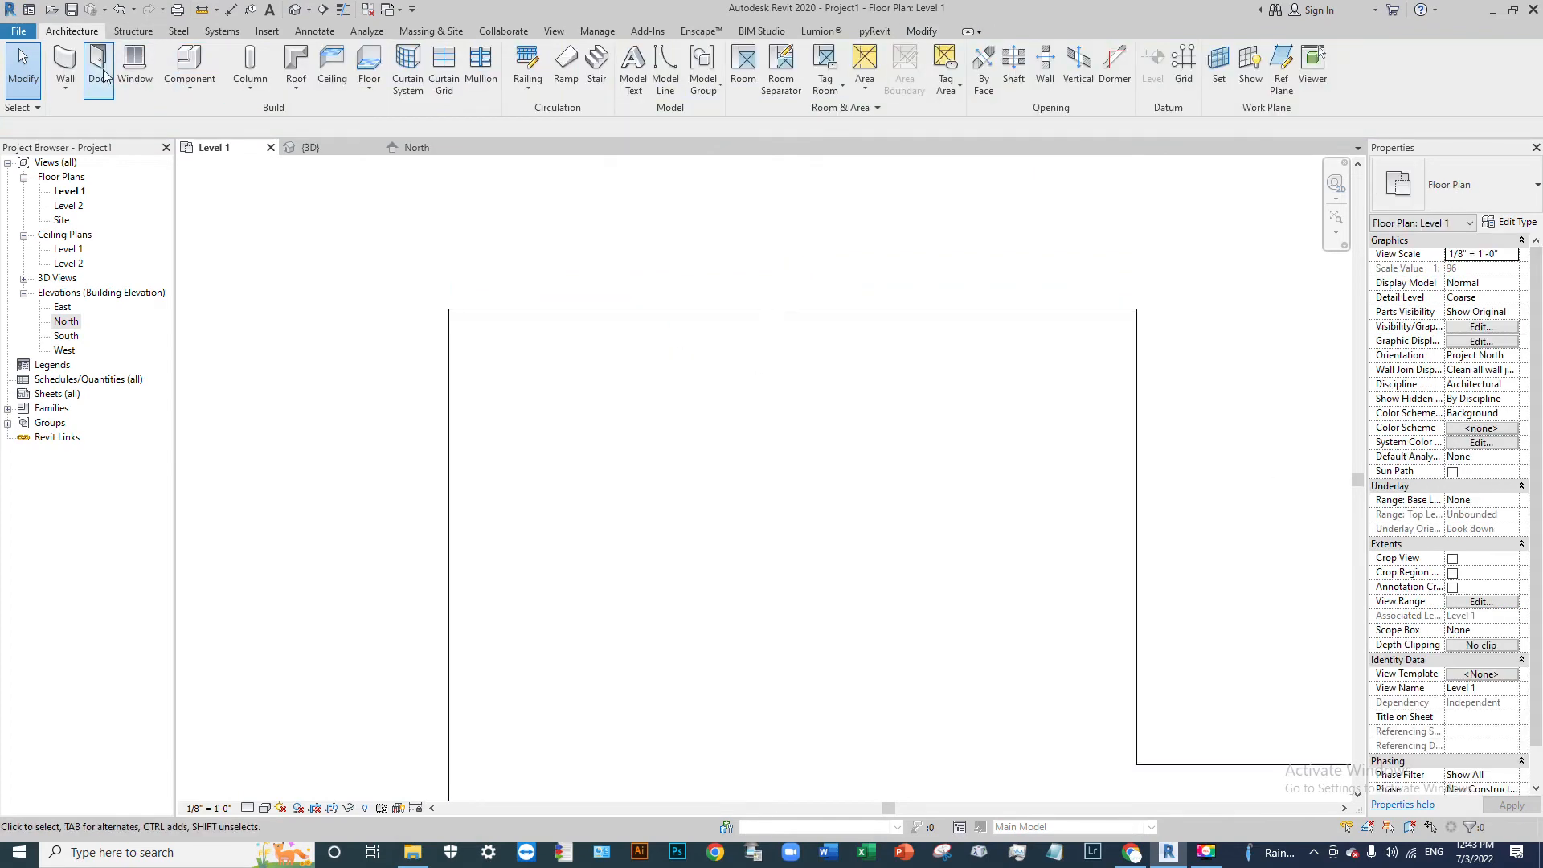
Step: Draw a 37' Generic - 8" wall along the floor's north edge, corner to corner, with a top offset of -0' 6"
{"action": "left_click", "coordinate": [65, 65]}
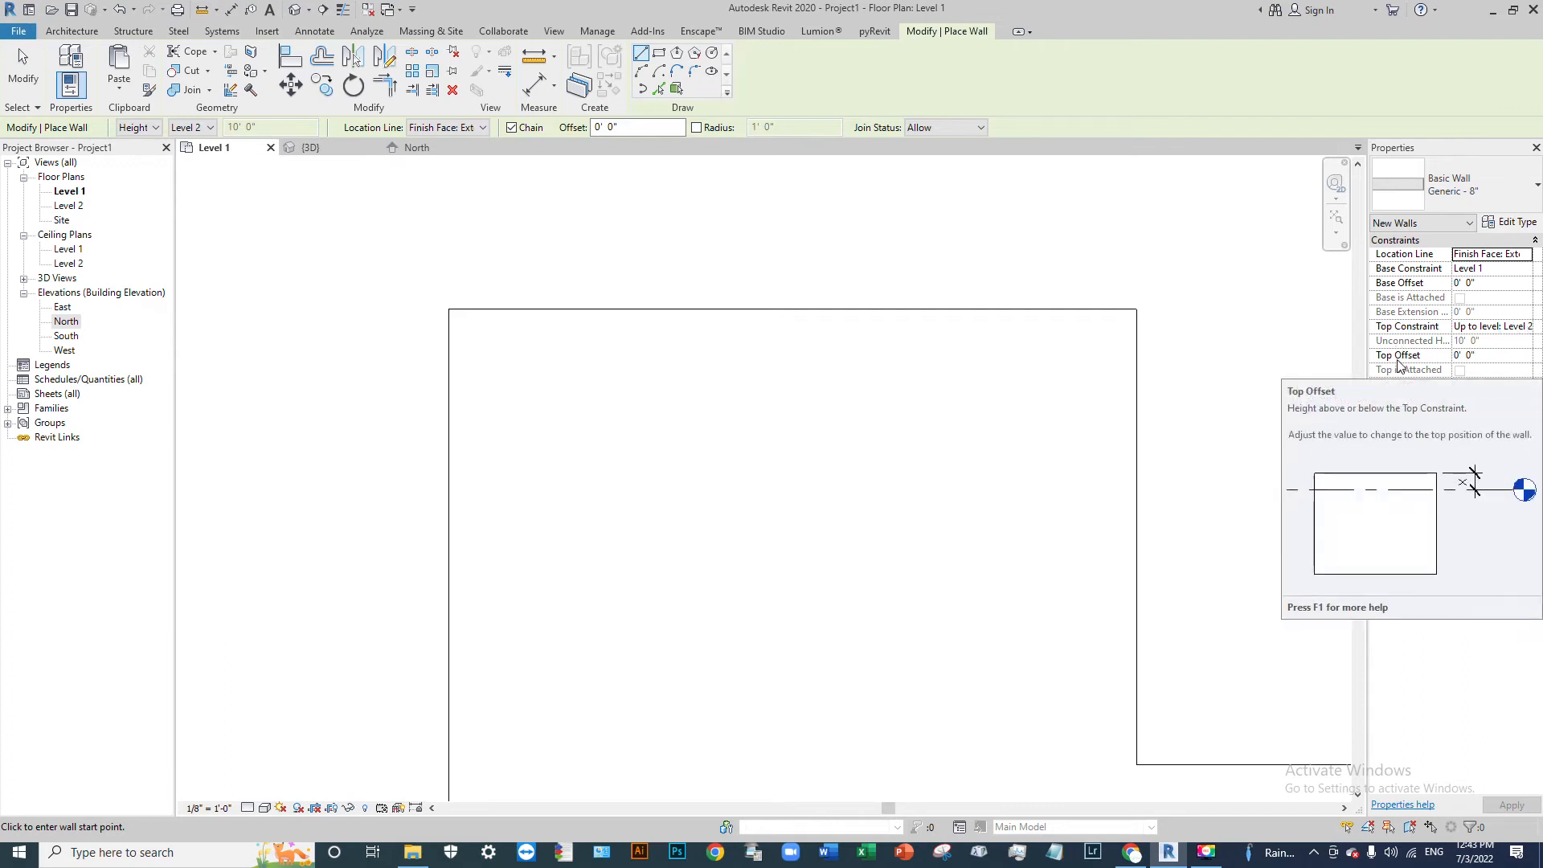
{"action": "left_click", "coordinate": [1505, 356]}
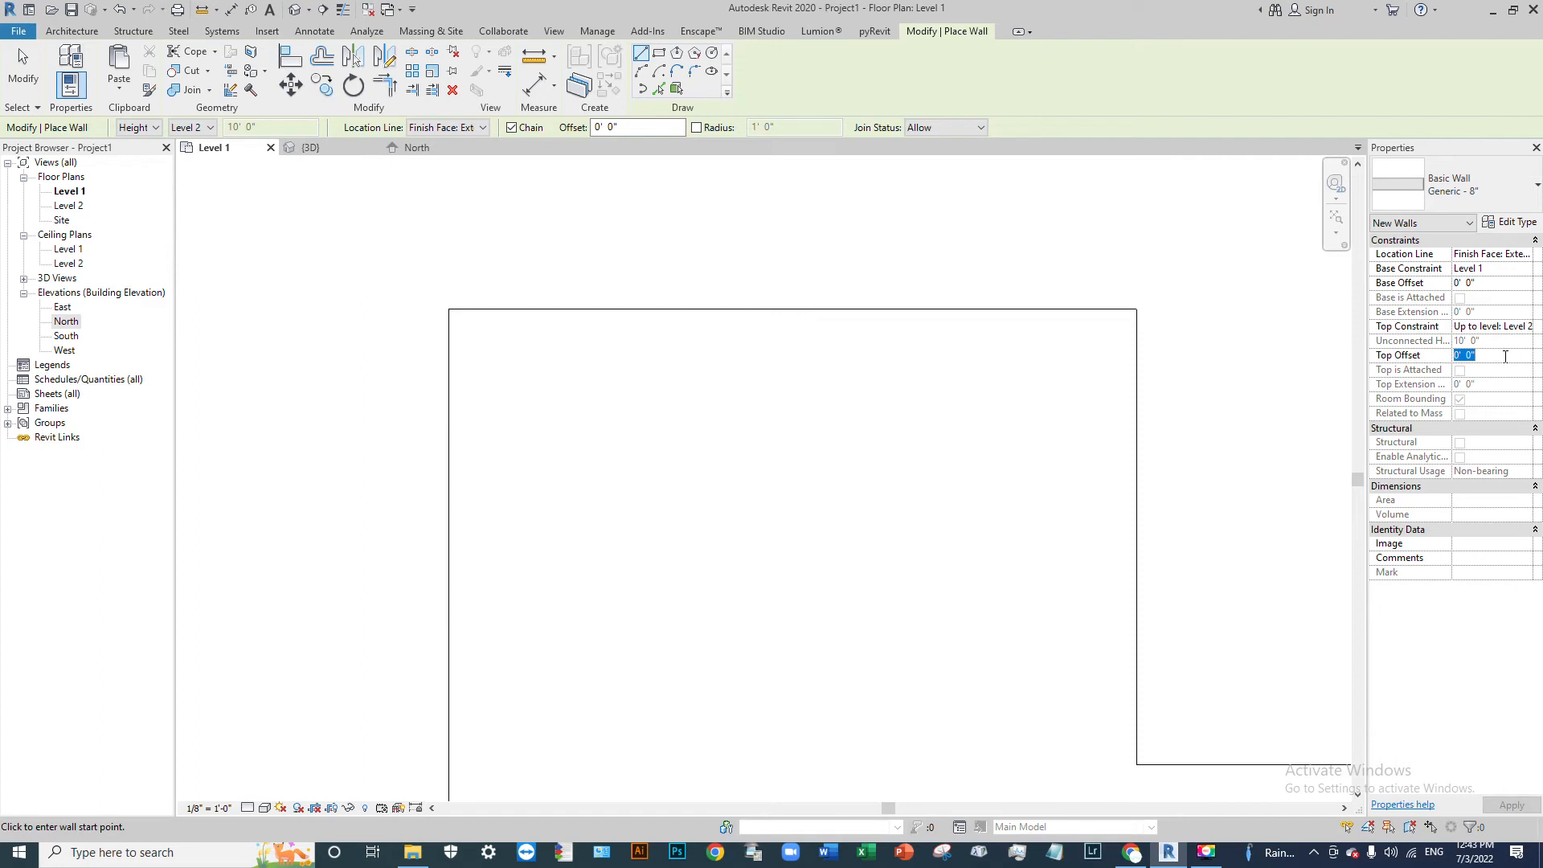
{"action": "type", "text": "-6"}
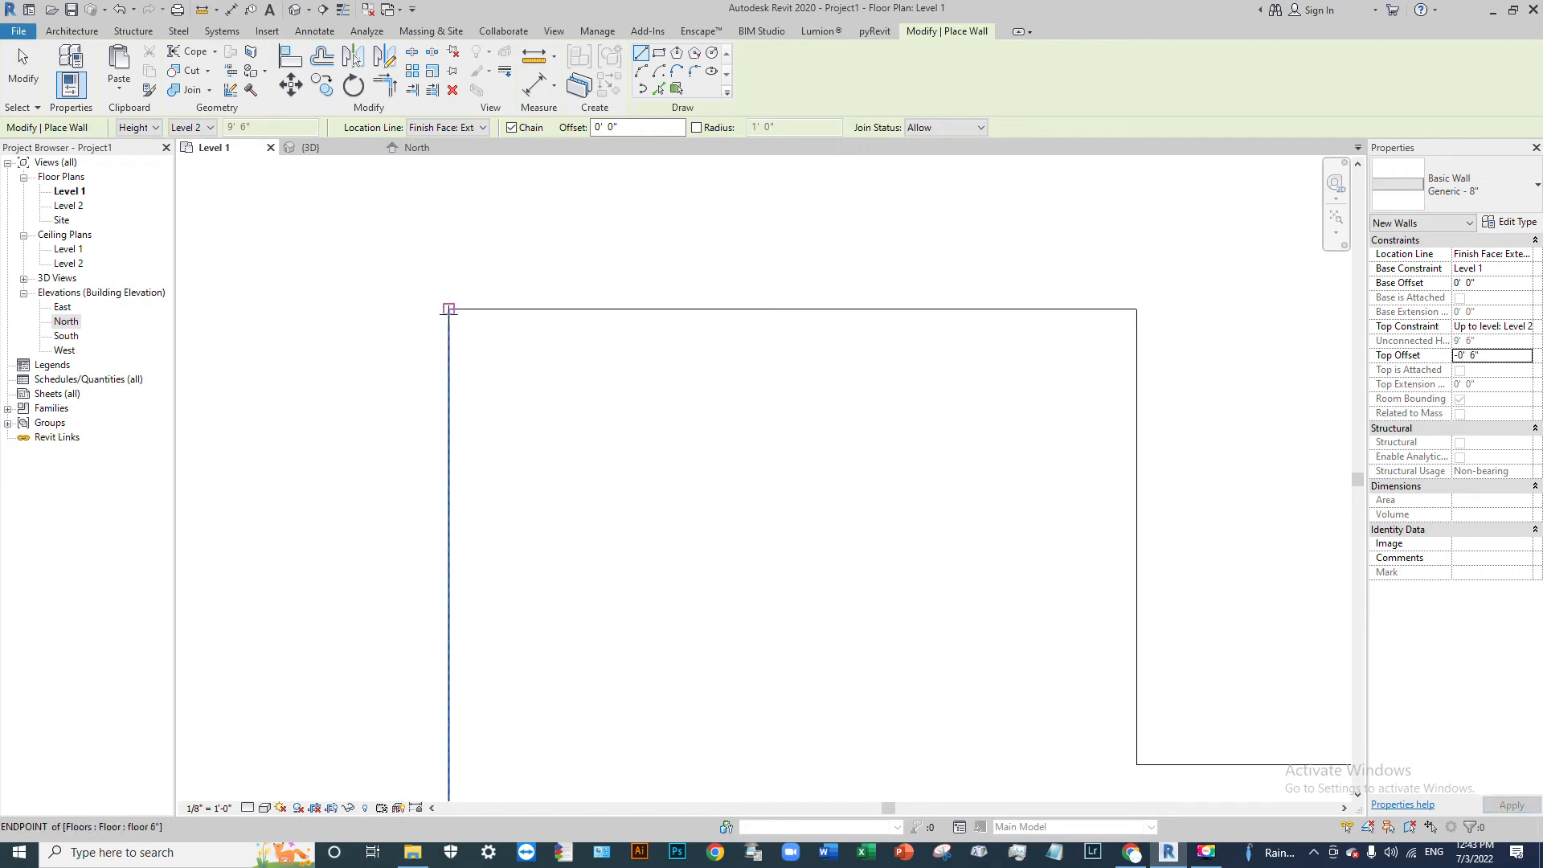
{"action": "left_click", "coordinate": [448, 310]}
{"action": "left_click", "coordinate": [1136, 310]}
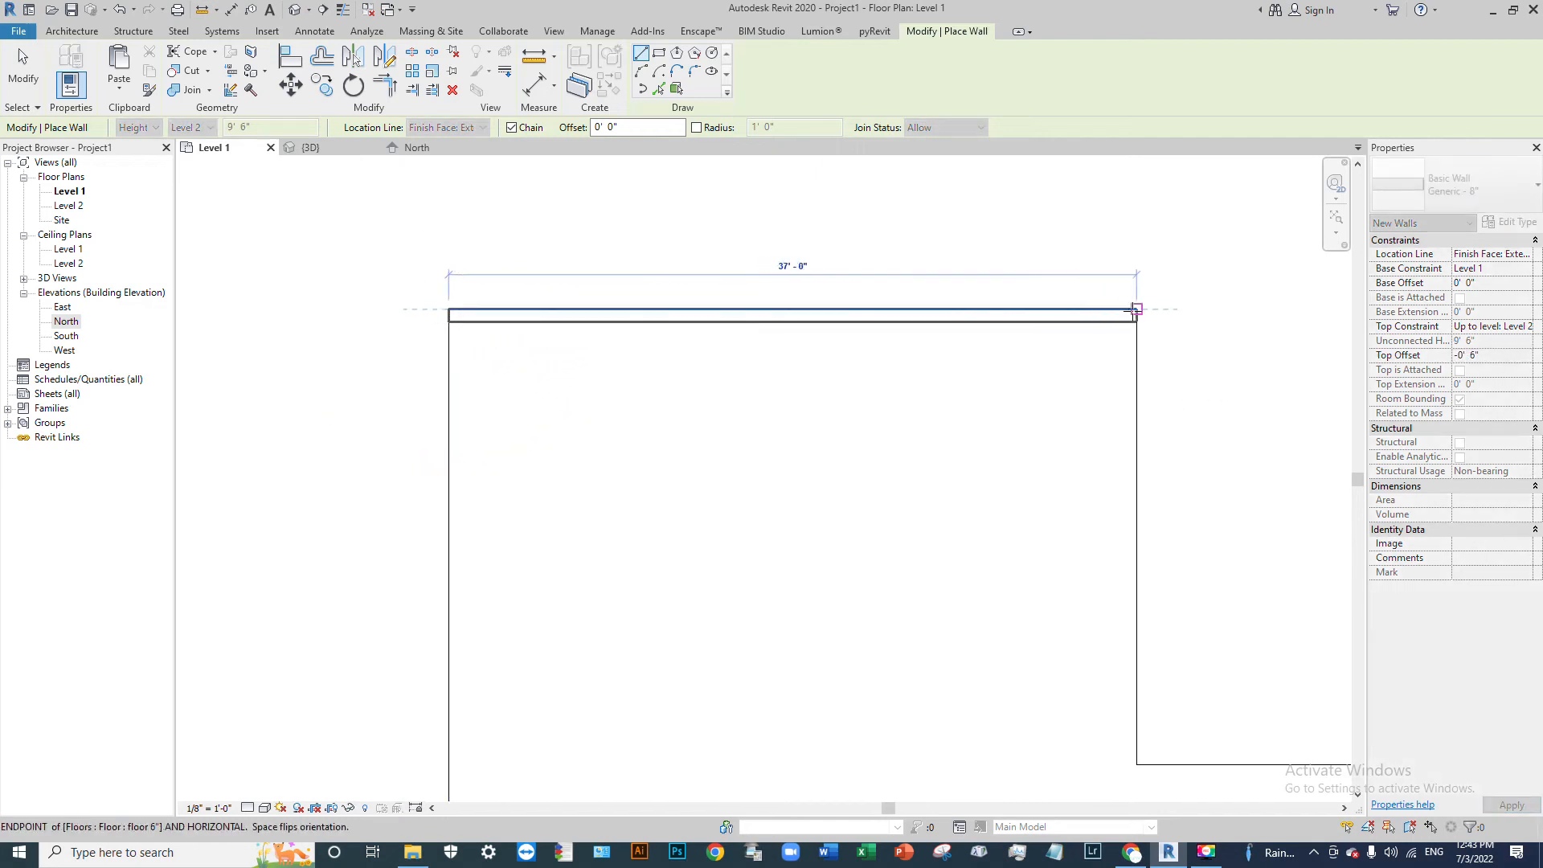
{"action": "key", "text": "Escape"}
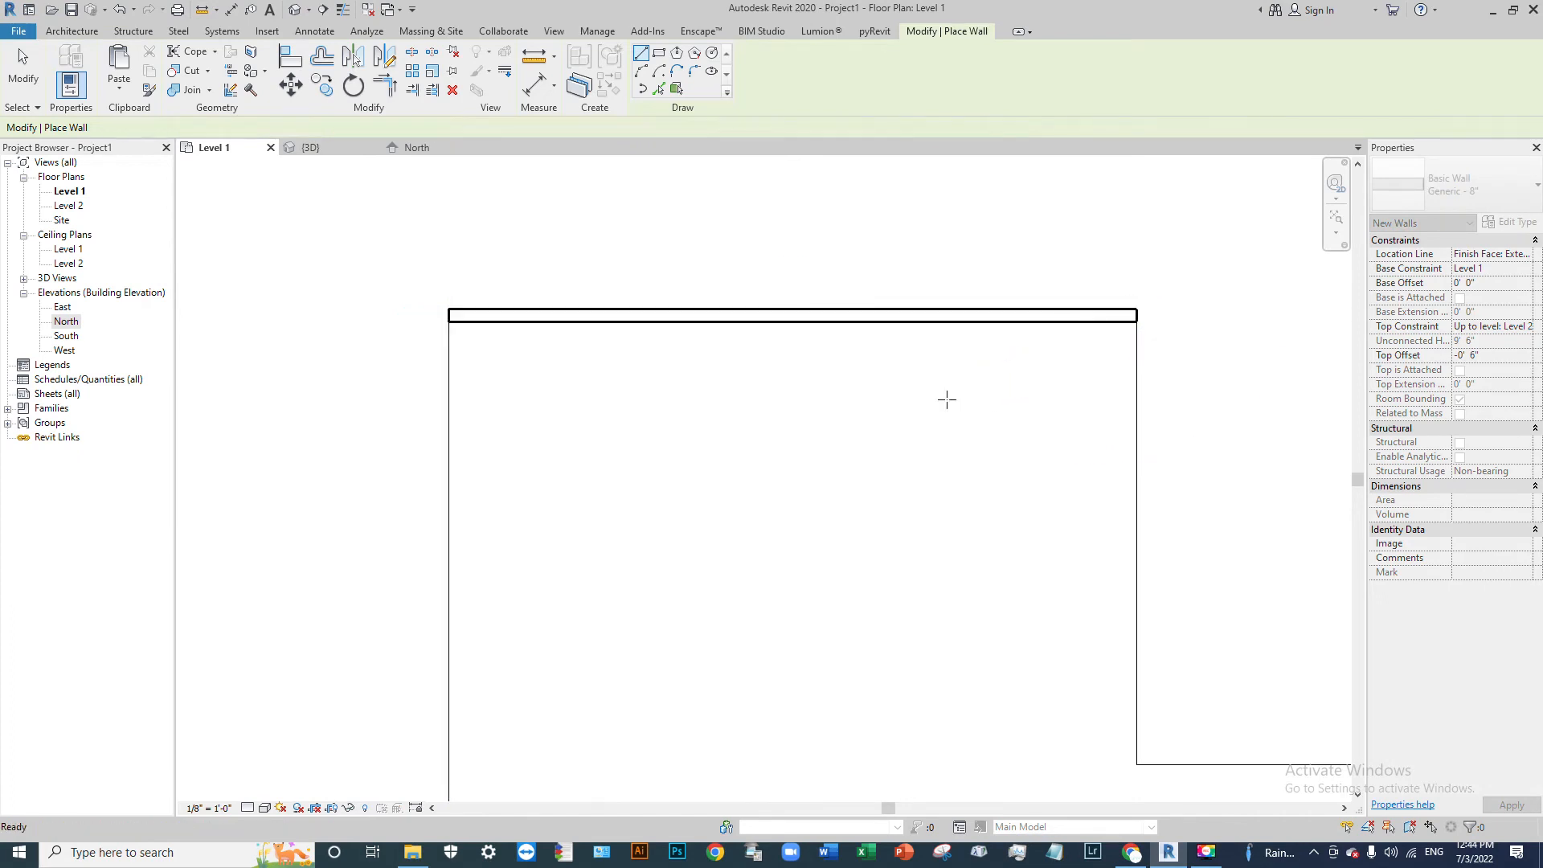
Step: Examine in the 3D view how the new wall's top corner meets the underside of the Level 2 floor
{"action": "left_click", "coordinate": [295, 8]}
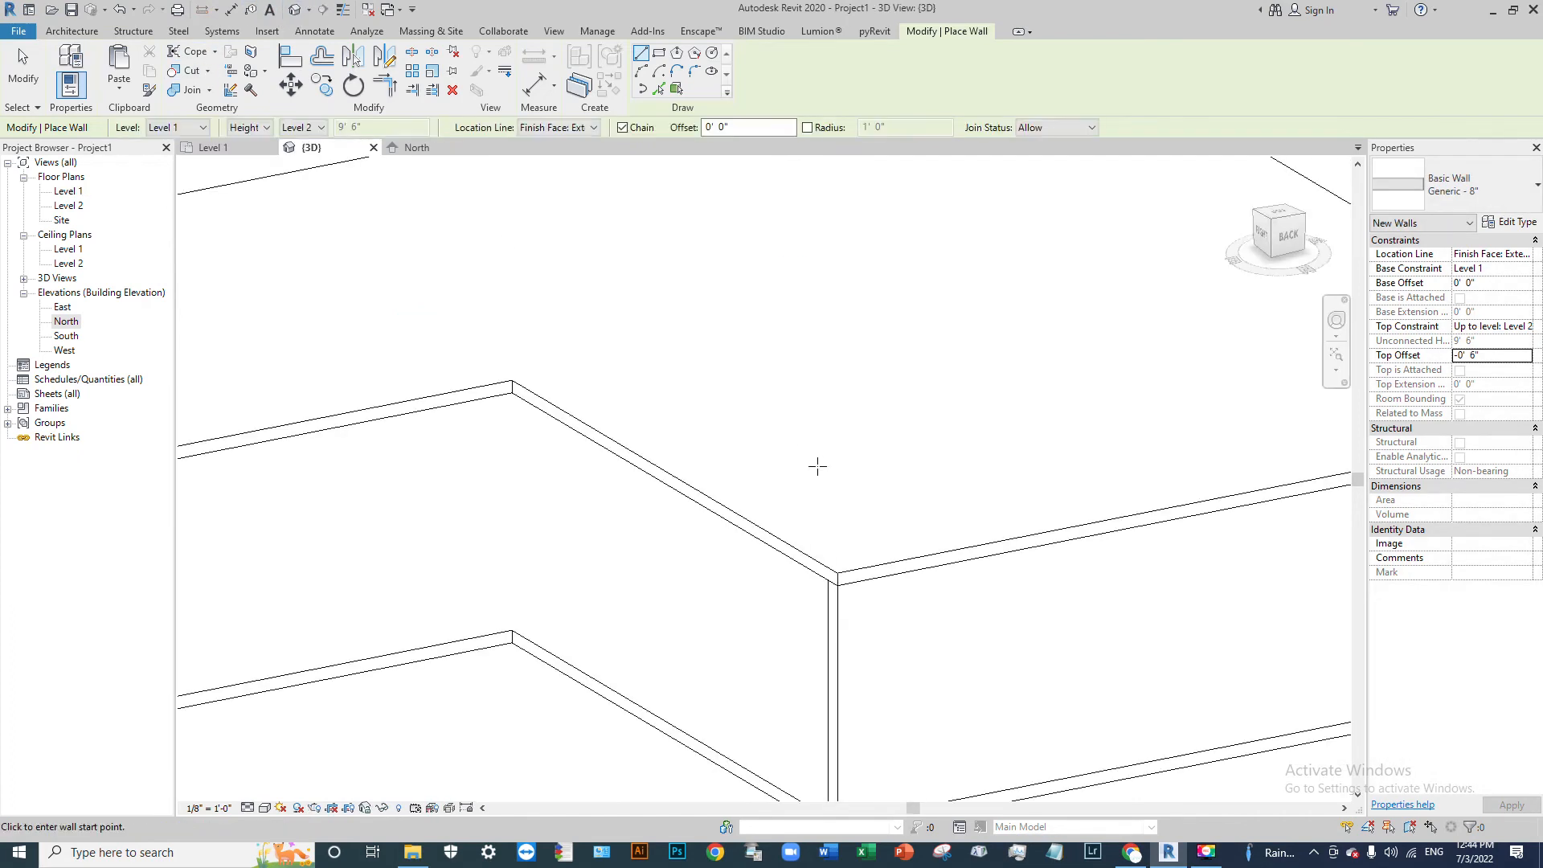
{"action": "scroll", "coordinate": [860, 557], "scroll_direction": "down", "scroll_amount": 5}
{"action": "middle_click_drag", "start_coordinate": [861, 556], "coordinate": [1026, 533], "text": "shift"}
{"action": "scroll", "coordinate": [1010, 485], "scroll_direction": "up", "scroll_amount": 6}
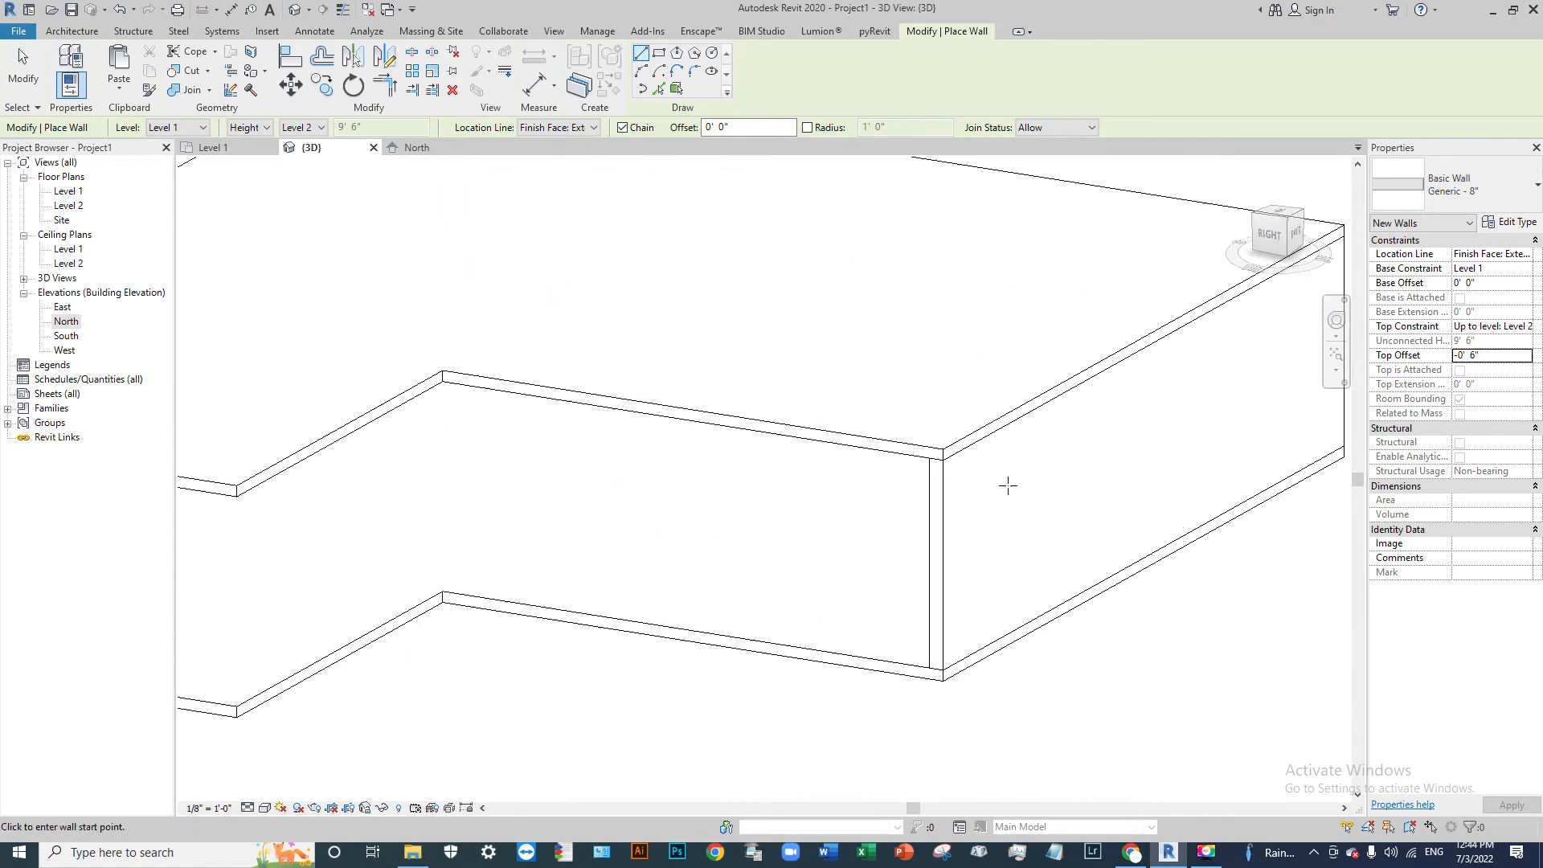
{"action": "scroll", "coordinate": [937, 768], "scroll_direction": "up", "scroll_amount": 2}
{"action": "scroll", "coordinate": [909, 696], "scroll_direction": "down", "scroll_amount": 2}
{"action": "scroll", "coordinate": [914, 424], "scroll_direction": "up", "scroll_amount": 2}
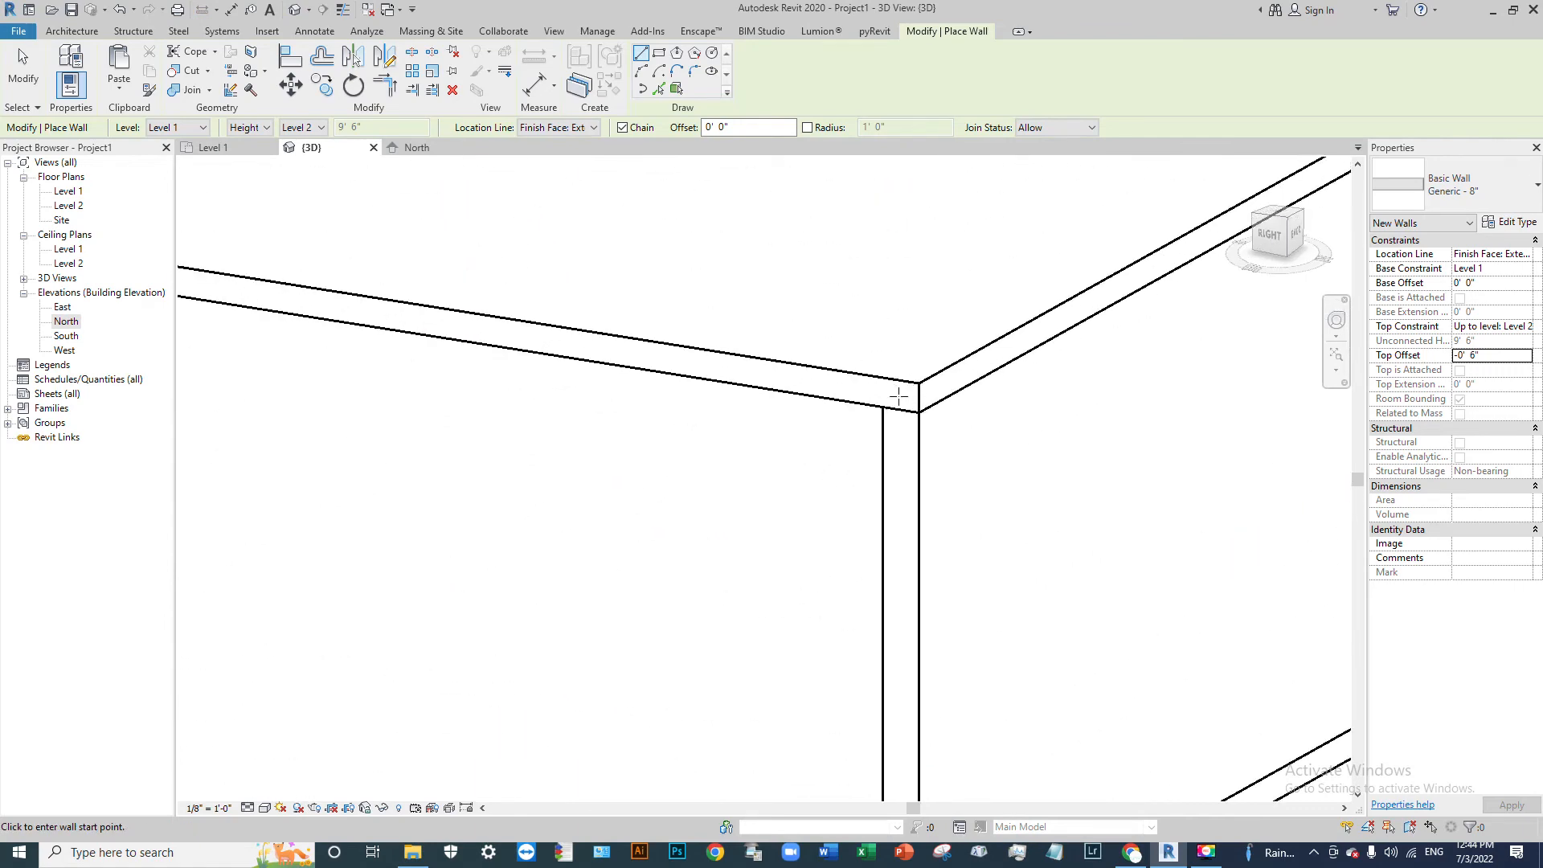
{"action": "scroll", "coordinate": [843, 420], "scroll_direction": "down", "scroll_amount": 2}
{"action": "middle_click_drag", "start_coordinate": [1018, 507], "coordinate": [888, 544], "text": "shift"}
{"action": "key", "text": "Escape"}
{"action": "key", "text": "Escape"}
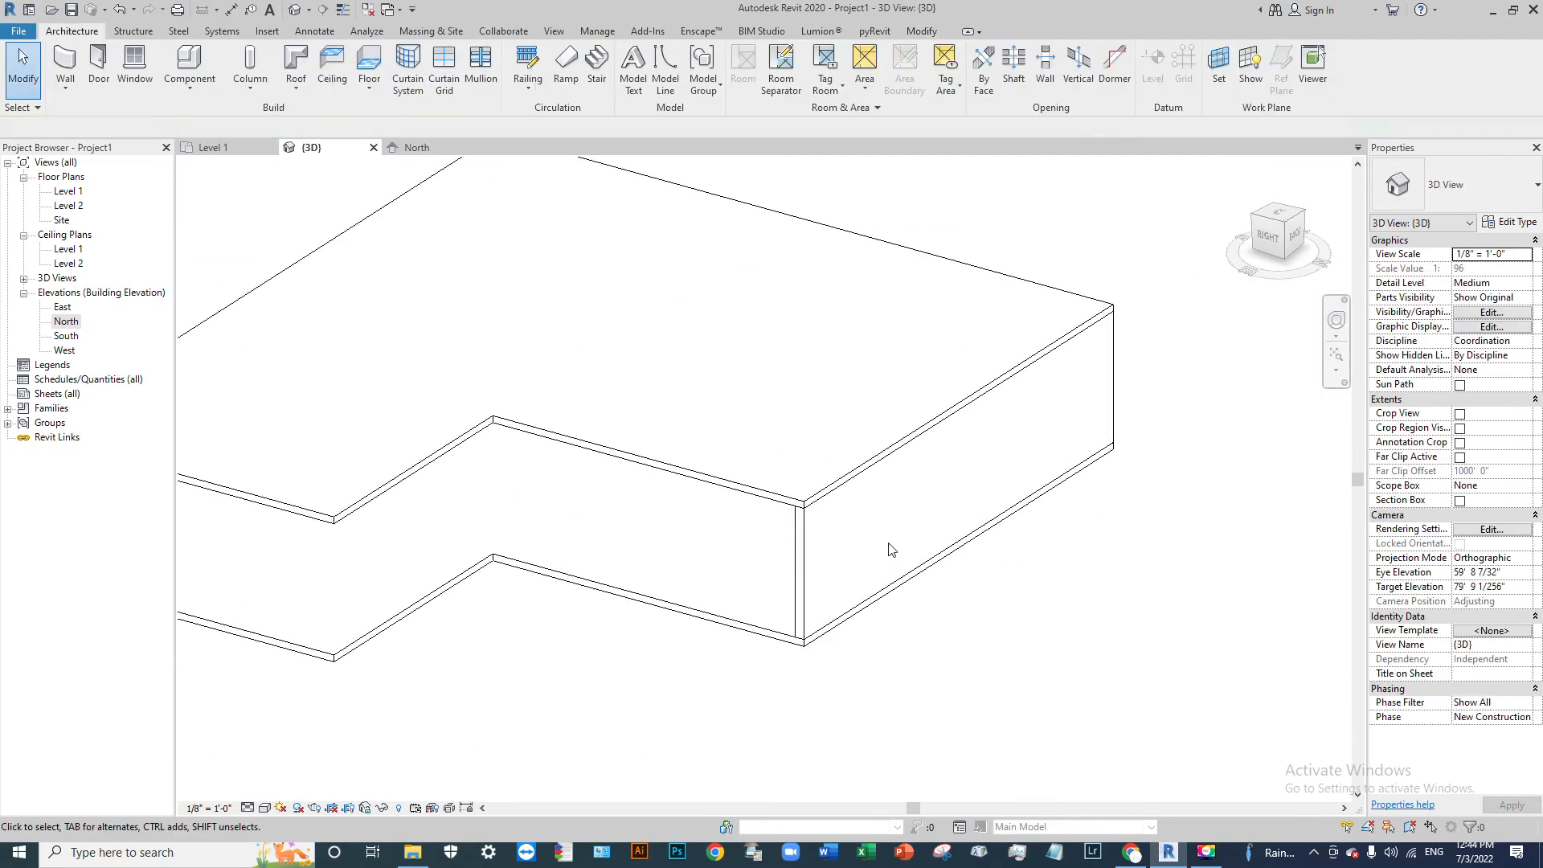
{"action": "scroll", "coordinate": [816, 512], "scroll_direction": "up", "scroll_amount": 4}
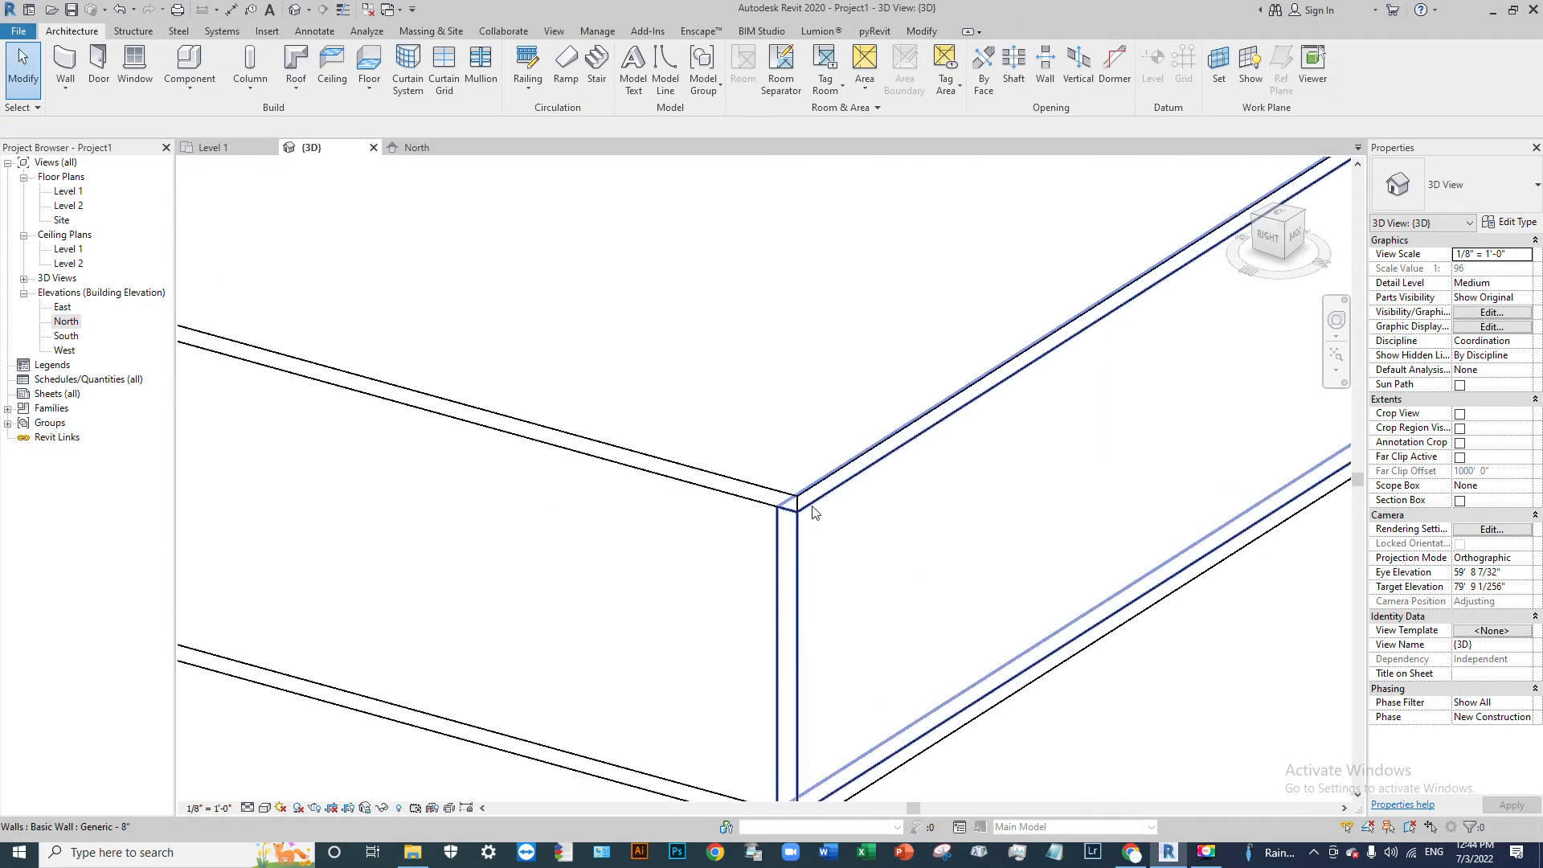
Step: Review the new wall's top offset and inspect its fit between the two floors from several angles
{"action": "left_click", "coordinate": [793, 549]}
{"action": "scroll", "coordinate": [793, 548], "scroll_direction": "down", "scroll_amount": 3}
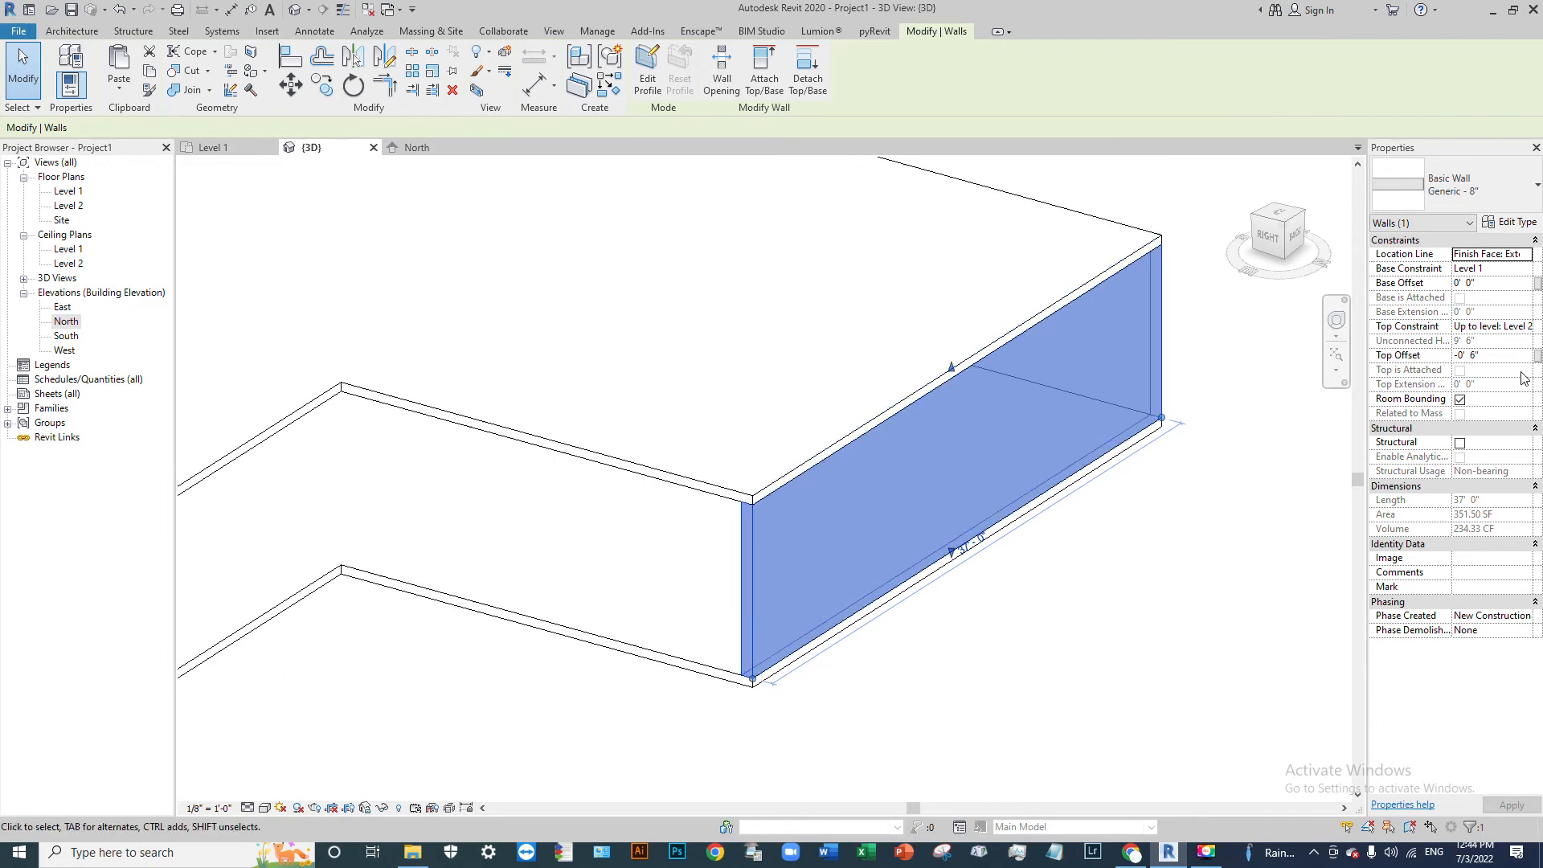
{"action": "left_click", "coordinate": [1510, 355]}
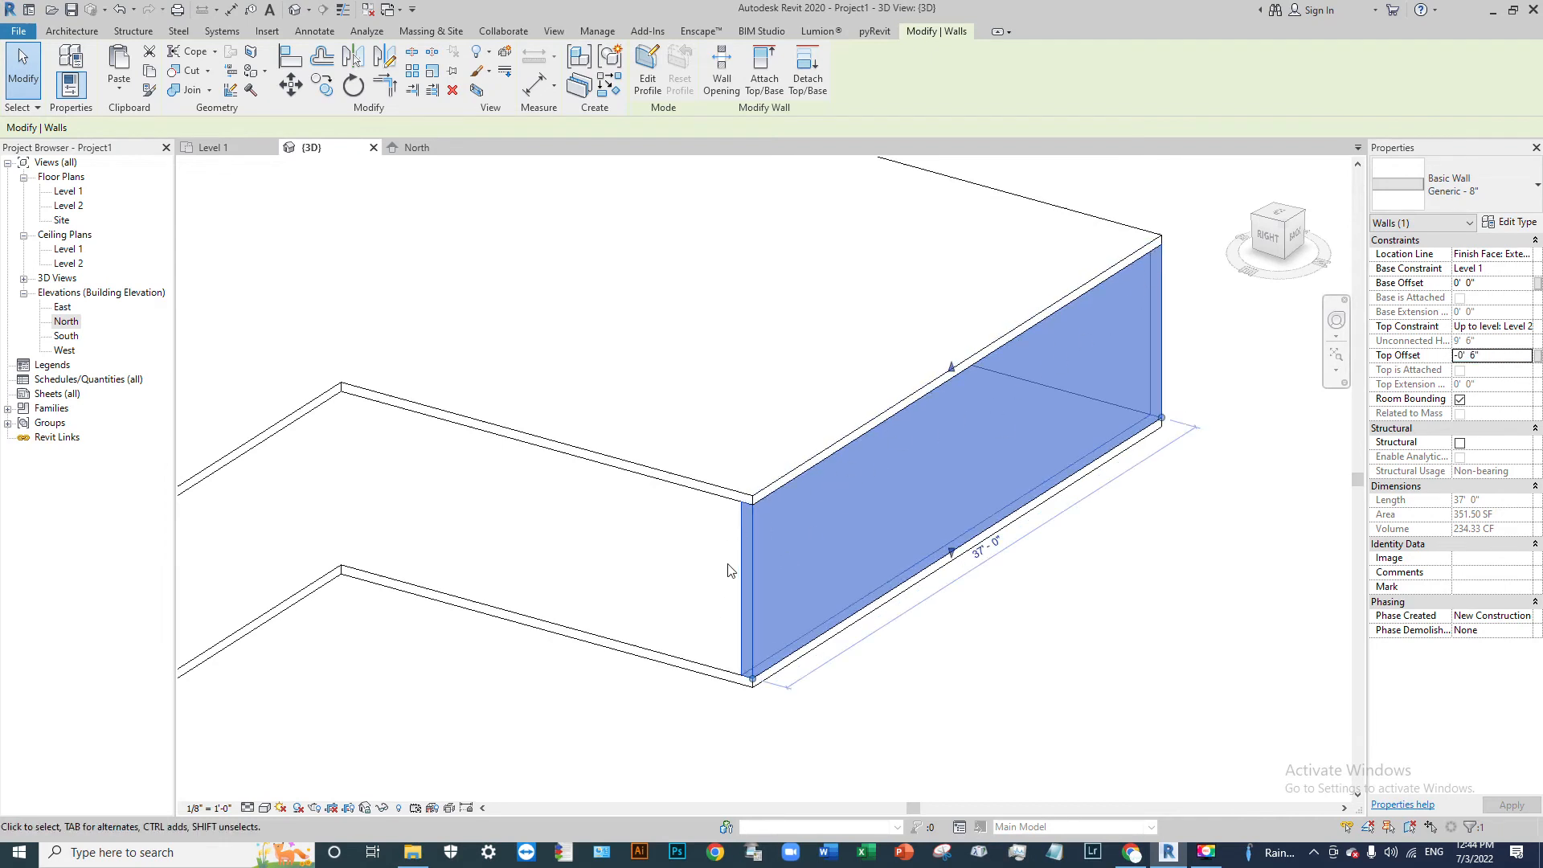
{"action": "left_click", "coordinate": [1041, 651]}
{"action": "middle_click_drag", "start_coordinate": [1041, 651], "coordinate": [802, 568], "text": "shift"}
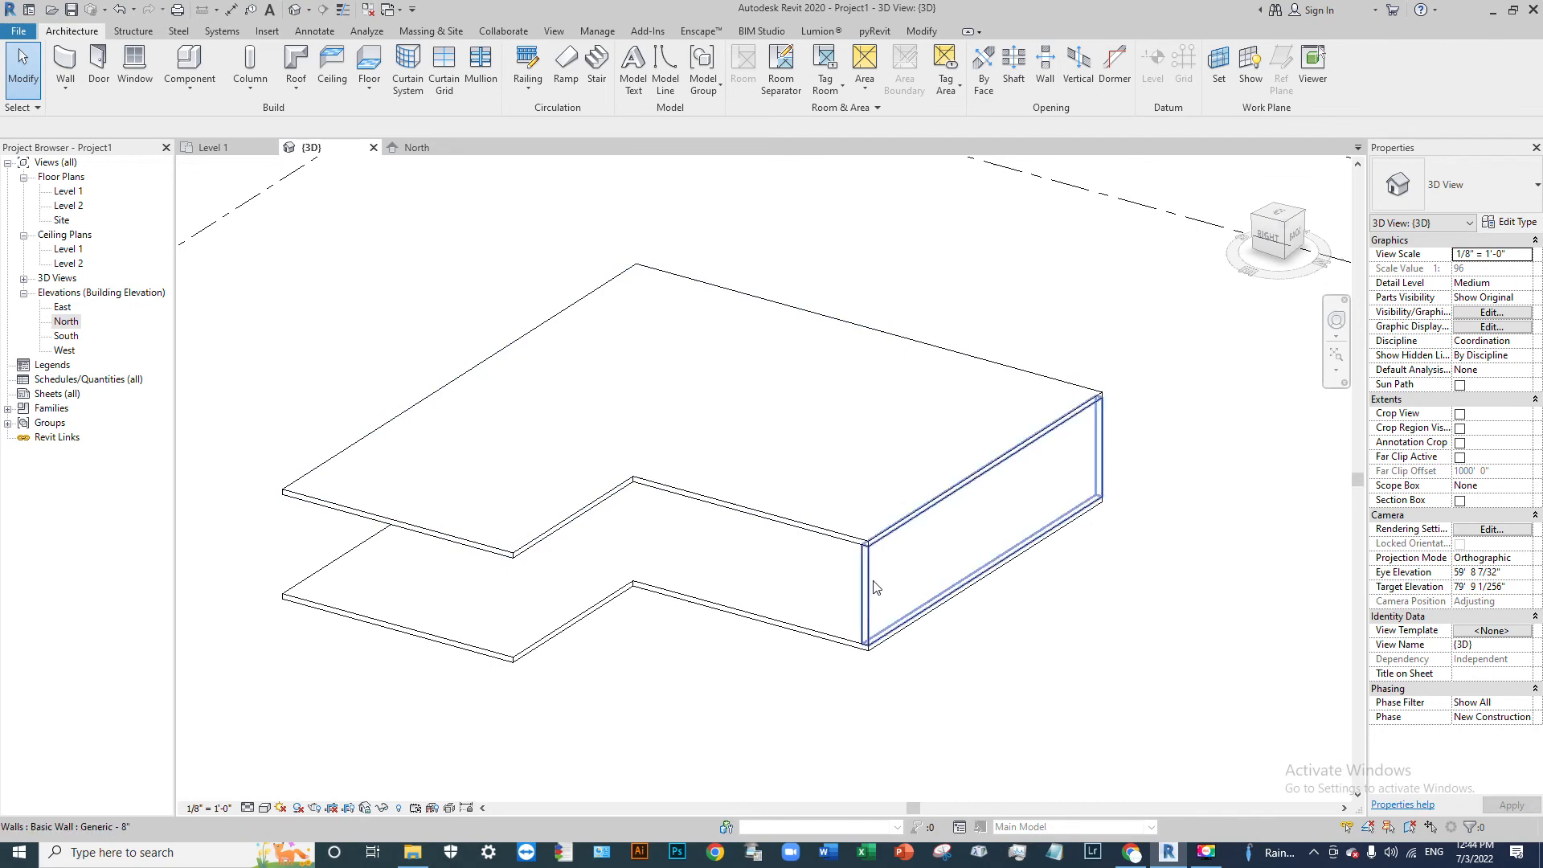
{"action": "middle_click_drag", "start_coordinate": [1014, 563], "coordinate": [948, 587], "text": "shift"}
{"action": "scroll", "coordinate": [949, 587], "scroll_direction": "down", "scroll_amount": 2}
{"action": "scroll", "coordinate": [867, 576], "scroll_direction": "up", "scroll_amount": 5}
{"action": "scroll", "coordinate": [774, 482], "scroll_direction": "down", "scroll_amount": 3}
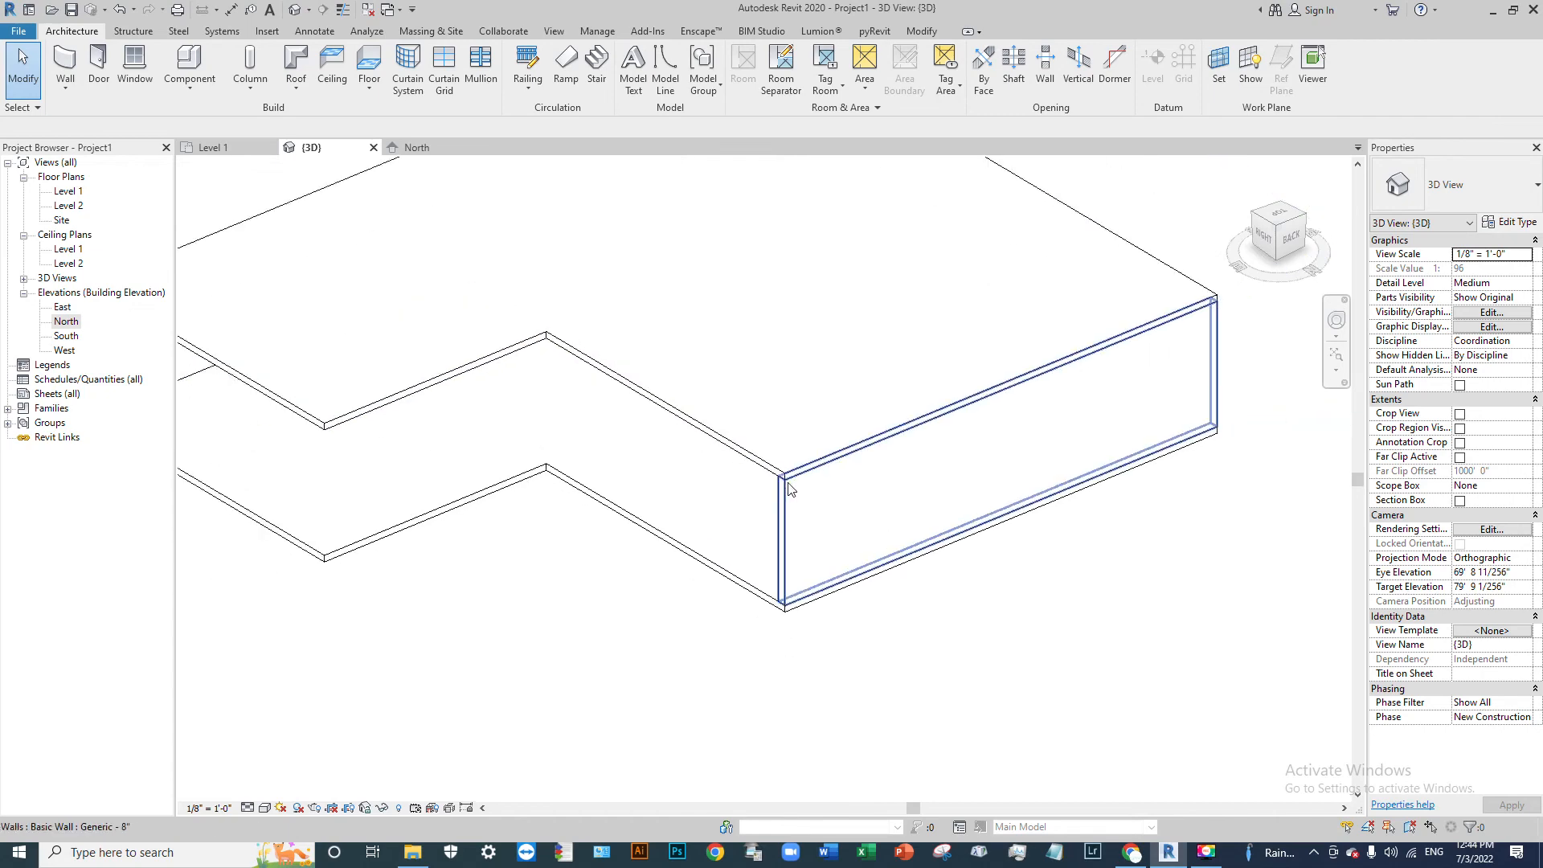
{"action": "middle_click_drag", "start_coordinate": [695, 497], "coordinate": [782, 667]}
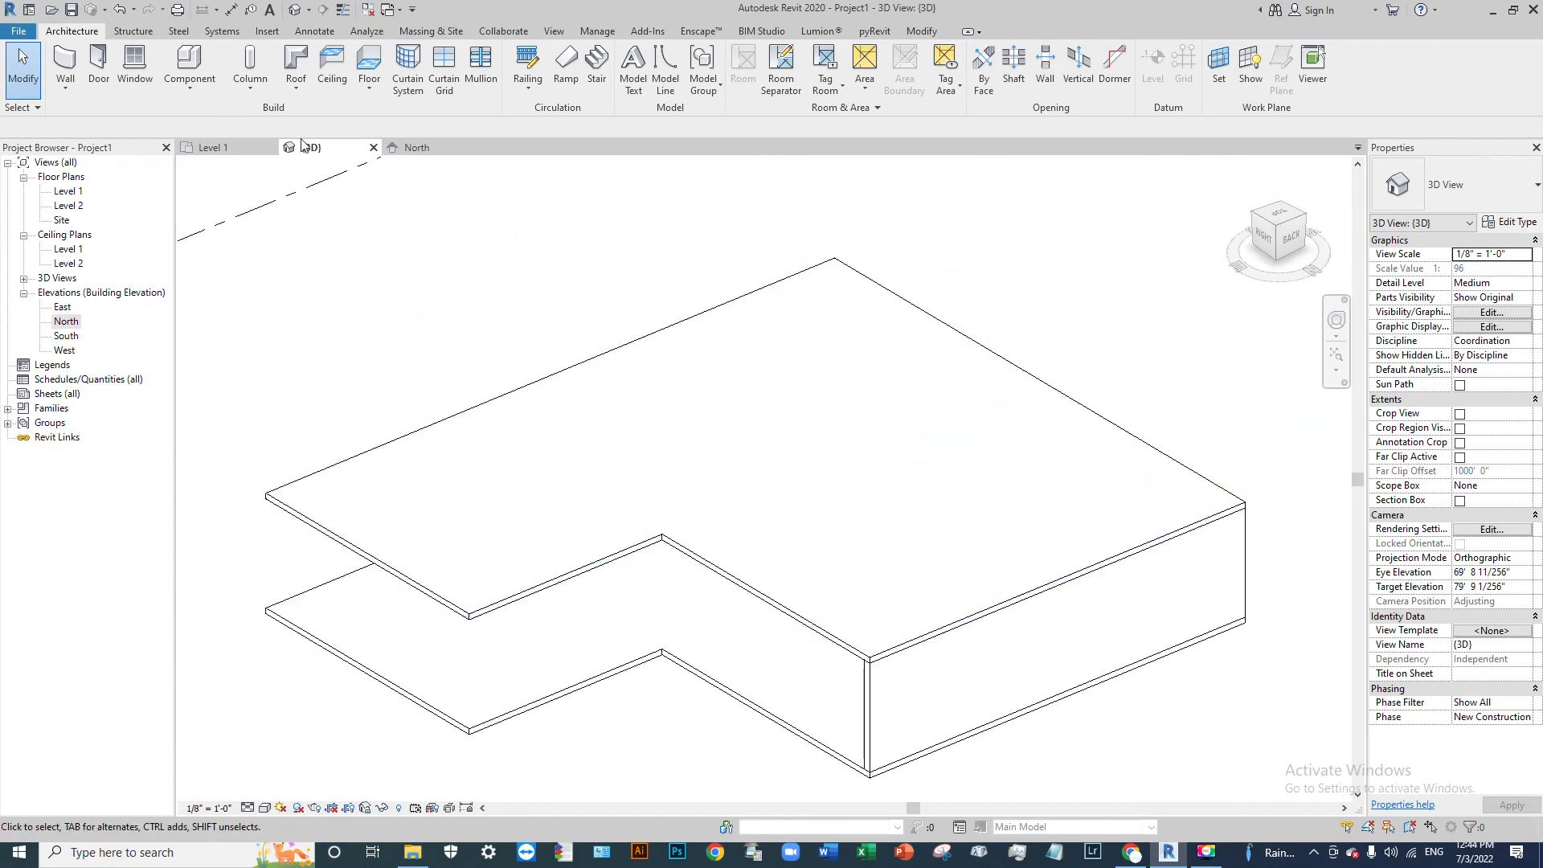
Step: Edit the Level 1 floor's boundary, adding a rectangular opening inside its southeast wing, and finish the sketch
{"action": "left_click", "coordinate": [213, 147]}
{"action": "scroll", "coordinate": [562, 241], "scroll_direction": "down", "scroll_amount": 3}
{"action": "scroll", "coordinate": [547, 233], "scroll_direction": "down", "scroll_amount": 3}
{"action": "scroll", "coordinate": [707, 329], "scroll_direction": "up", "scroll_amount": 3}
{"action": "double_click", "coordinate": [718, 340]}
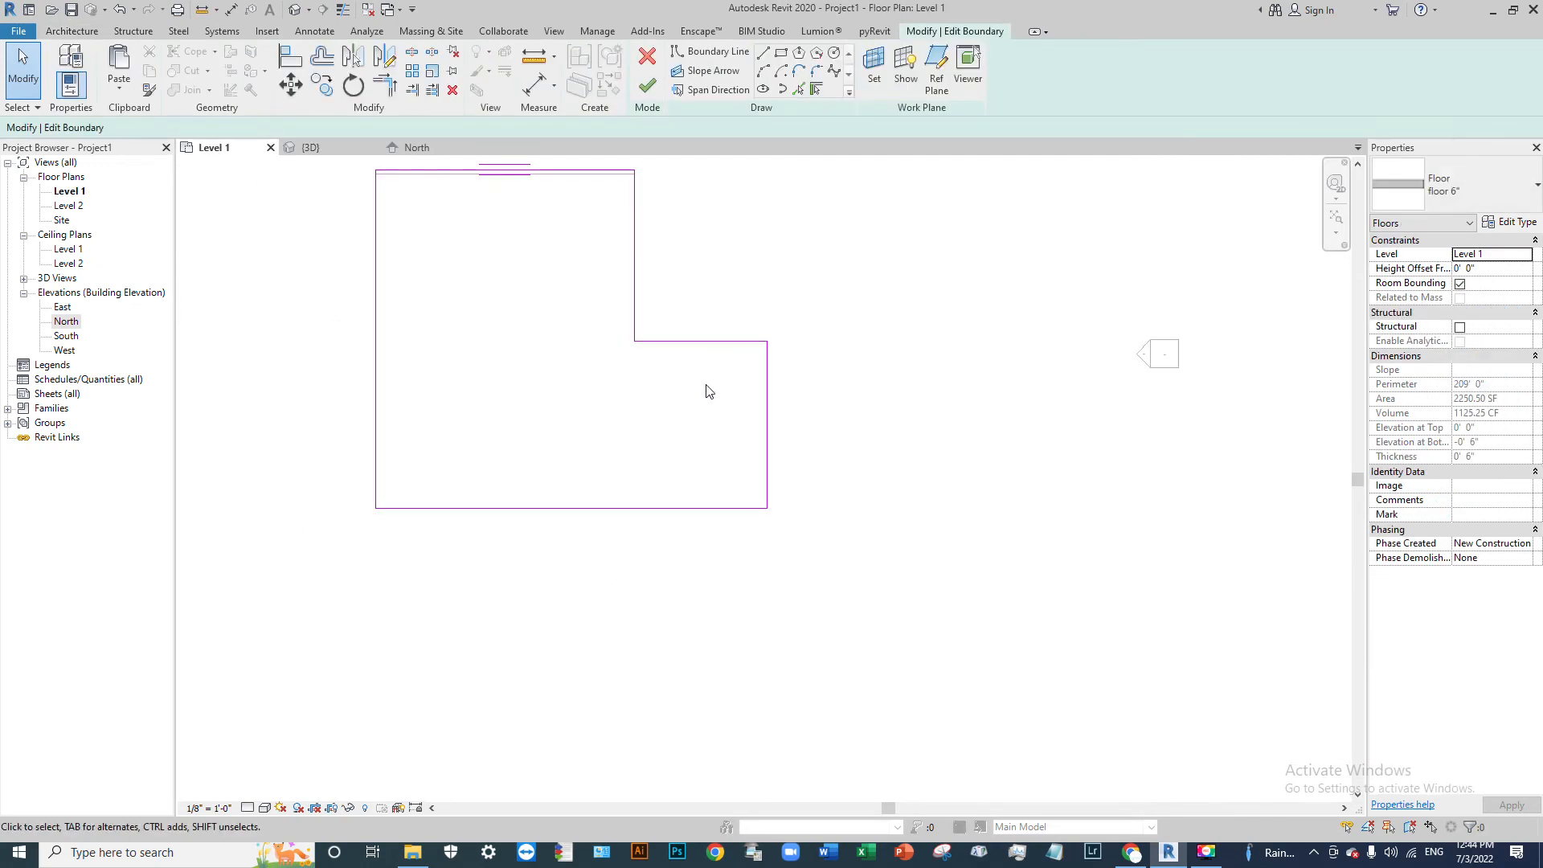
{"action": "left_click", "coordinate": [781, 52]}
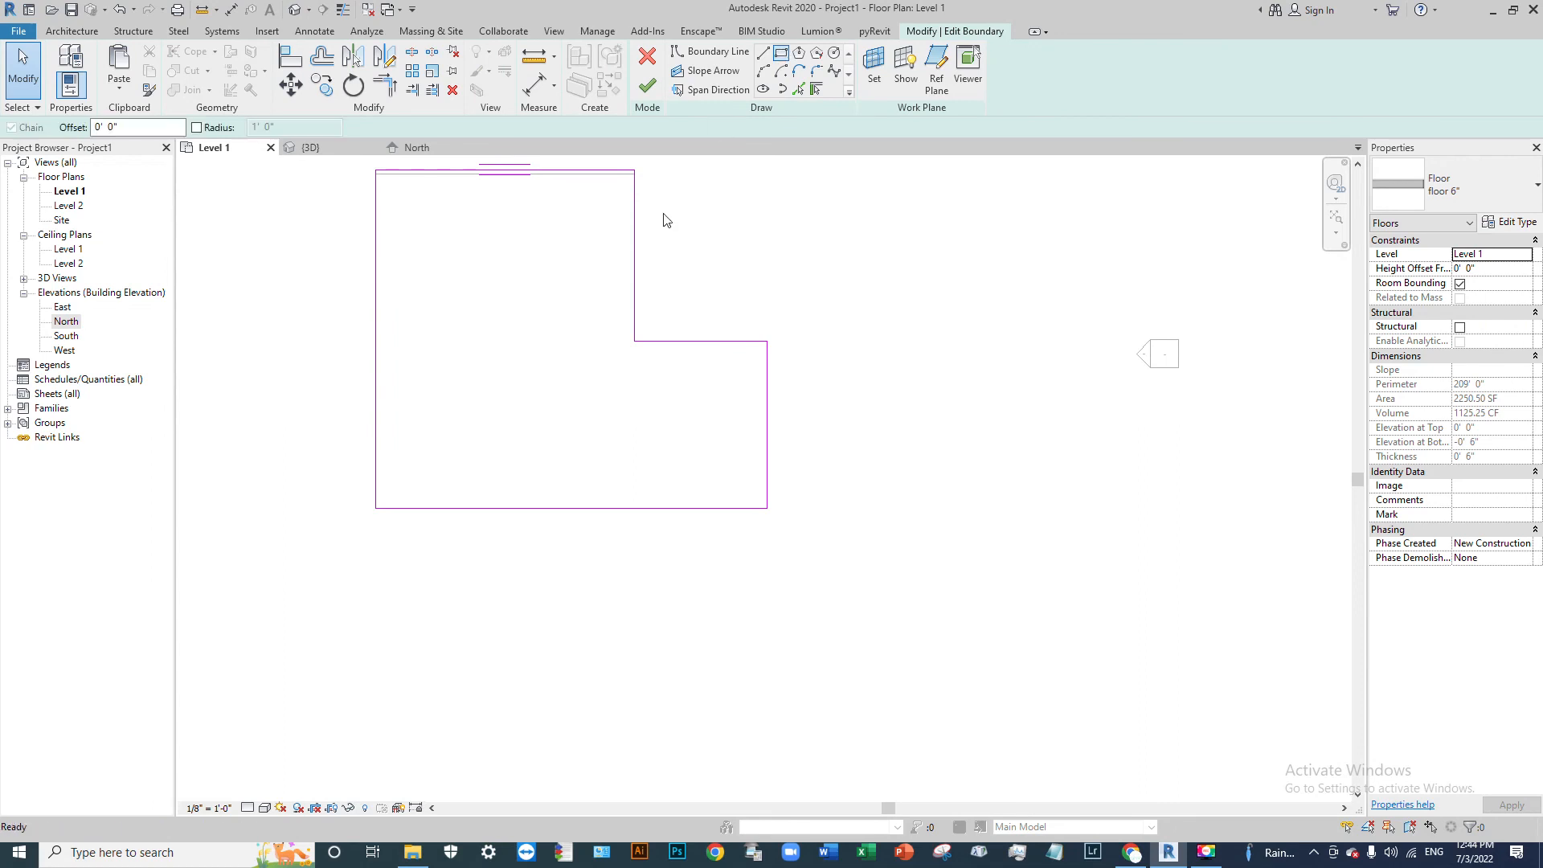
{"action": "scroll", "coordinate": [670, 387], "scroll_direction": "up", "scroll_amount": 3}
{"action": "left_click", "coordinate": [679, 355]}
{"action": "left_click", "coordinate": [819, 508]}
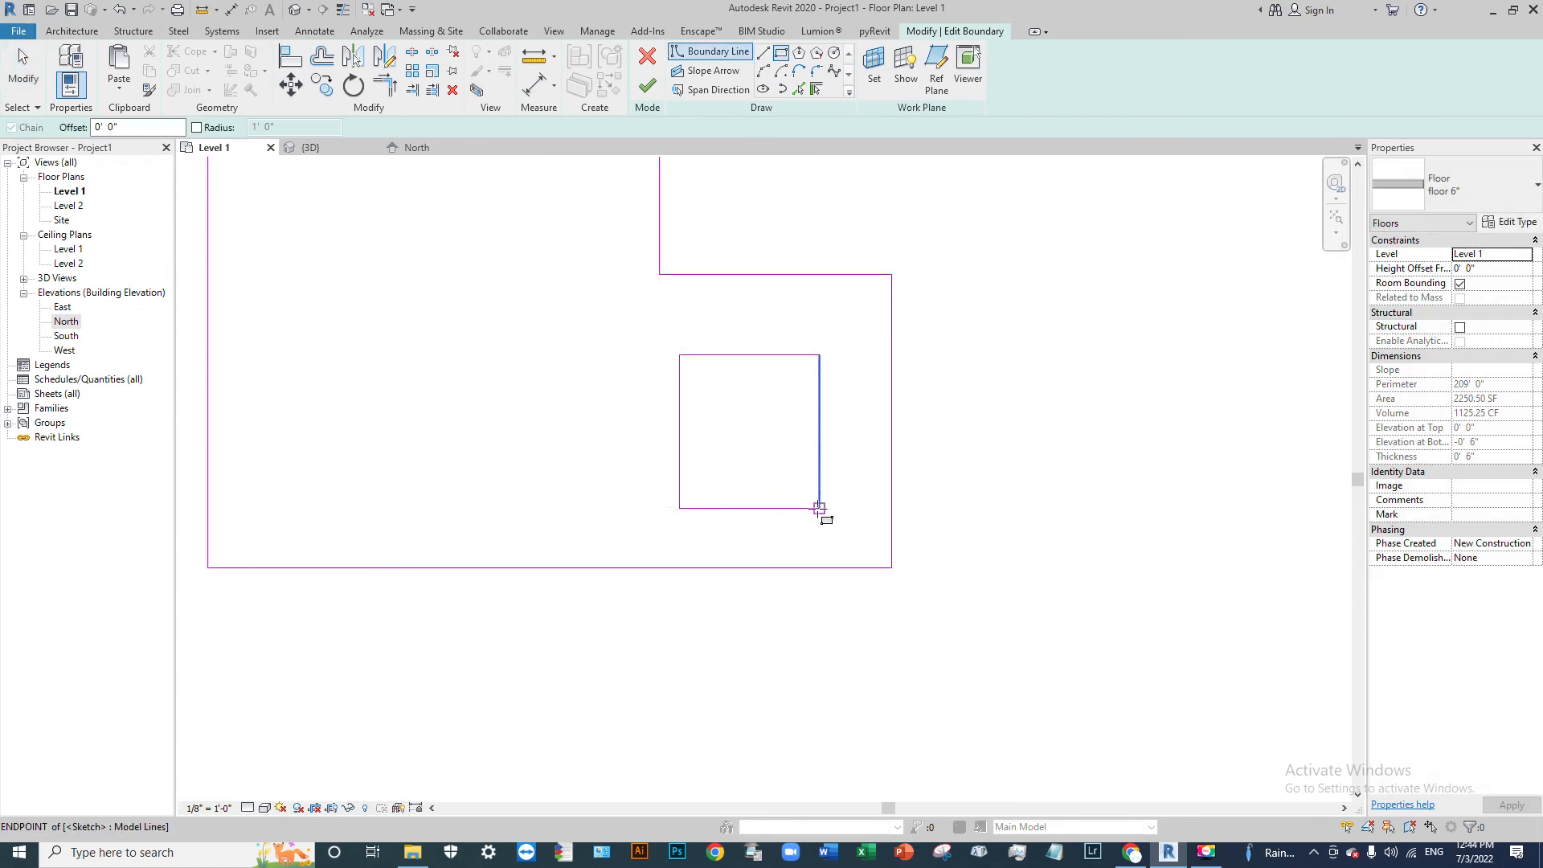
{"action": "left_click", "coordinate": [647, 85]}
{"action": "scroll", "coordinate": [989, 450], "scroll_direction": "down", "scroll_amount": 3}
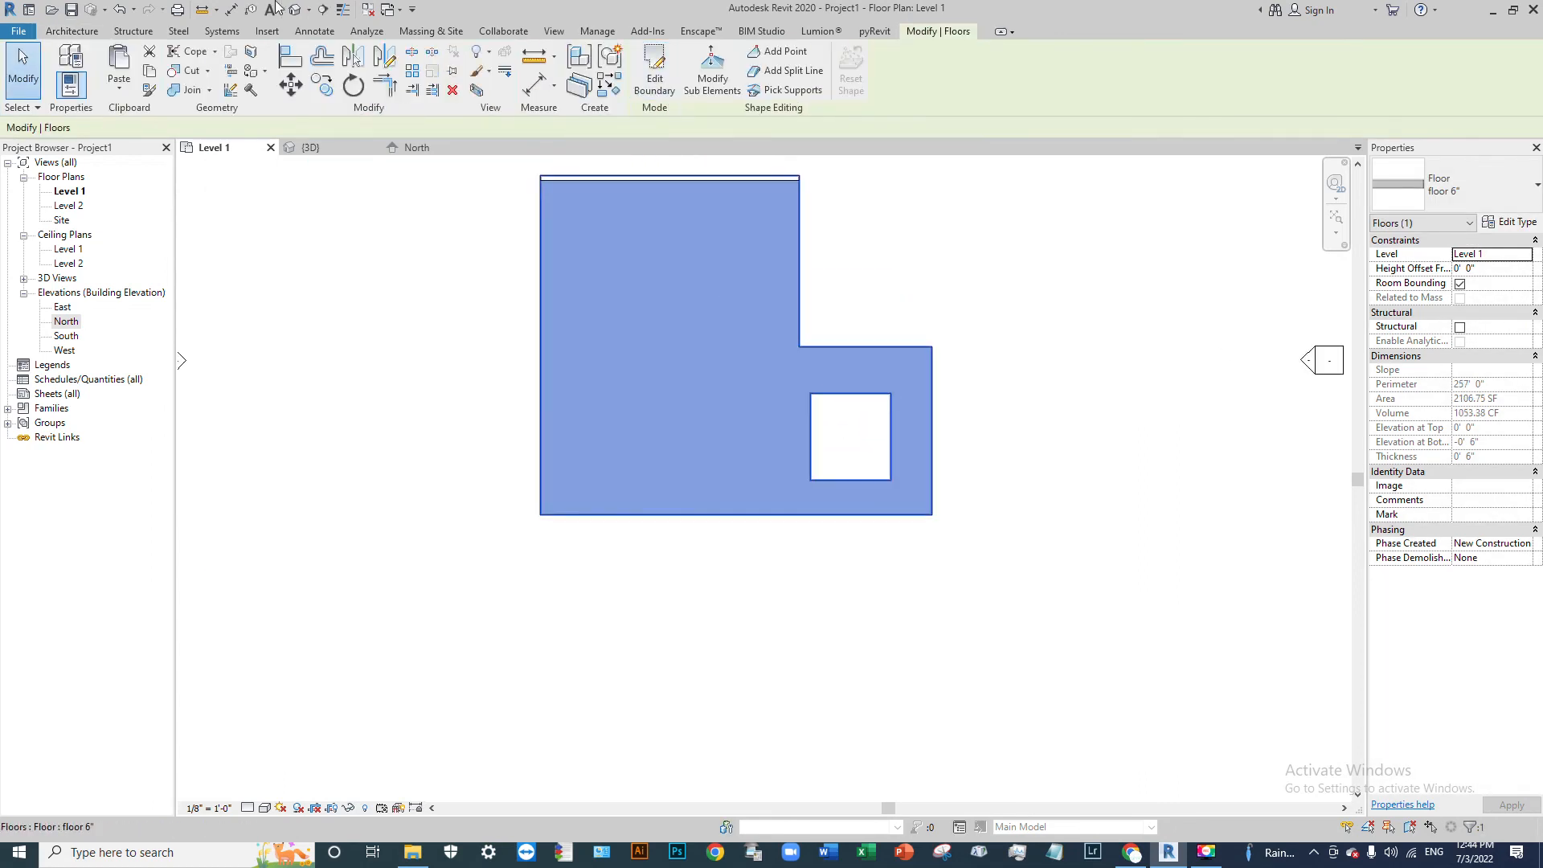
Step: Open the north wall's profile for editing from the 3D view and show the sketch in the North elevation
{"action": "left_click", "coordinate": [294, 9]}
{"action": "middle_click_drag", "start_coordinate": [764, 504], "coordinate": [677, 637], "text": "shift"}
{"action": "scroll", "coordinate": [677, 637], "scroll_direction": "up", "scroll_amount": 2}
{"action": "scroll", "coordinate": [667, 595], "scroll_direction": "down", "scroll_amount": 4}
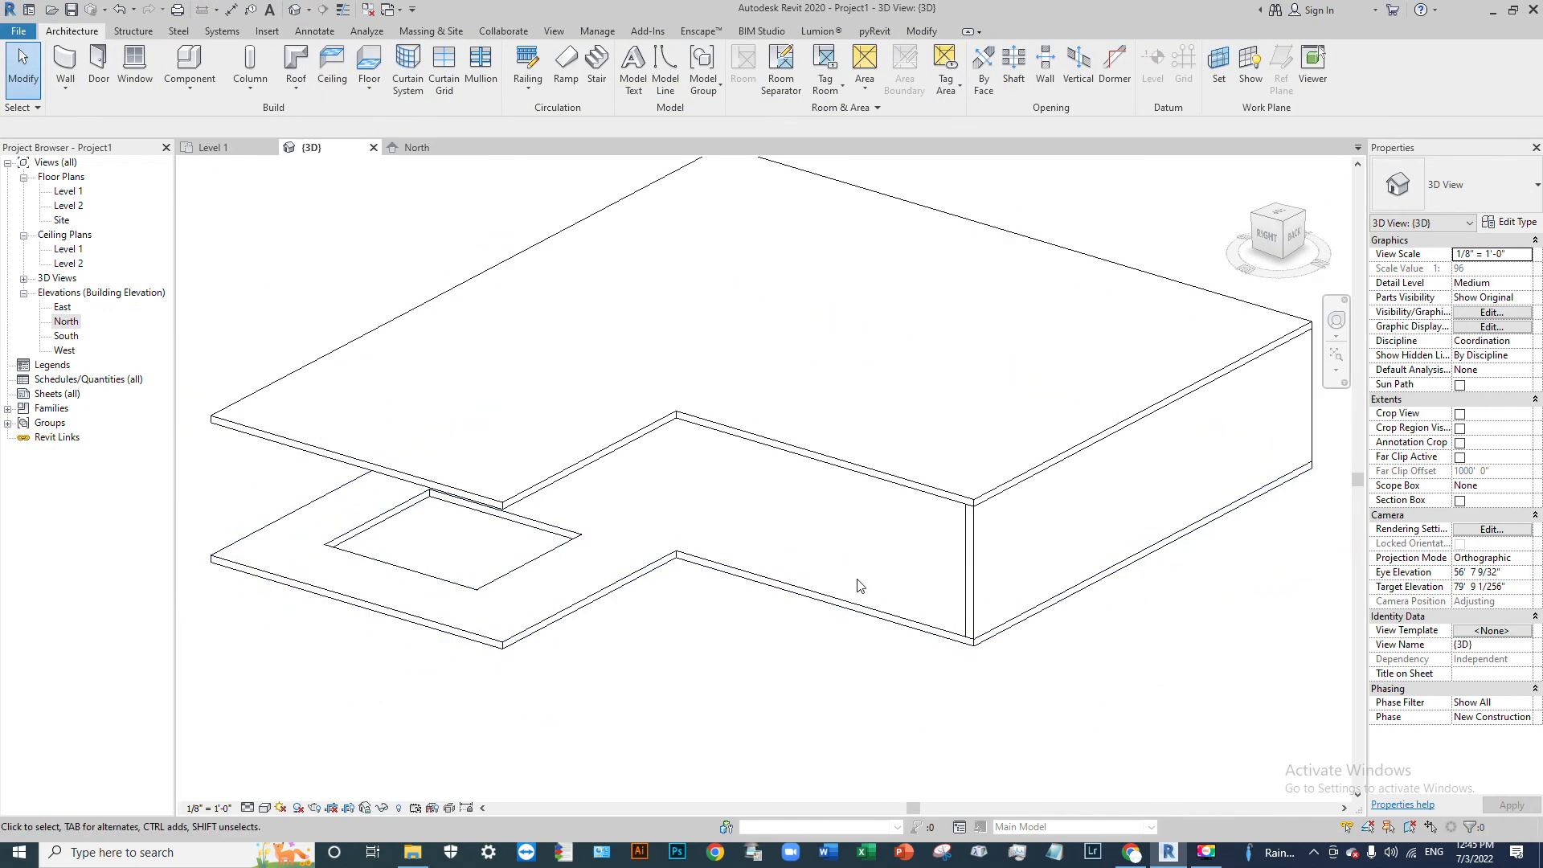
{"action": "middle_click_drag", "start_coordinate": [1037, 534], "coordinate": [936, 562], "text": "shift"}
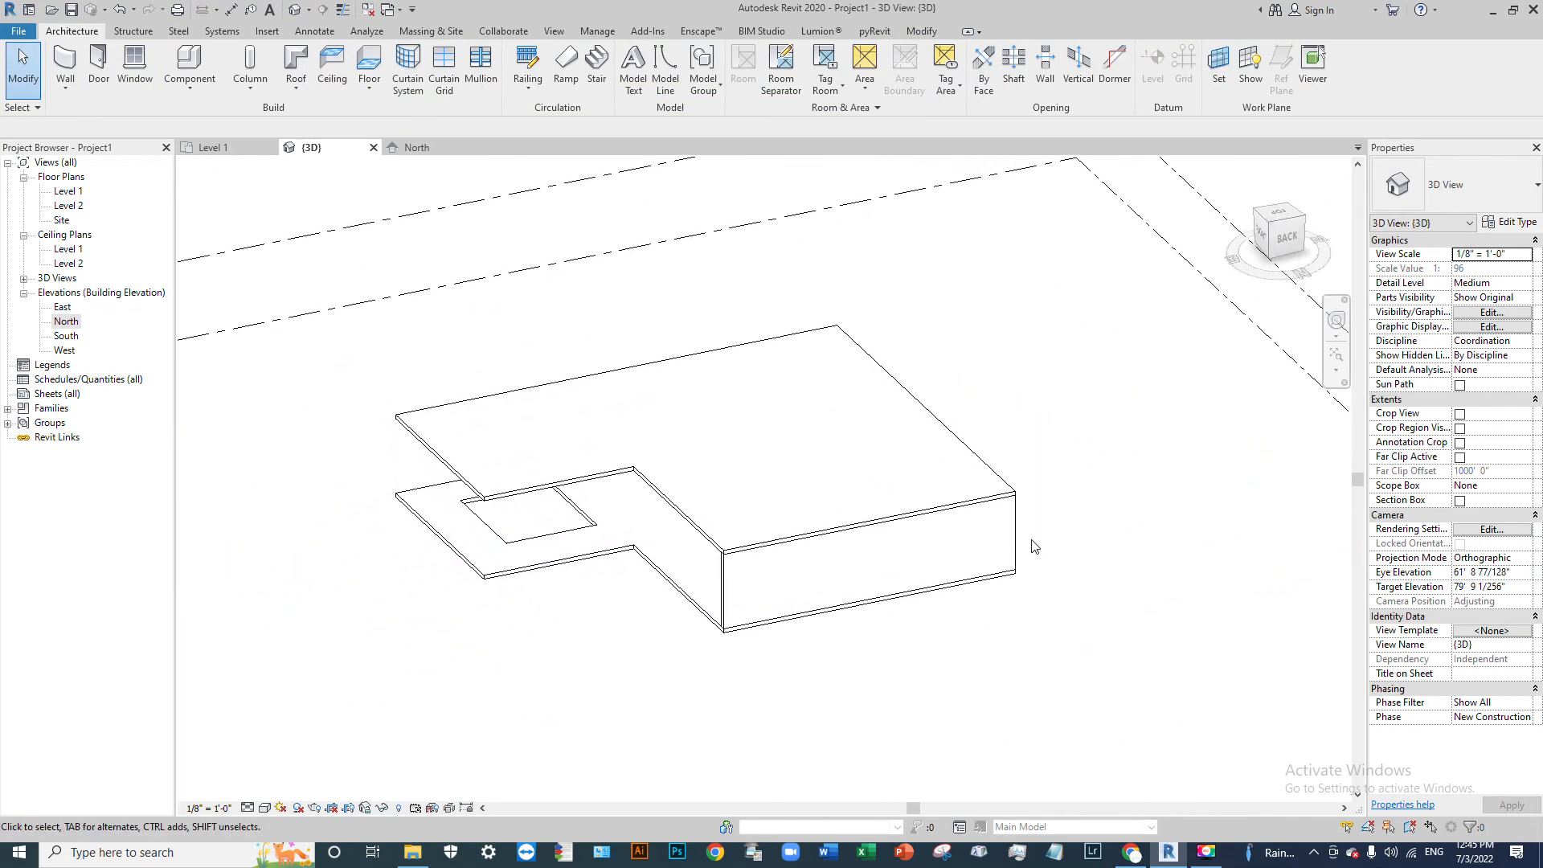
{"action": "double_click", "coordinate": [1015, 534]}
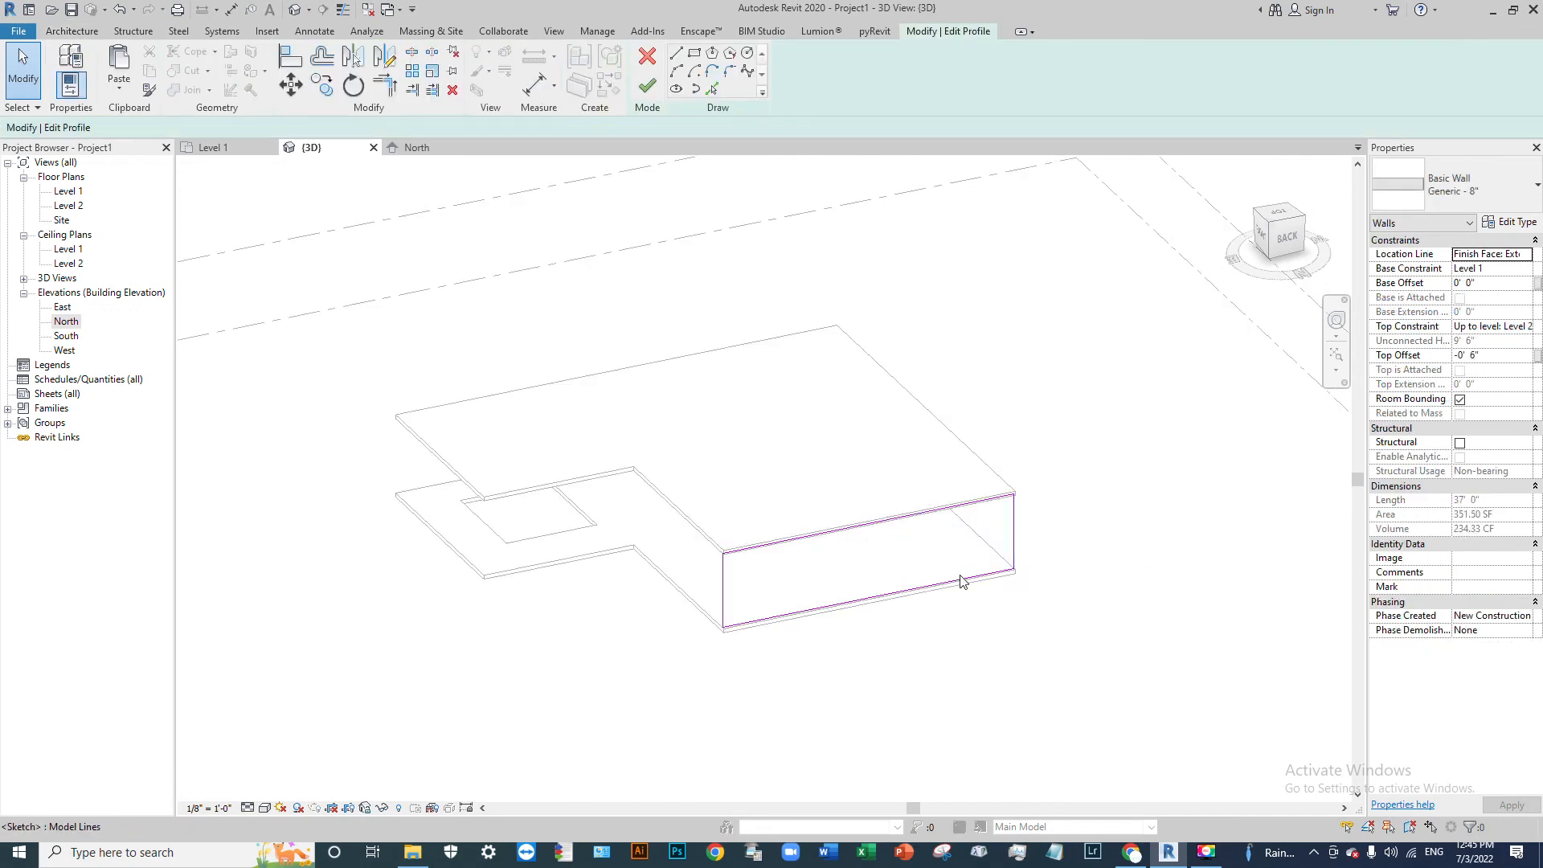
{"action": "left_click", "coordinate": [424, 150]}
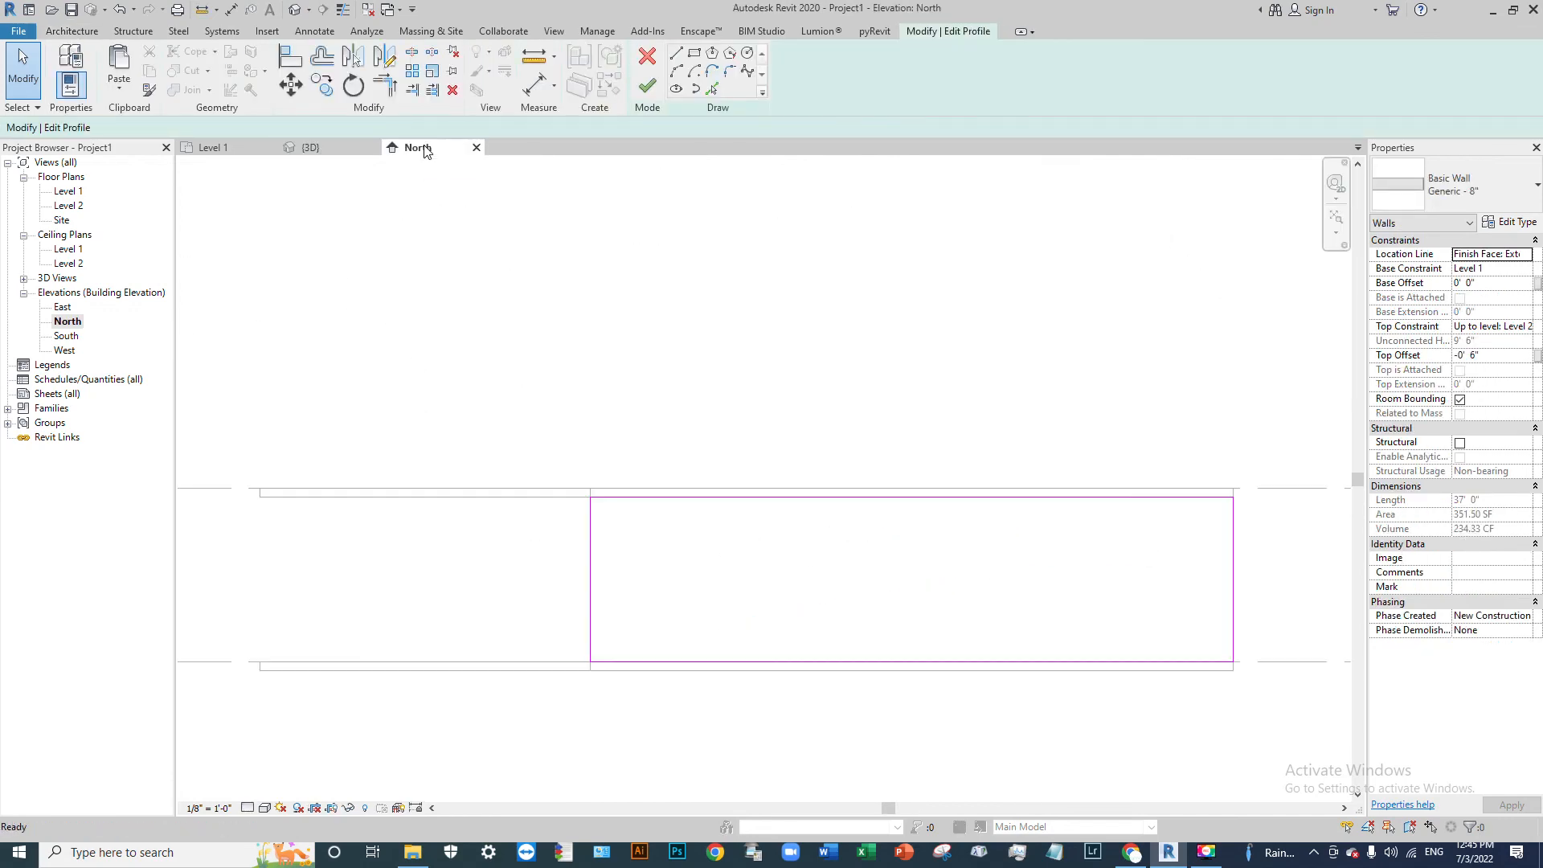
{"action": "middle_click_drag", "start_coordinate": [922, 668], "coordinate": [983, 678]}
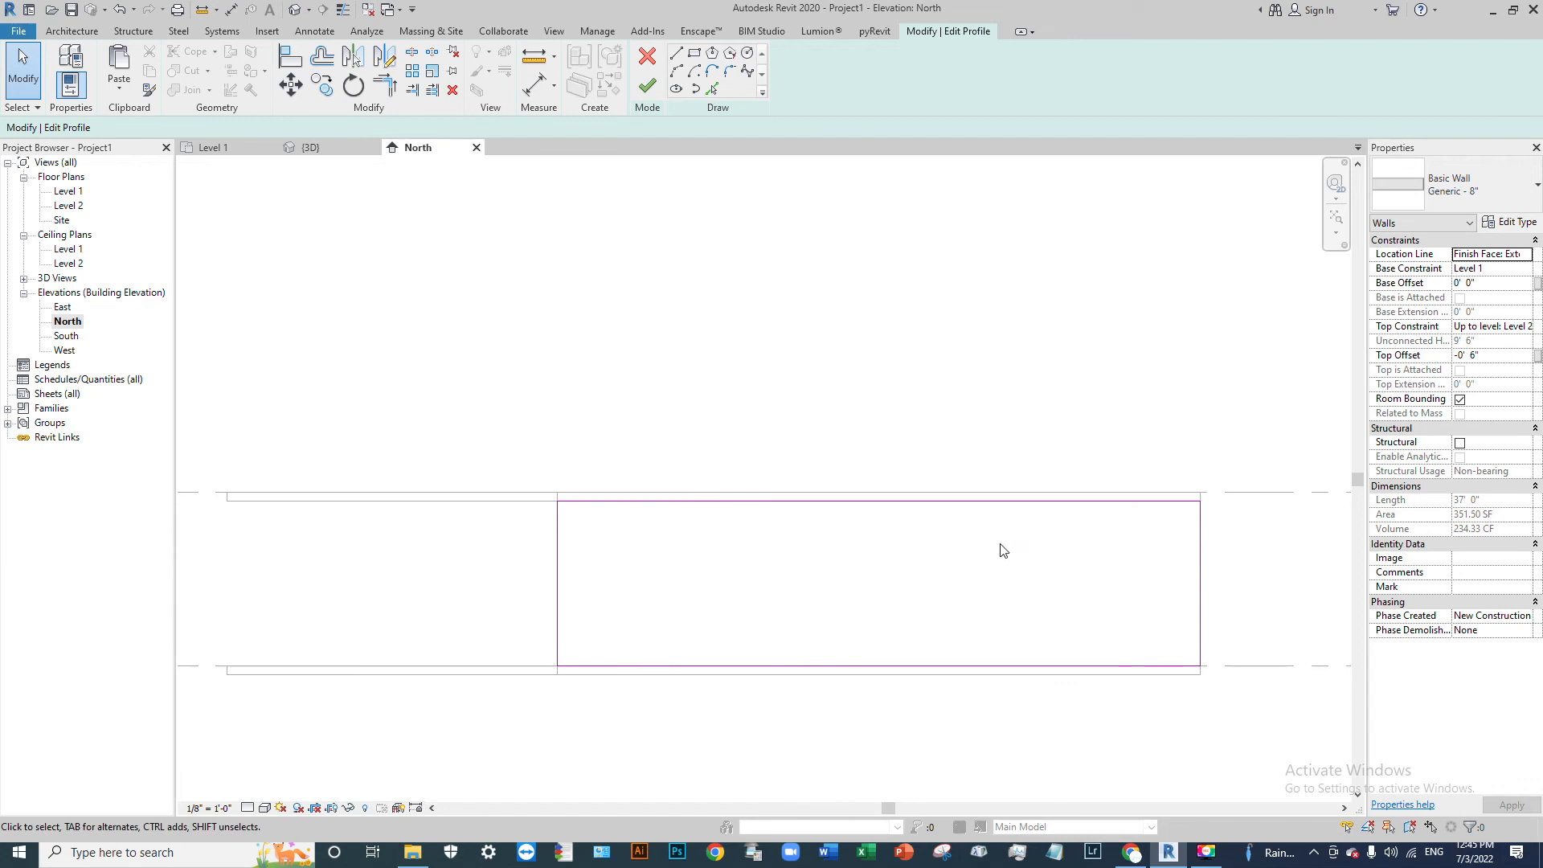
Step: Sketch a closed, irregular four-sided opening with straight lines inside the north wall's rectangular profile, with a level top edge and slanted sides
{"action": "left_click", "coordinate": [676, 53]}
{"action": "left_click", "coordinate": [659, 550]}
{"action": "left_click", "coordinate": [884, 550]}
{"action": "left_click", "coordinate": [1004, 619]}
{"action": "left_click", "coordinate": [683, 636]}
{"action": "left_click", "coordinate": [659, 549]}
{"action": "key", "text": "Escape"}
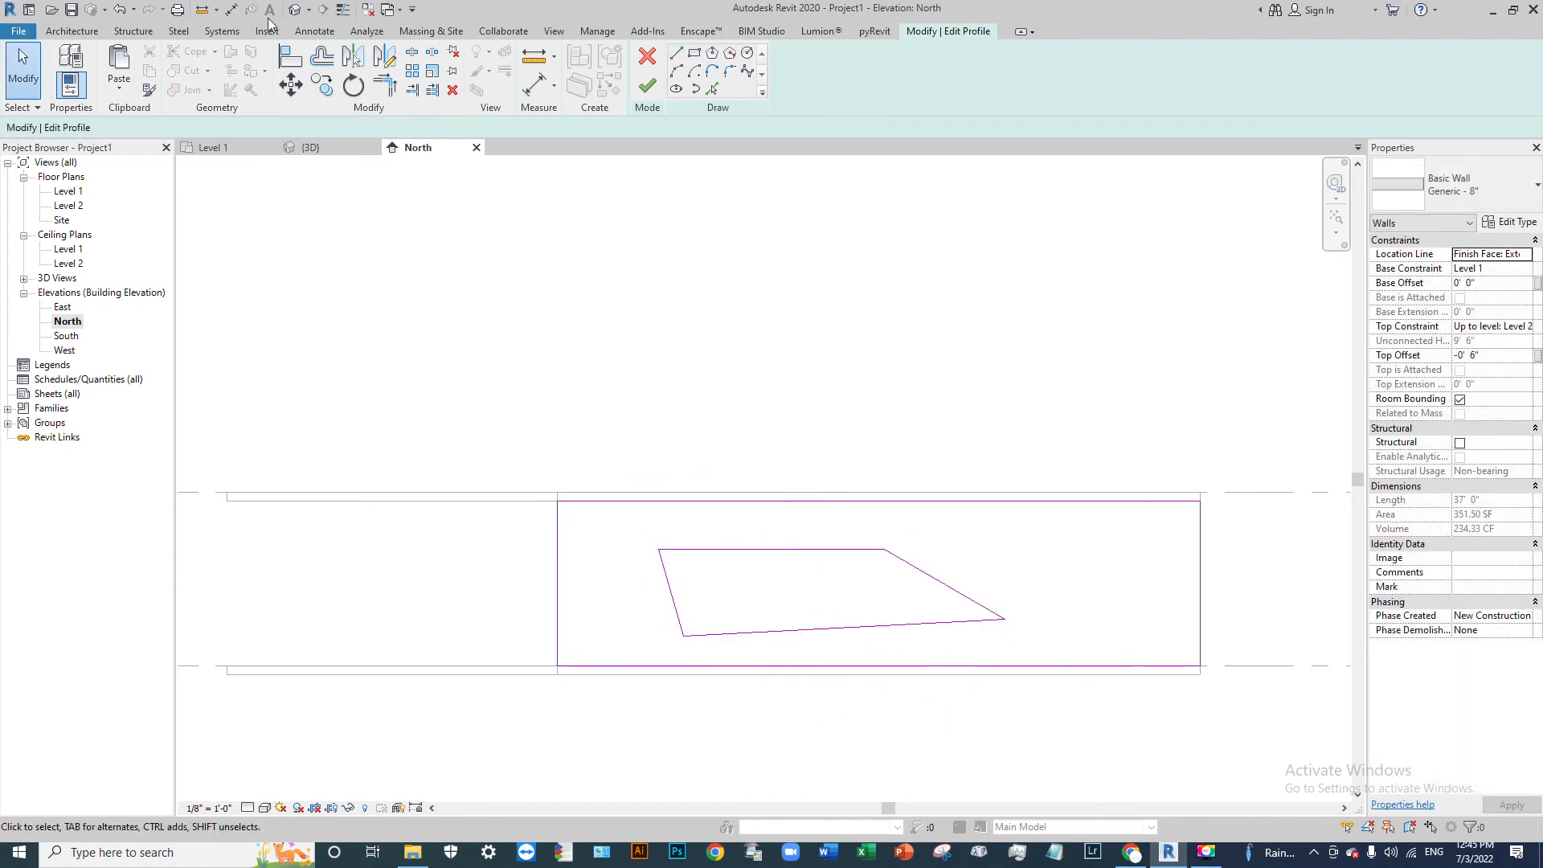
Step: Return to the 3D view, finish the north wall's profile sketch and deselect the wall
{"action": "left_click", "coordinate": [295, 9]}
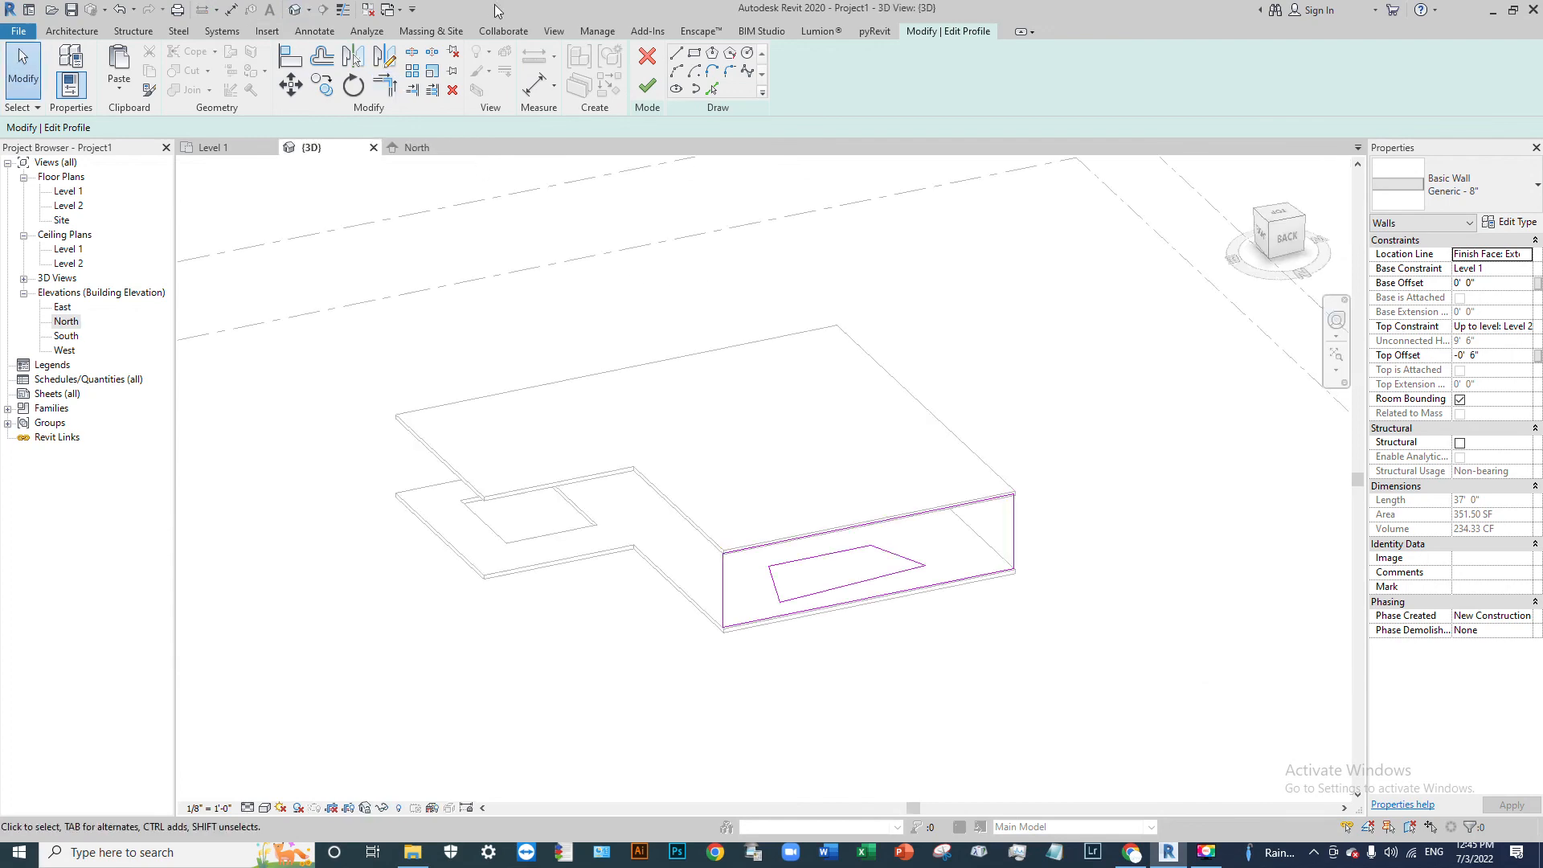
{"action": "left_click", "coordinate": [647, 86]}
{"action": "scroll", "coordinate": [1049, 697], "scroll_direction": "up", "scroll_amount": 3}
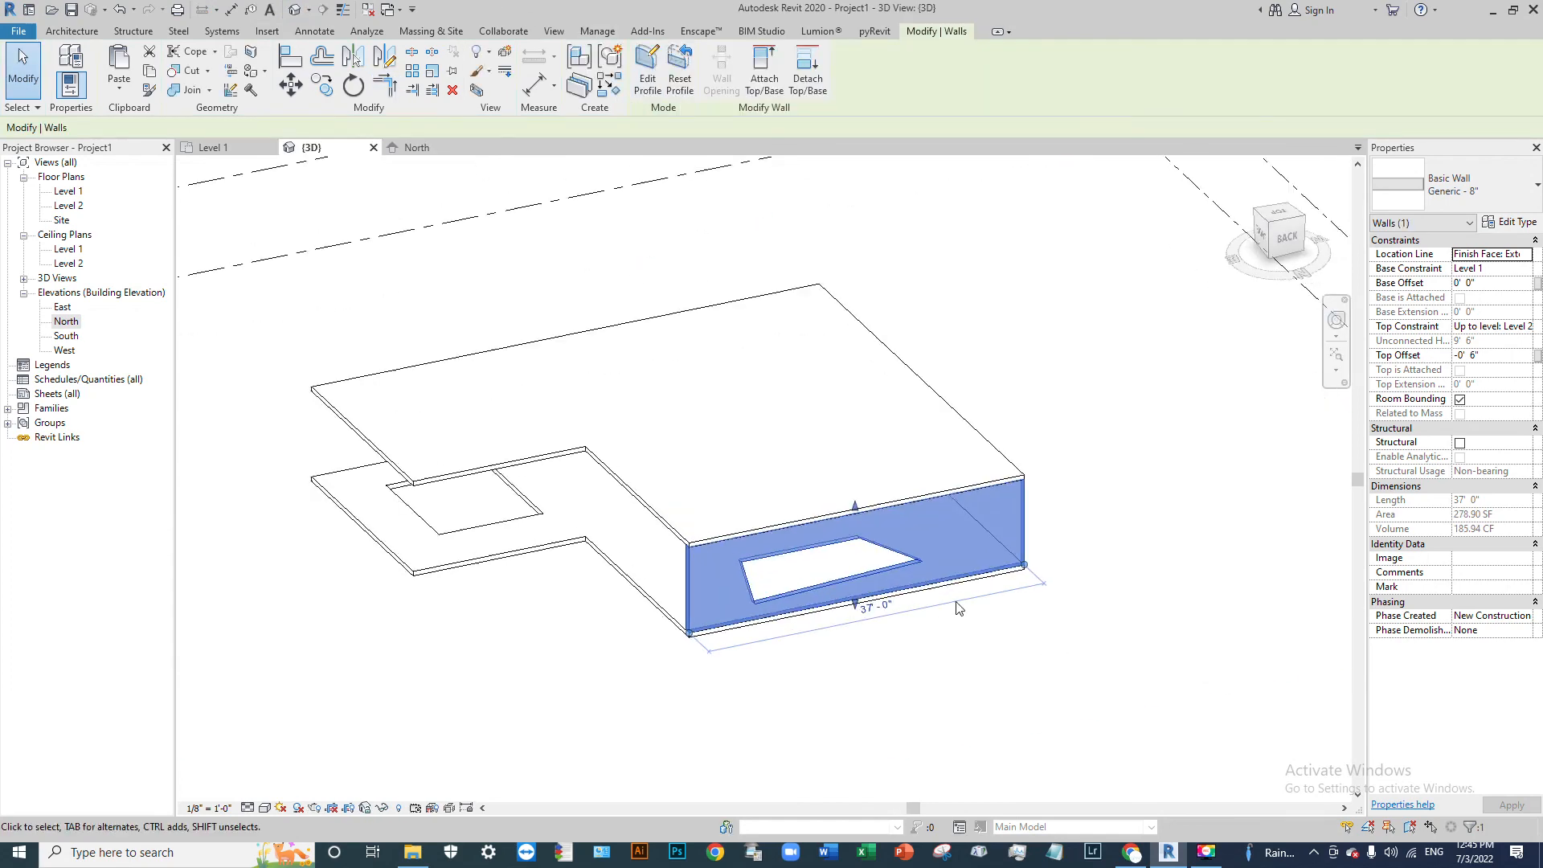
{"action": "left_click", "coordinate": [1049, 697]}
Step: Inspect the north wall's four-sided opening and the Level 1 floor opening in the 3D view
{"action": "middle_click_drag", "start_coordinate": [844, 578], "coordinate": [798, 458], "text": "shift"}
{"action": "scroll", "coordinate": [828, 624], "scroll_direction": "down", "scroll_amount": 5}
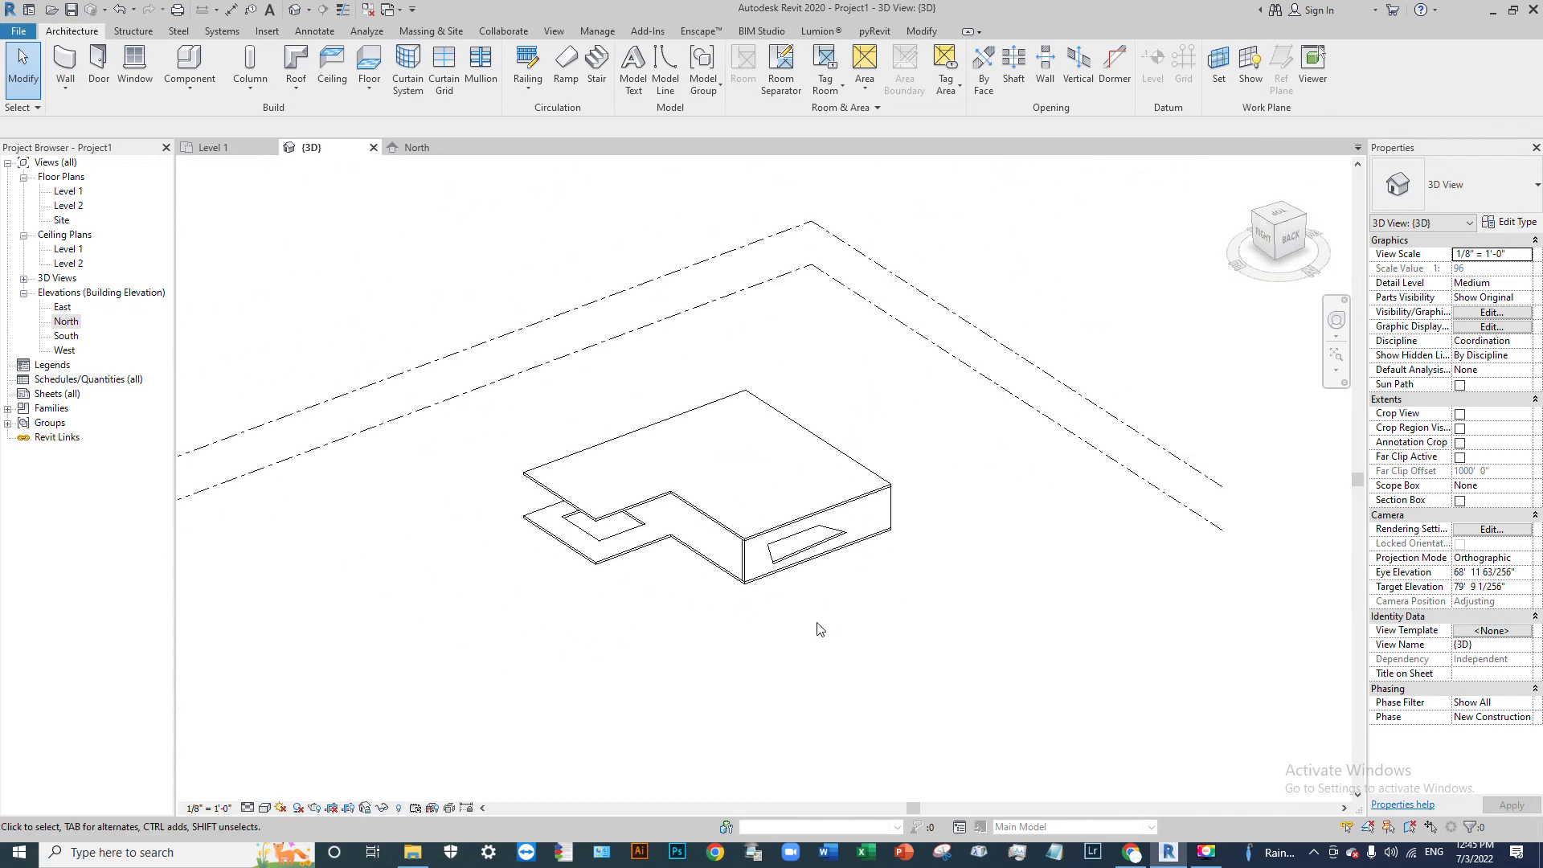
{"action": "scroll", "coordinate": [812, 551], "scroll_direction": "up", "scroll_amount": 3}
{"action": "scroll", "coordinate": [818, 627], "scroll_direction": "down", "scroll_amount": 3}
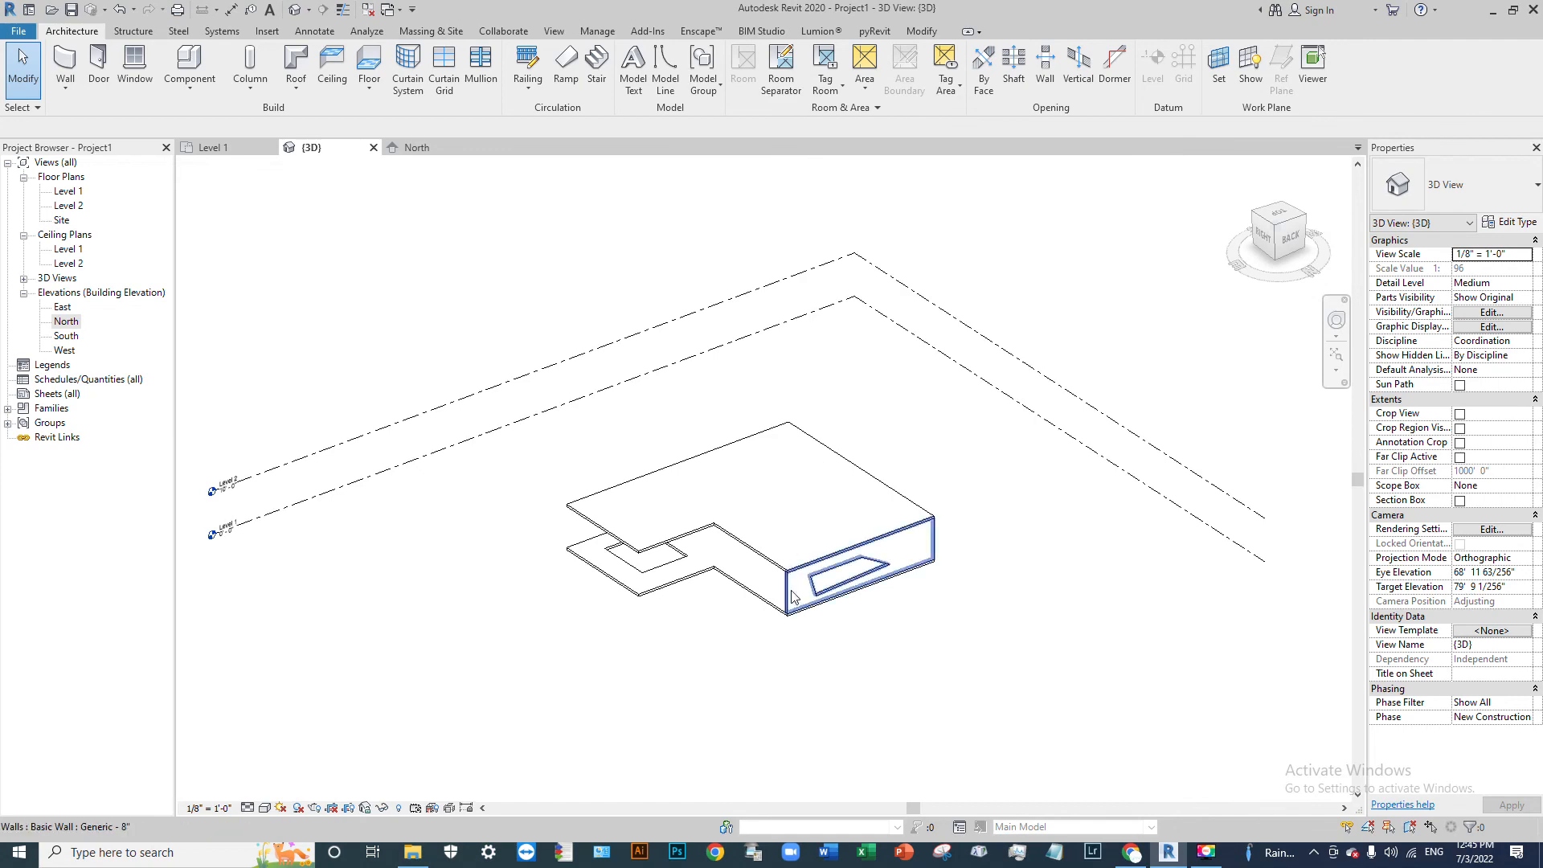
{"action": "scroll", "coordinate": [790, 599], "scroll_direction": "up", "scroll_amount": 2}
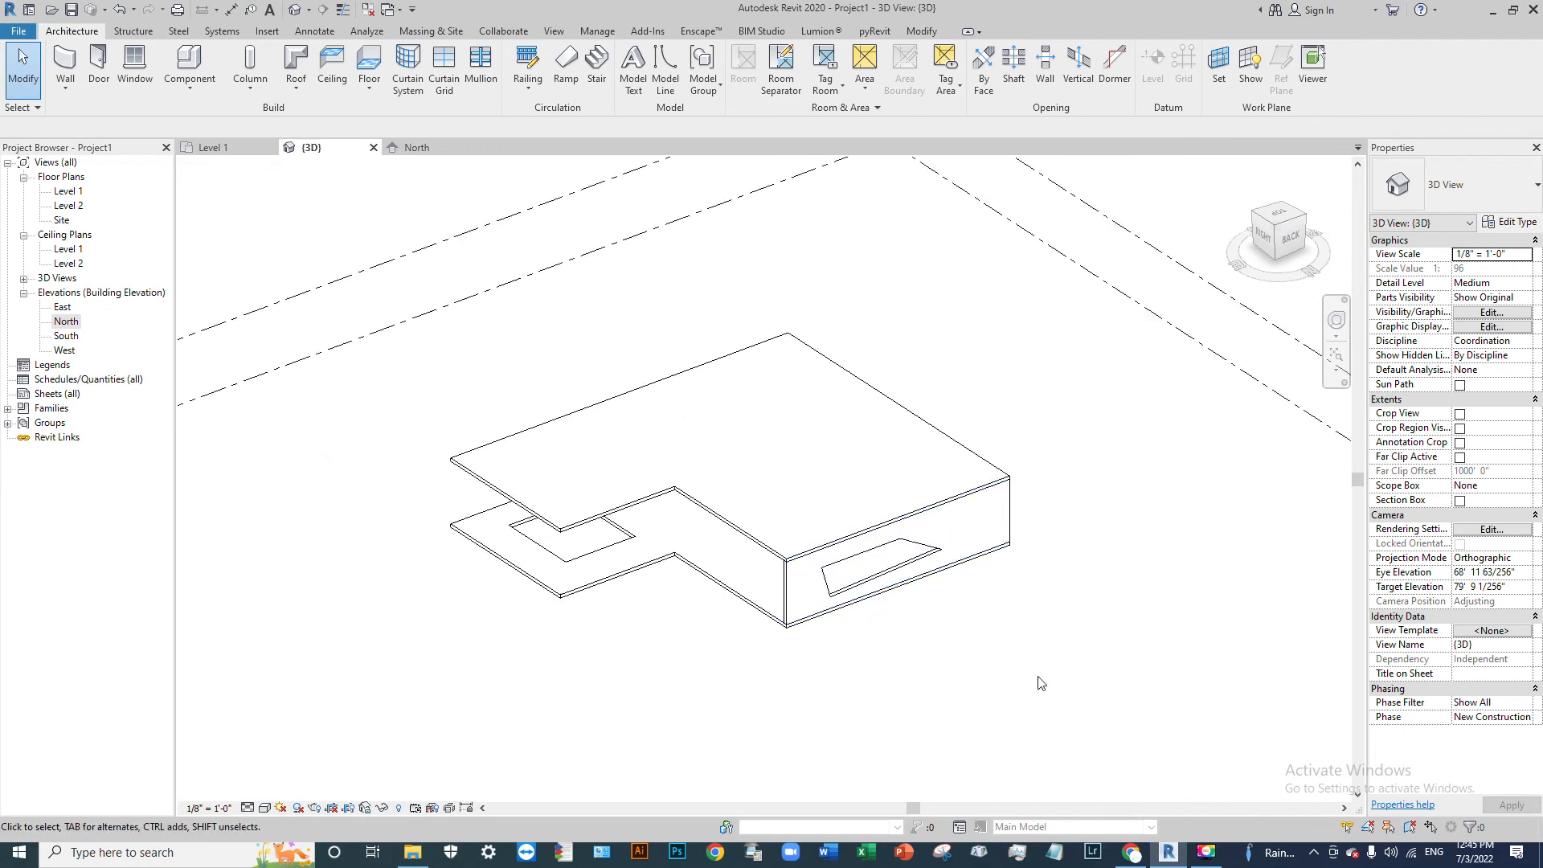
{"action": "scroll", "coordinate": [808, 488], "scroll_direction": "up", "scroll_amount": 2}
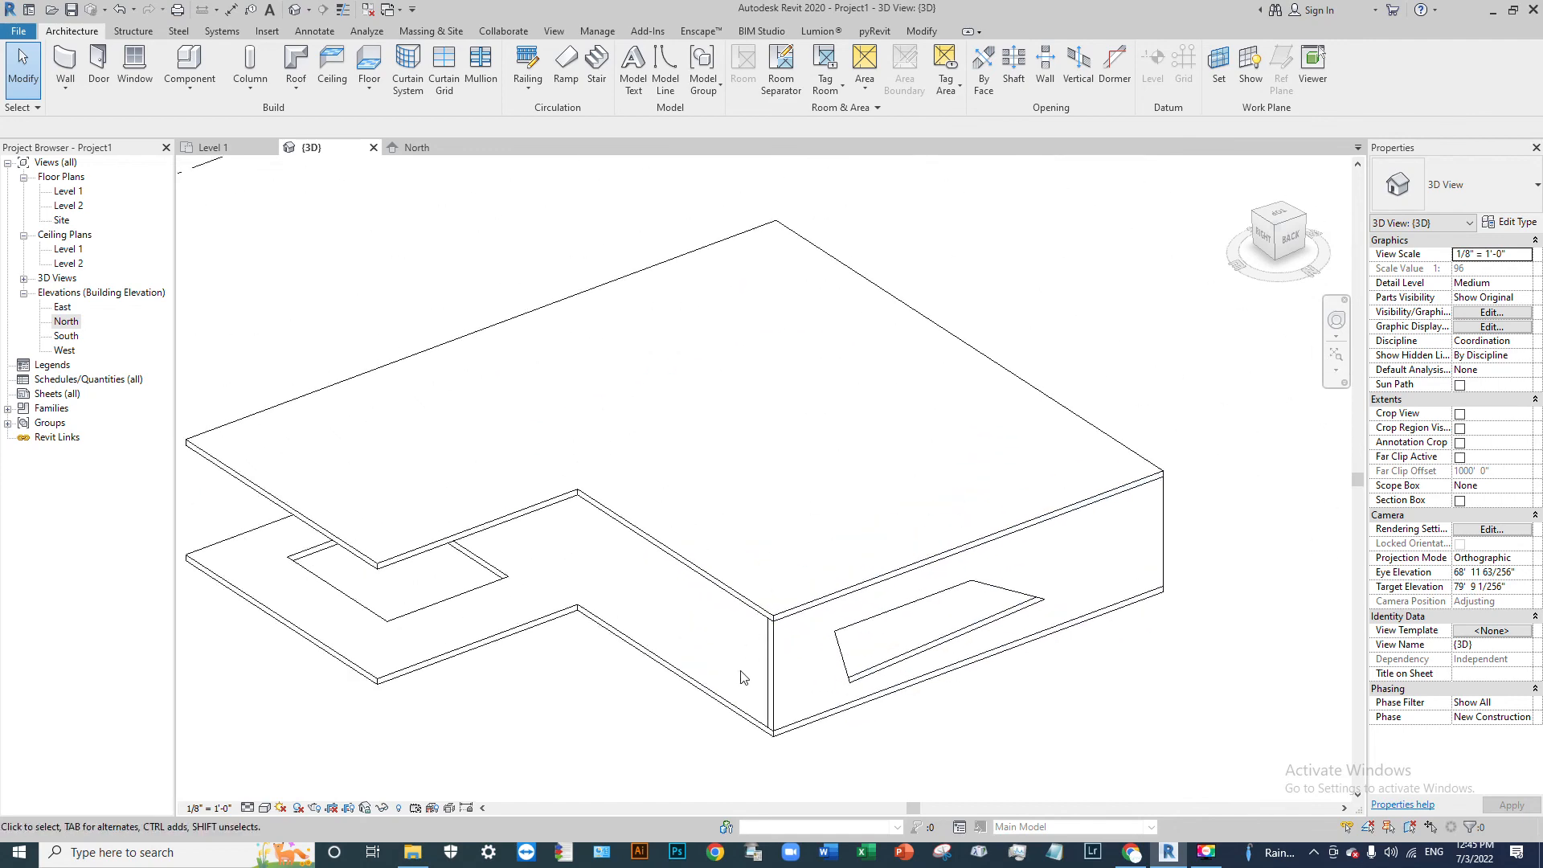
{"action": "scroll", "coordinate": [743, 677], "scroll_direction": "down", "scroll_amount": 2}
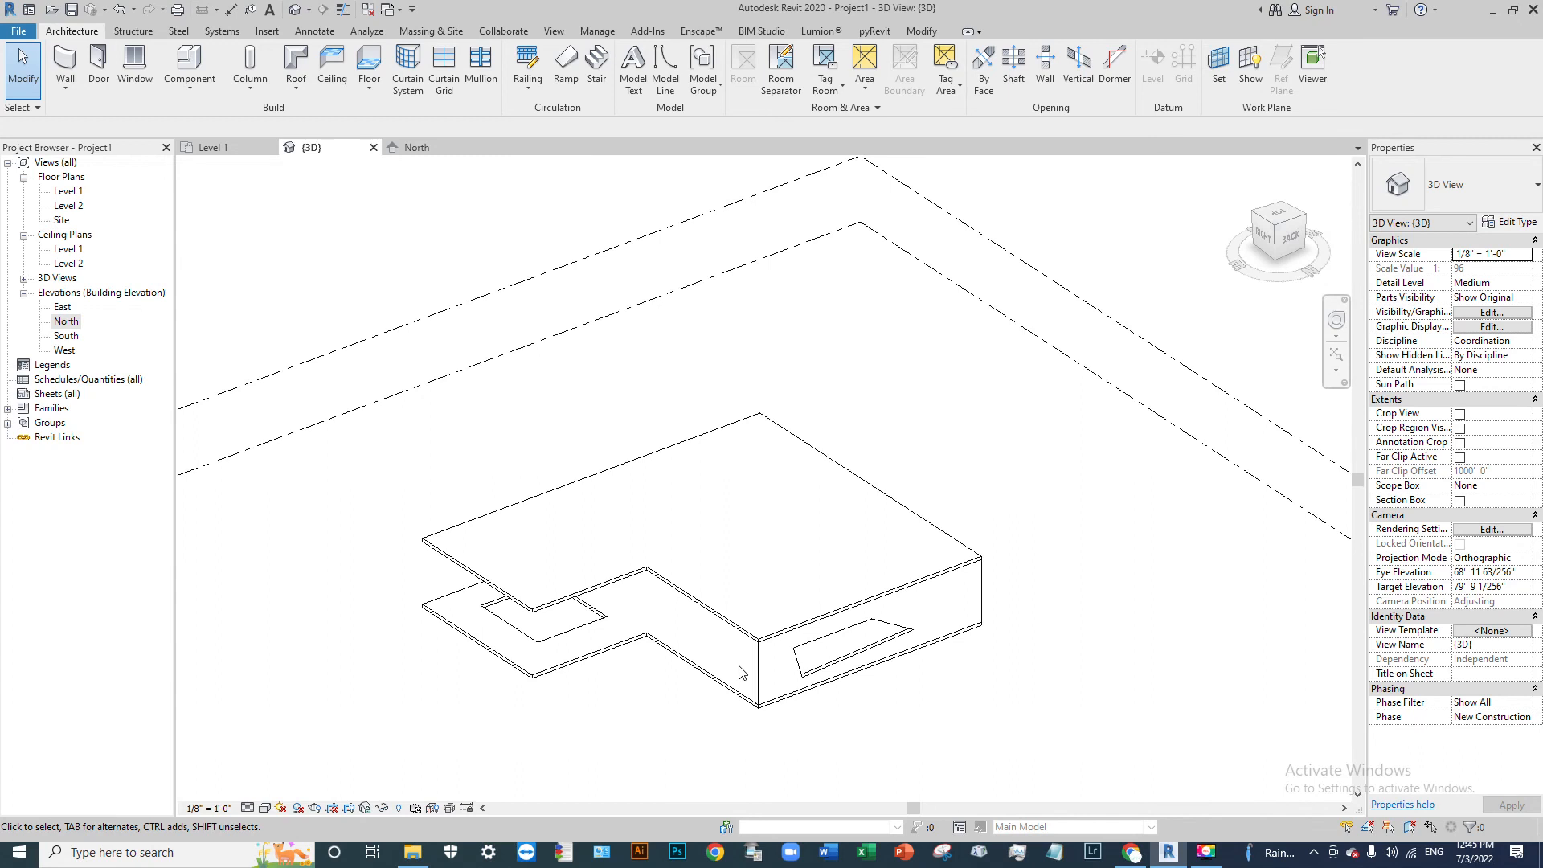